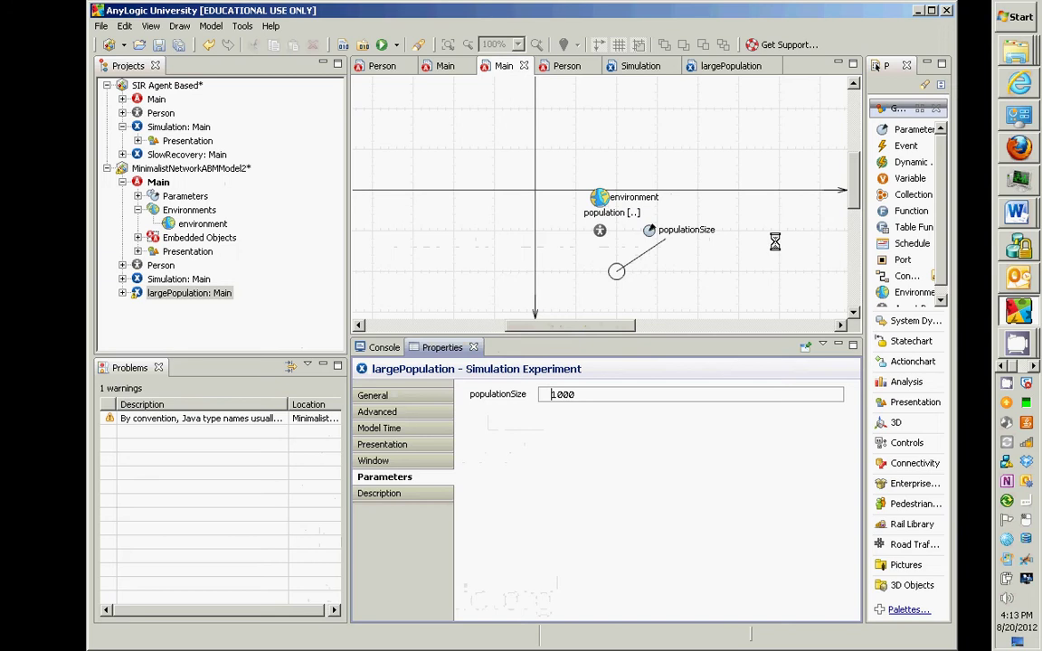
Show the System Dynamics palette elements, then switch to the populationSize experiment slide
{"action": "left_click", "coordinate": [868, 320]}
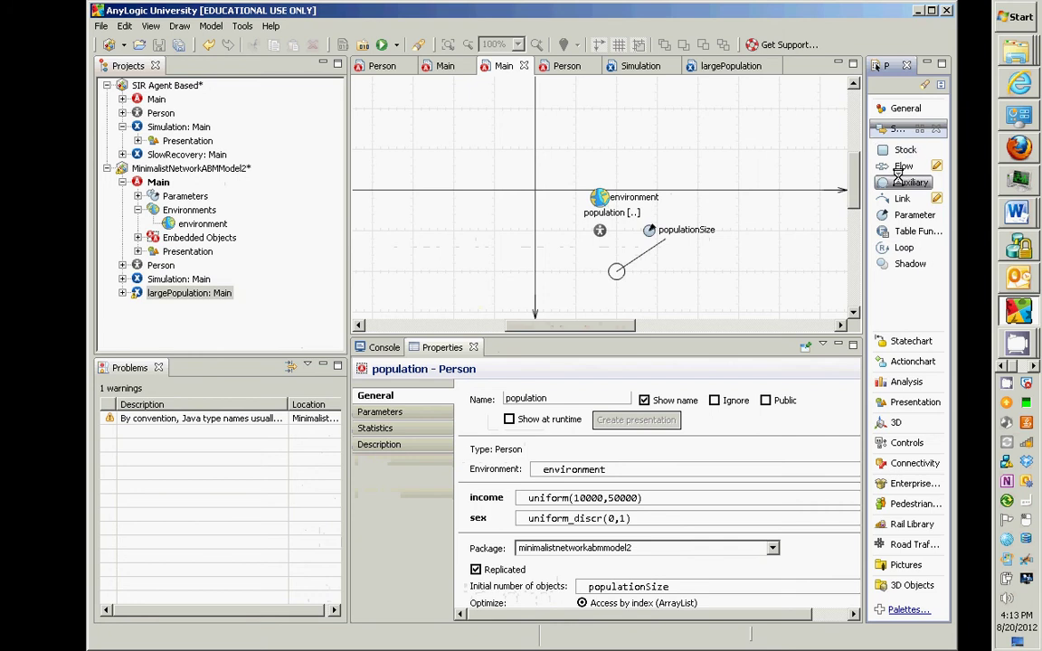
{"action": "key", "text": "alt+Tab"}
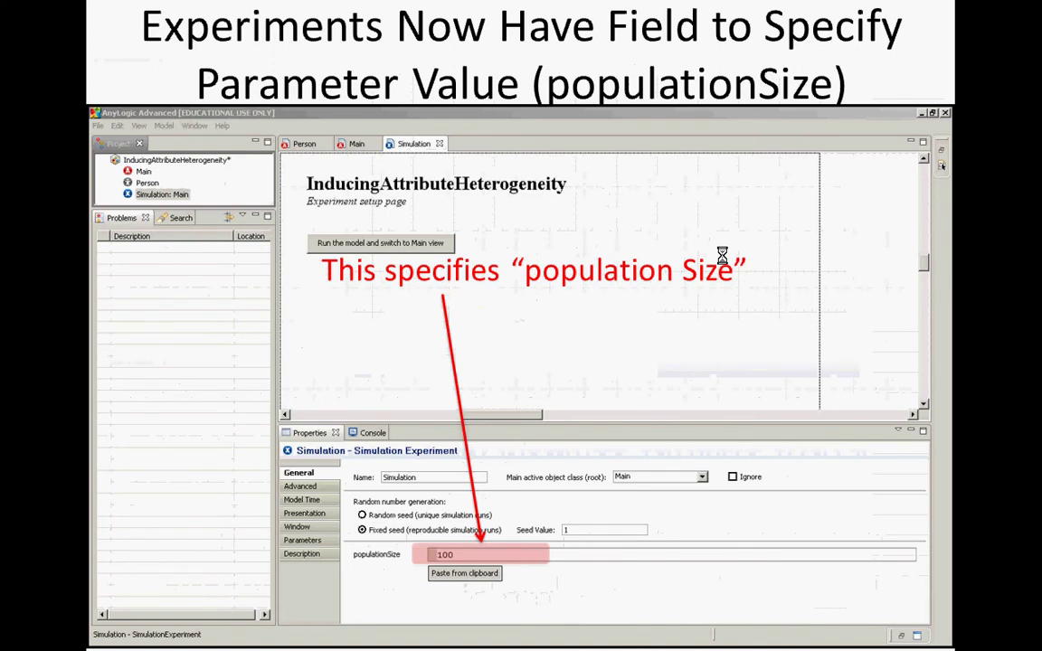
Advance through the slides on adding, naming and running a new experiment
{"action": "key", "text": "Right"}
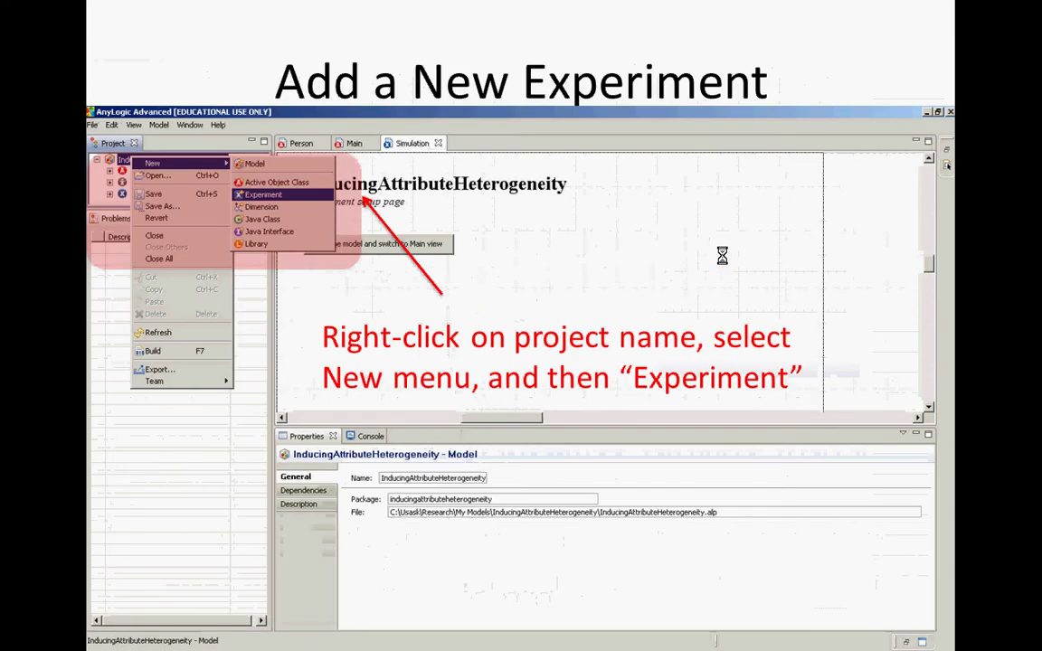
{"action": "key", "text": "Right"}
{"action": "key", "text": "Right"}
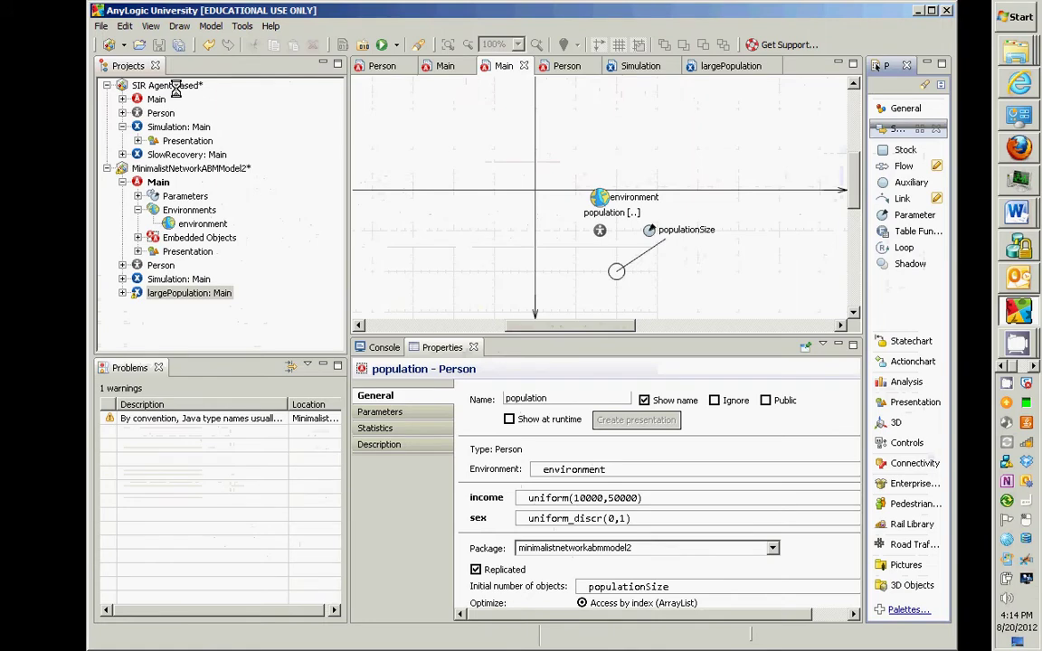
Use File > Save As to save a model copy named InducingAttributeHeterogeneity2
{"action": "left_click", "coordinate": [101, 26]}
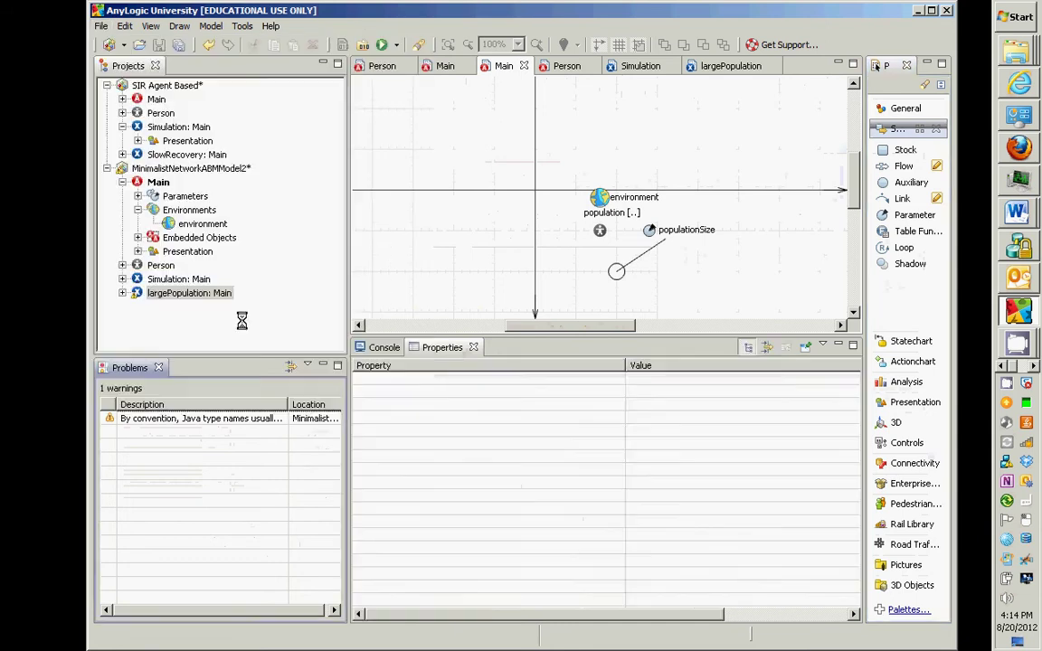
{"action": "left_click", "coordinate": [215, 293]}
{"action": "left_click", "coordinate": [102, 26]}
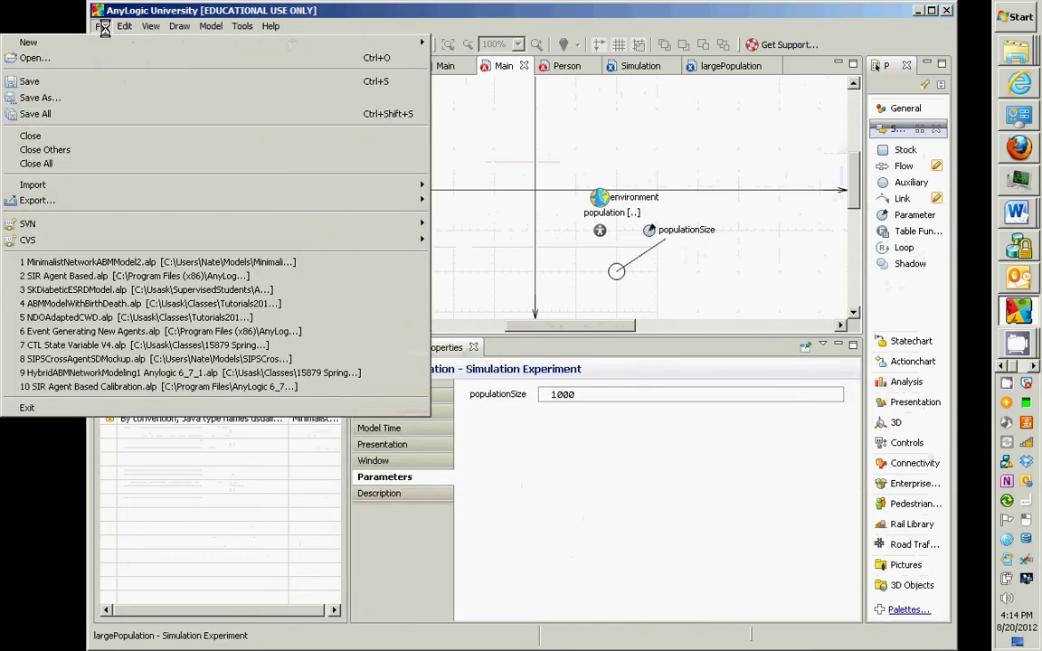
{"action": "left_click", "coordinate": [97, 98]}
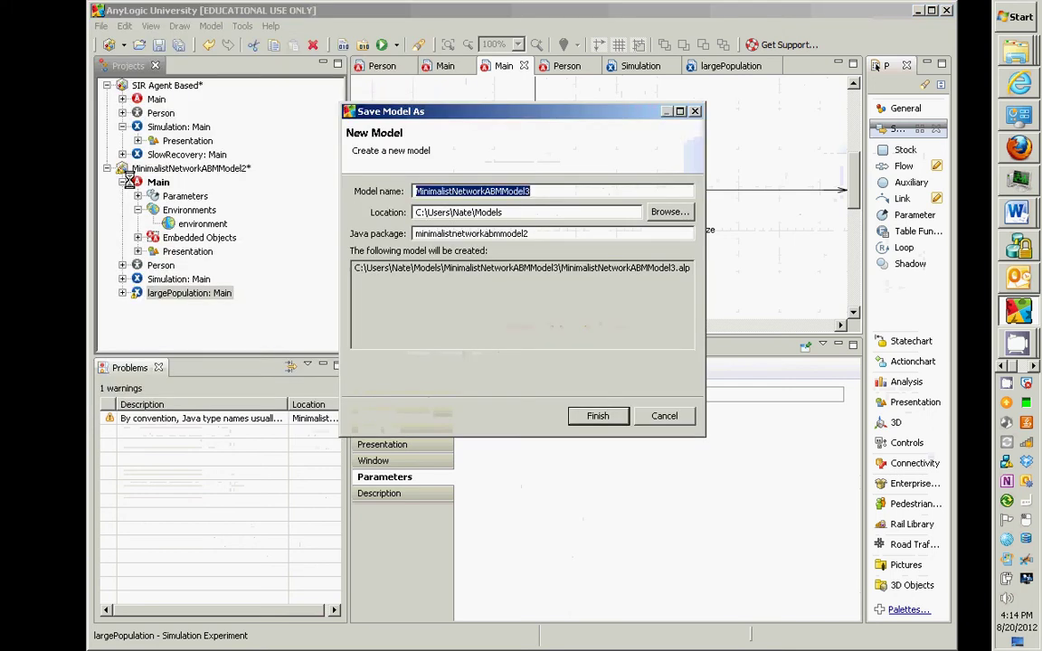
{"action": "key", "text": "alt+Tab"}
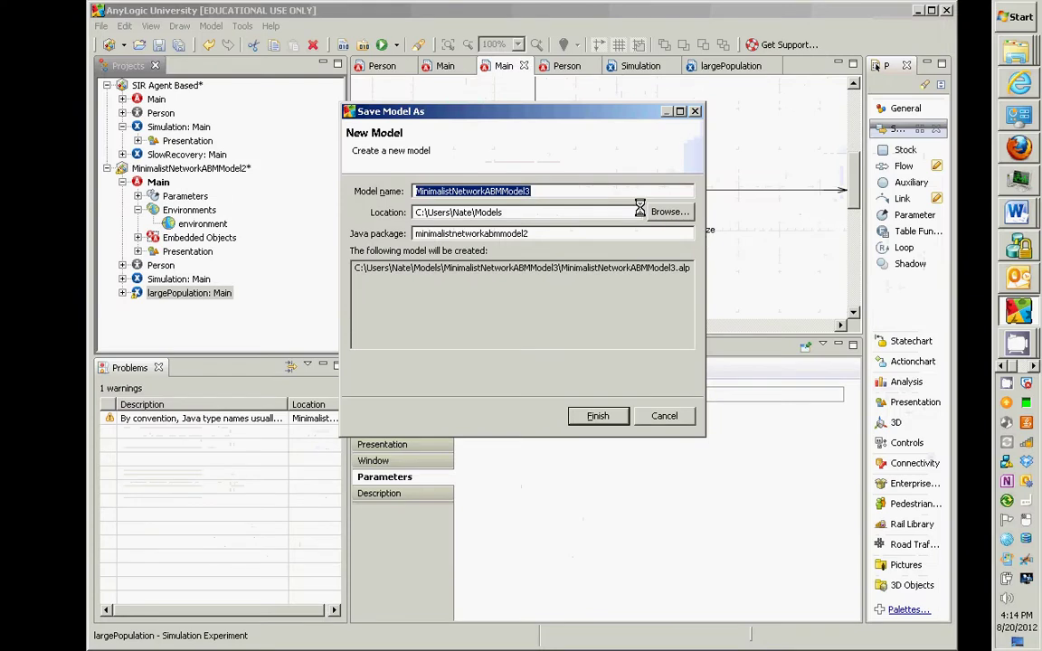
{"action": "type", "text": "InducingI"}
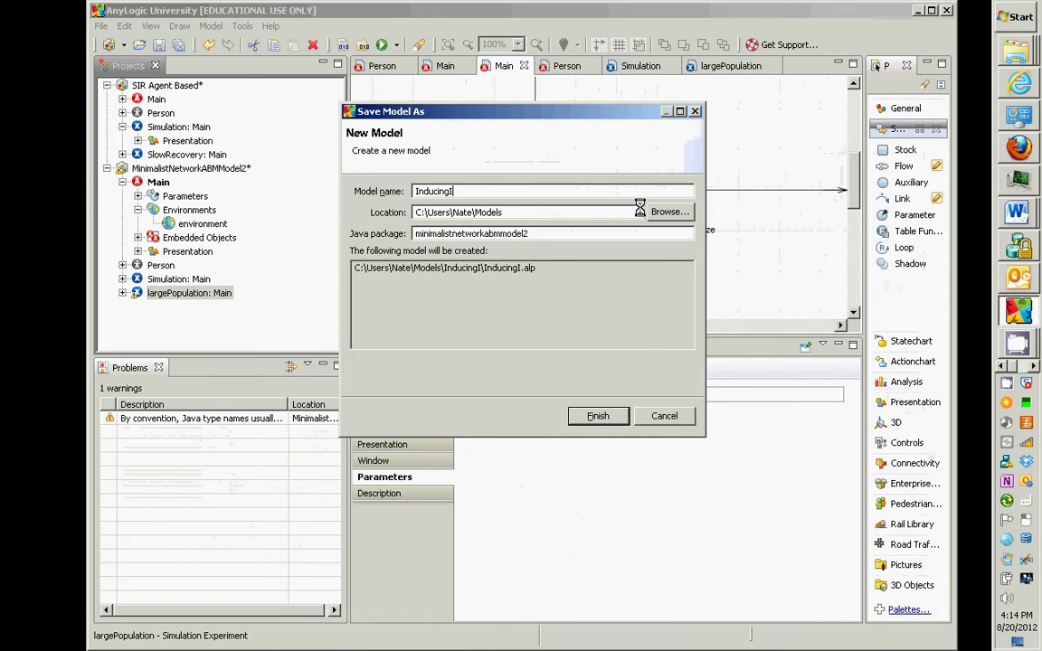
{"action": "key", "text": "BackSpace"}
{"action": "type", "text": "AttributeHeterogeneity2"}
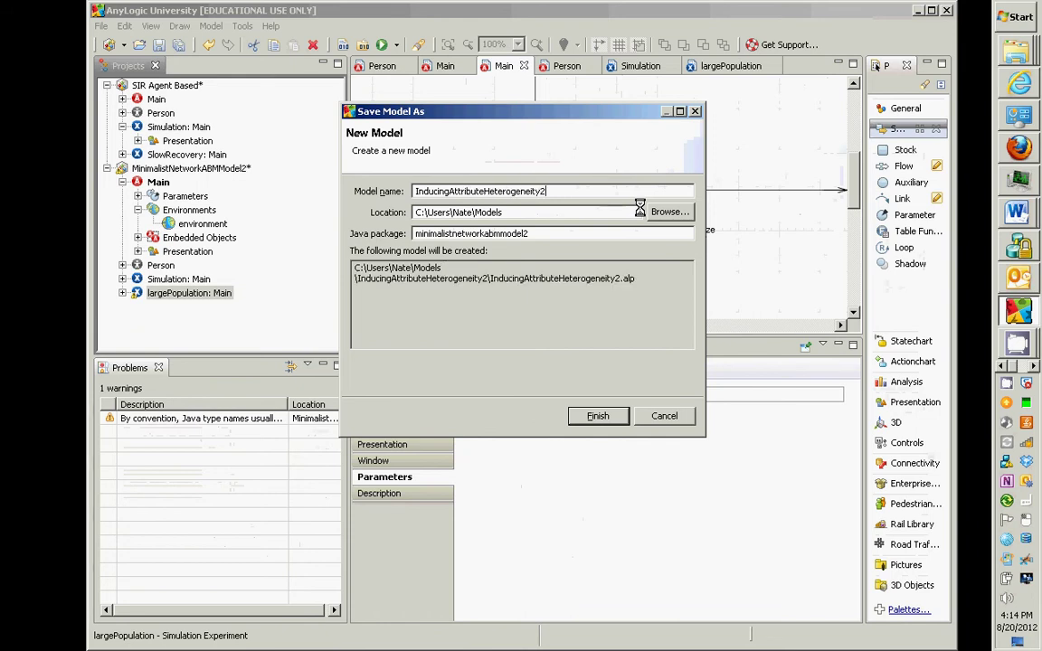
{"action": "key", "text": "Return"}
{"action": "key", "text": "alt+Tab"}
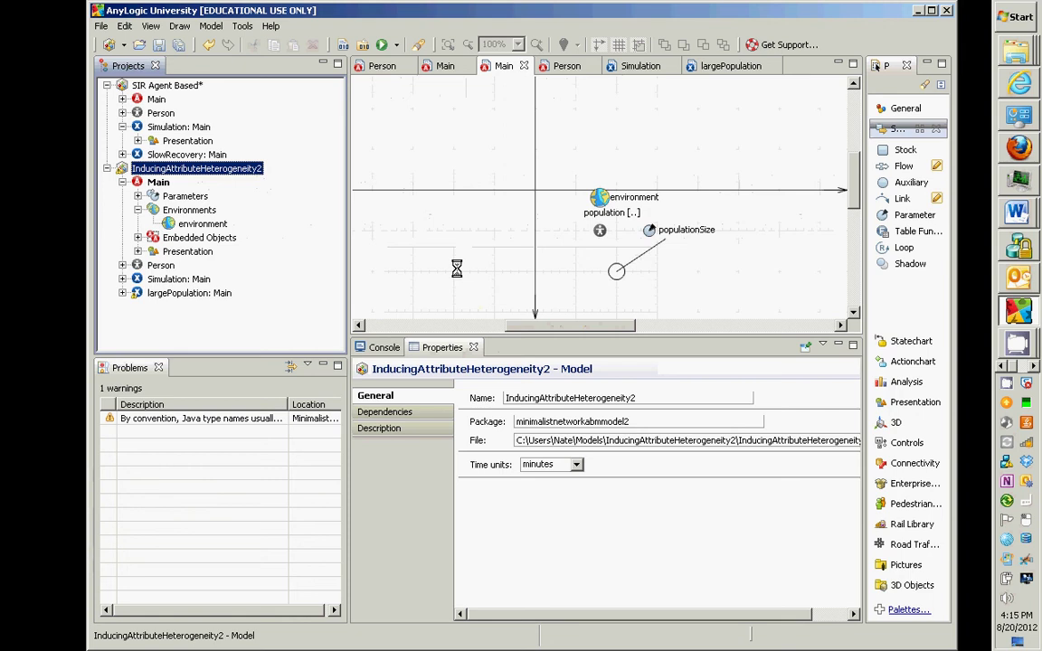
Open the LectureSlides folder in Explorer and select the Lecture 6 statecharts deck
{"action": "key", "text": "alt+Tab"}
{"action": "key", "text": "alt+Tab"}
{"action": "key", "text": "alt+Tab"}
{"action": "key", "text": "alt+Tab"}
{"action": "key", "text": "alt+Tab"}
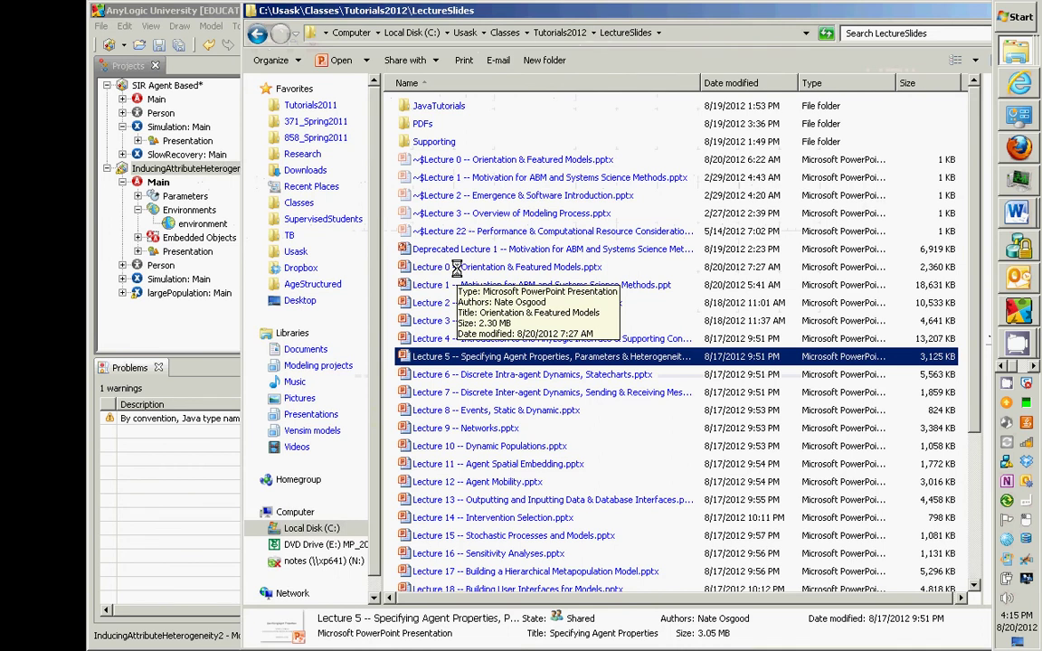
{"action": "key", "text": "Down"}
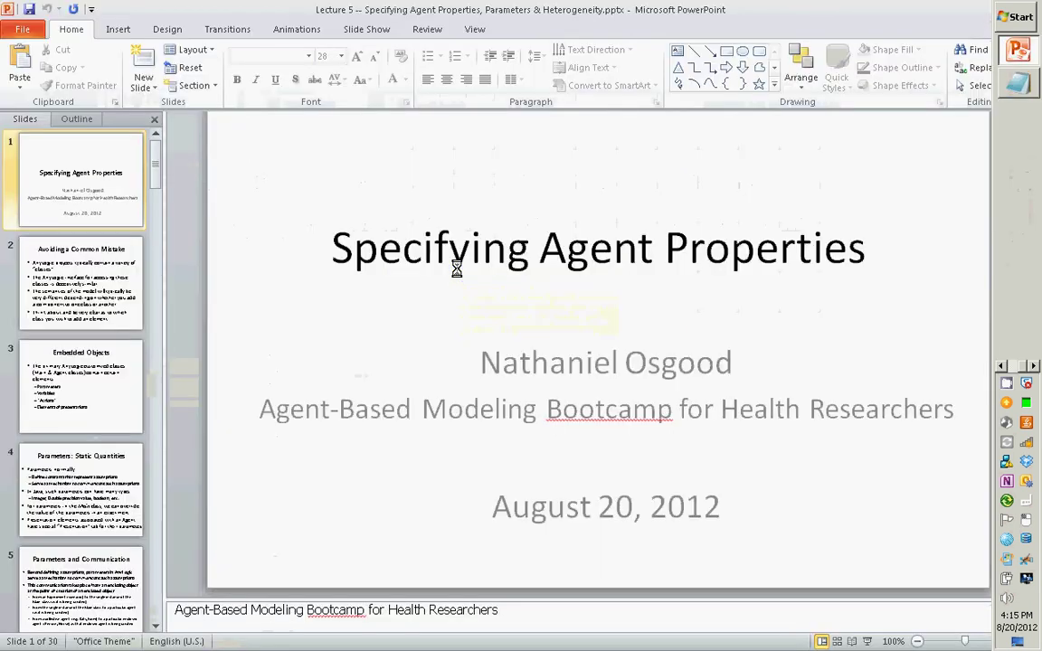
{"action": "key", "text": "alt+Tab"}
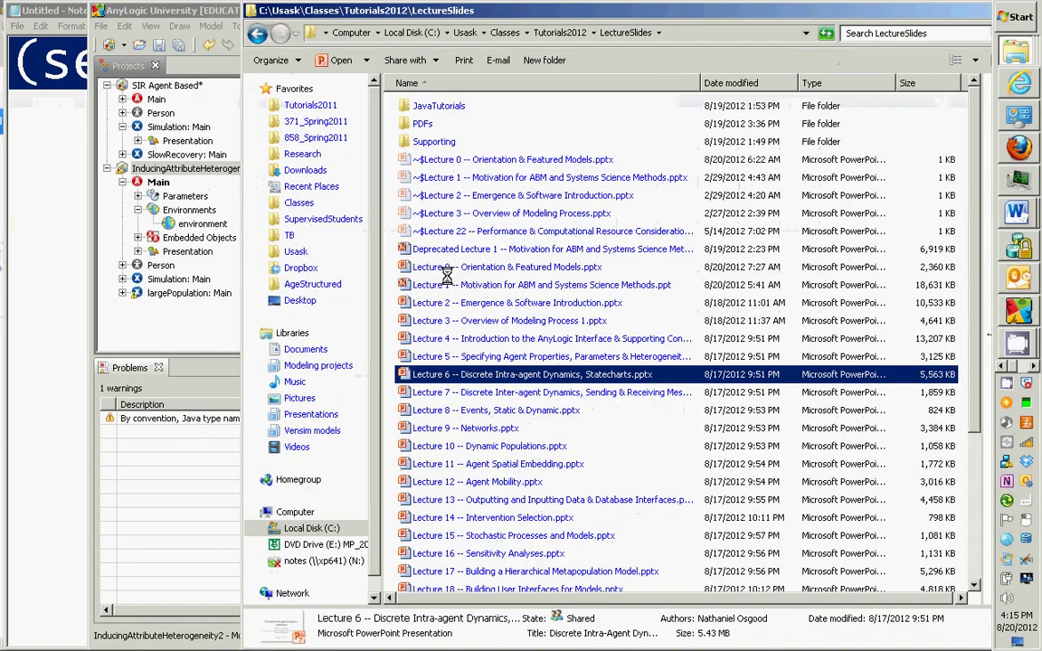
Back in AnyLogic, widen the palette, open the Person diagram and show Statechart elements
{"action": "key", "text": "alt+Tab"}
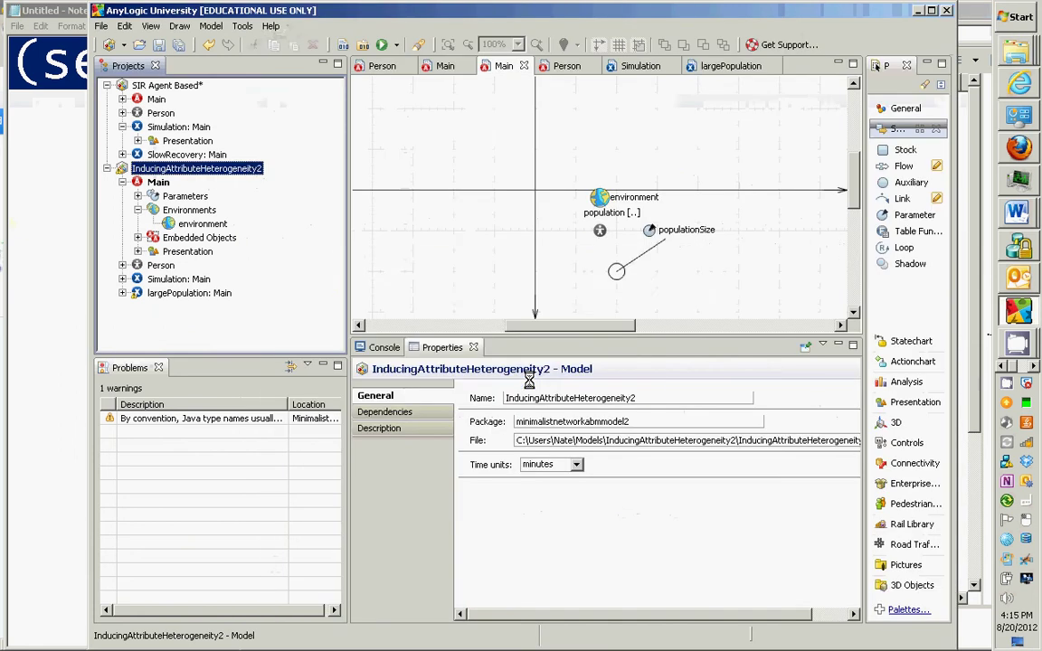
{"action": "key", "text": "alt+Tab"}
{"action": "key", "text": "alt+shift+Tab"}
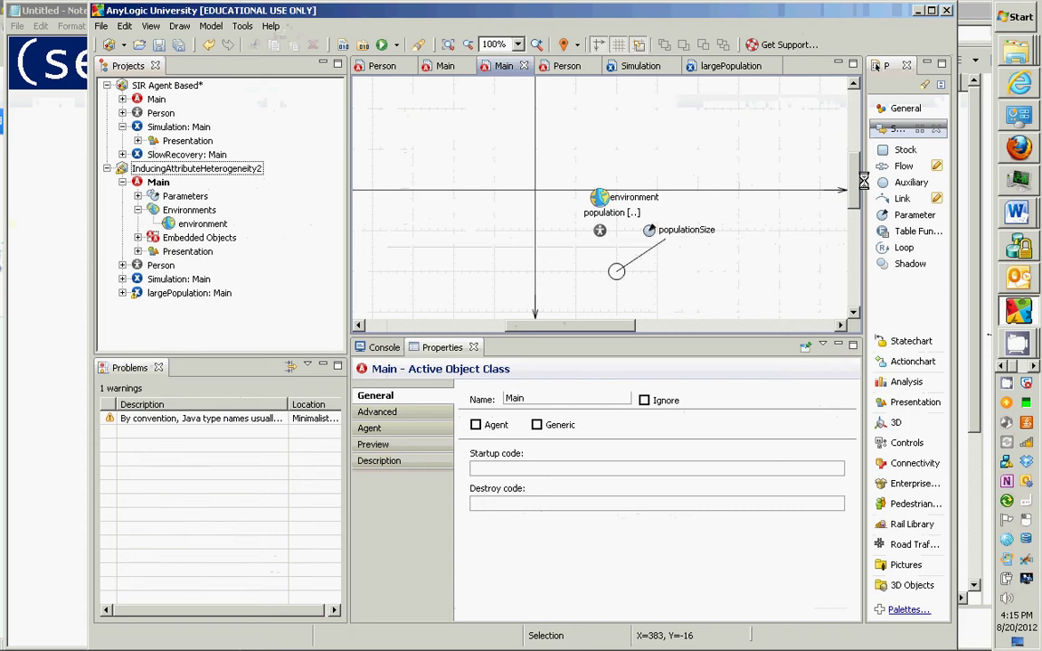
{"action": "left_click_drag", "start_coordinate": [863, 181], "coordinate": [771, 181]}
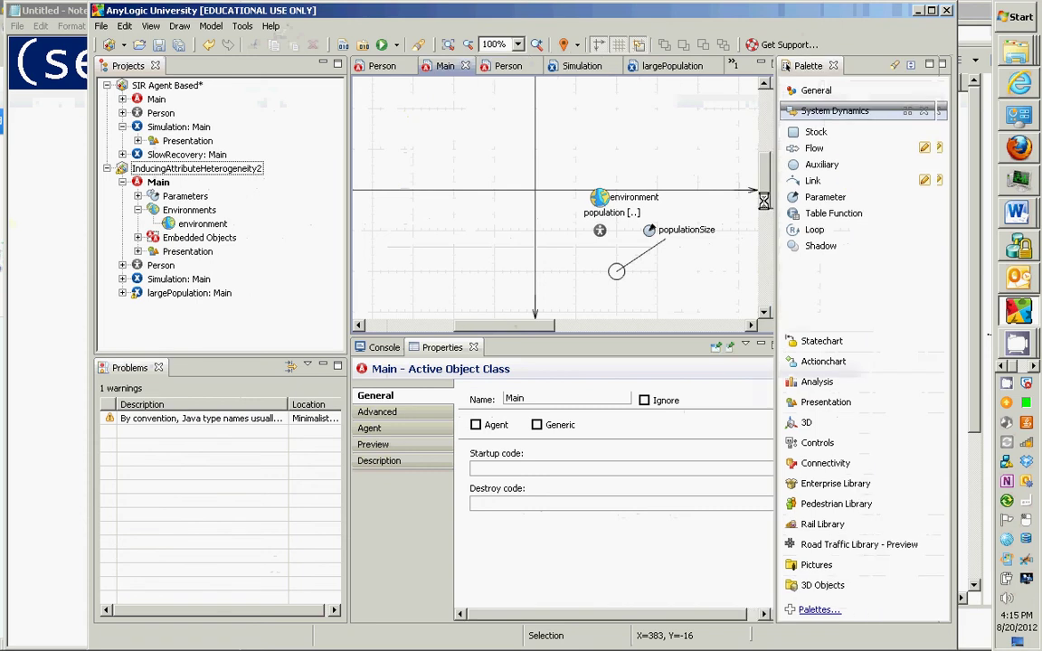
{"action": "double_click", "coordinate": [160, 265]}
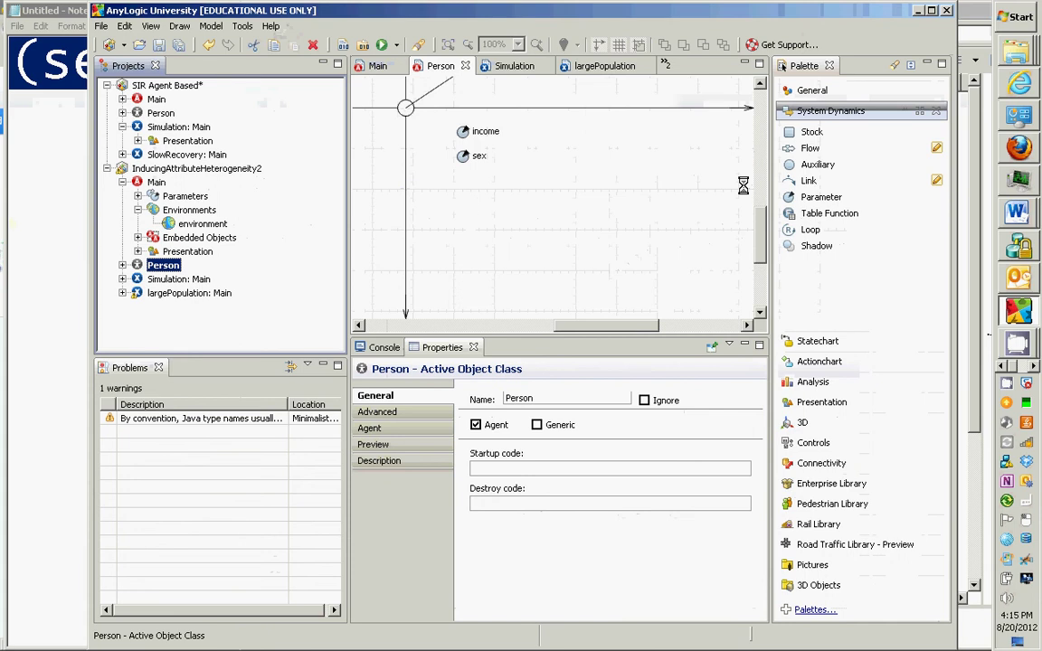
{"action": "left_click", "coordinate": [801, 341]}
Present the Lecture 6 slides up to 'Add Entry Point of State chart', then return to AnyLogic
{"action": "key", "text": "alt+Tab"}
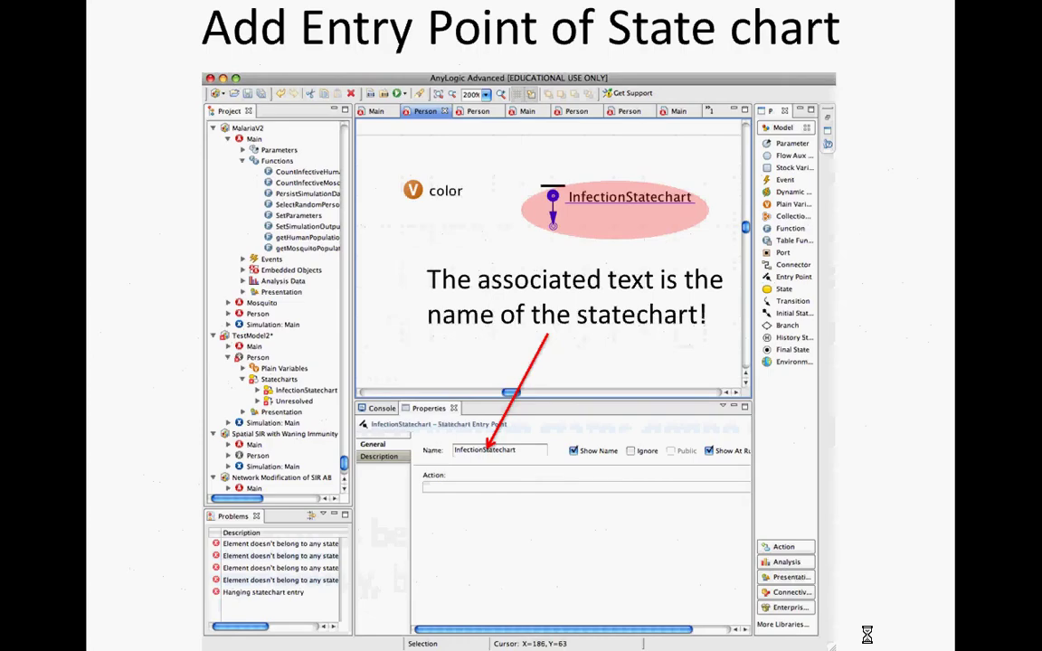
{"action": "key", "text": "alt+Tab"}
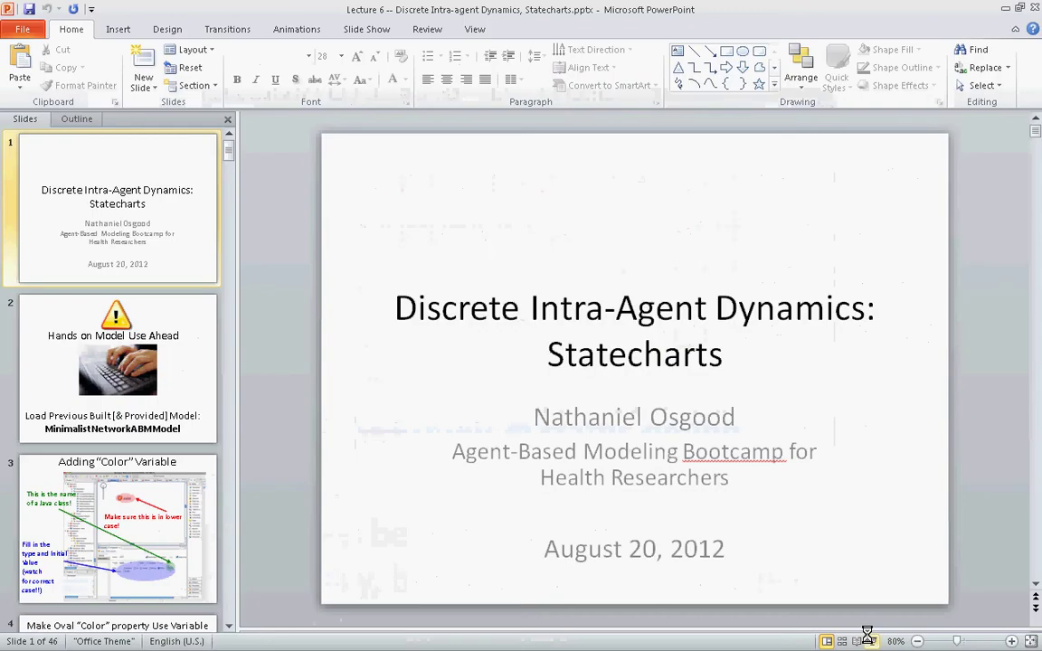
{"action": "key", "text": "alt+Tab"}
{"action": "key", "text": "alt+Tab"}
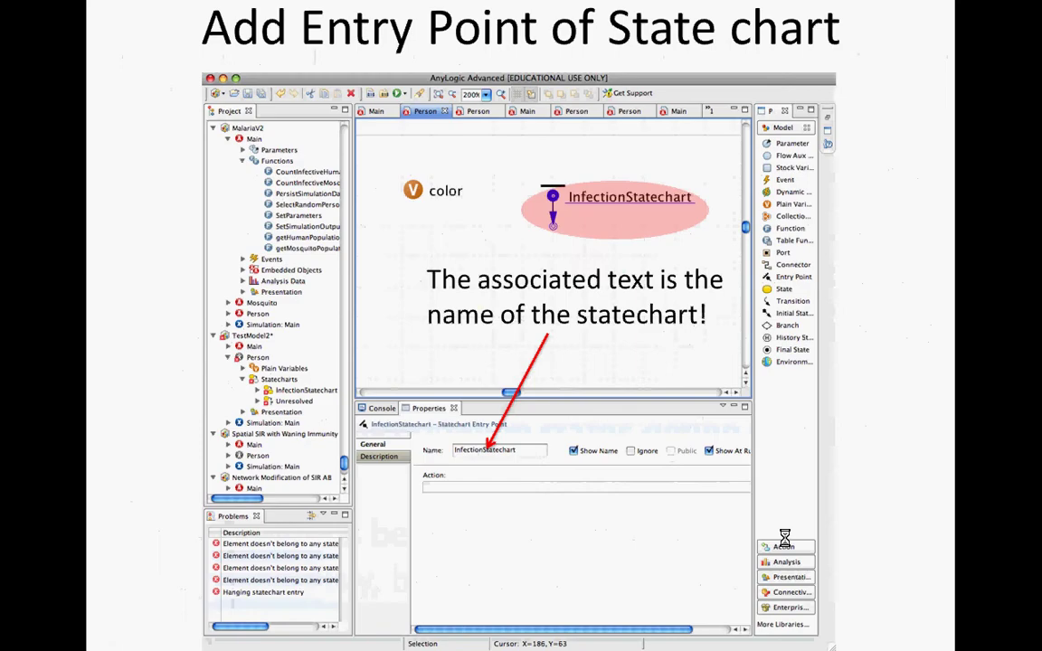
{"action": "key", "text": "alt+Tab"}
{"action": "key", "text": "alt+Tab"}
{"action": "key", "text": "alt+Tab"}
{"action": "key", "text": "alt+Tab"}
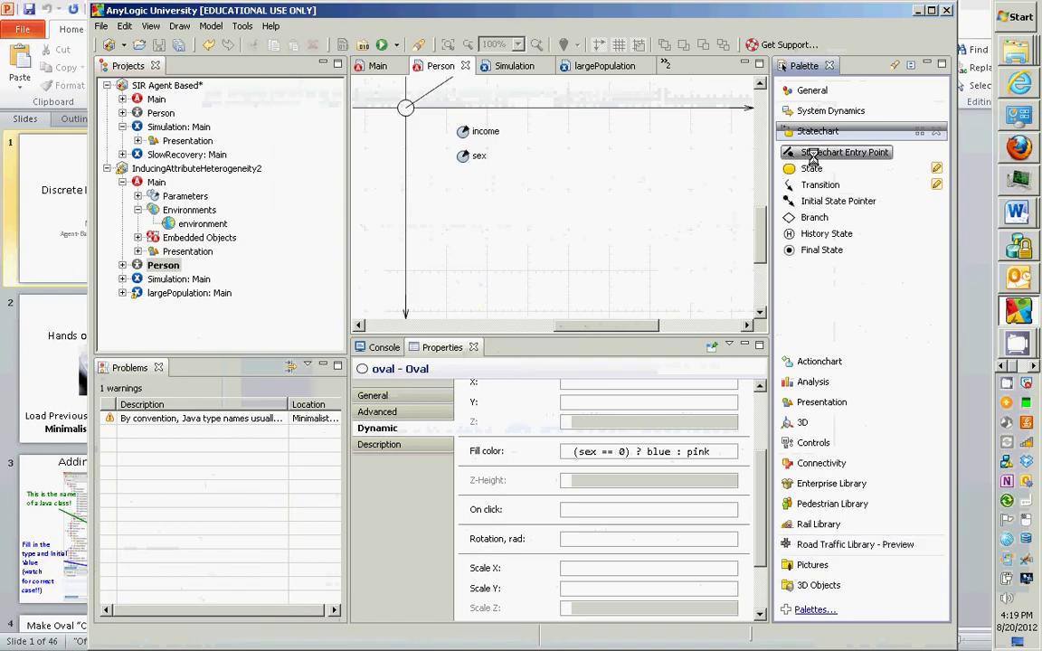
Place a statechart entry point on the Person diagram and check the entry point slide
{"action": "mouse_move", "coordinate": [813, 156]}
{"action": "left_mouse_down"}
{"action": "mouse_move", "coordinate": [546, 110]}
{"action": "mouse_move", "coordinate": [575, 133]}
{"action": "left_mouse_up"}
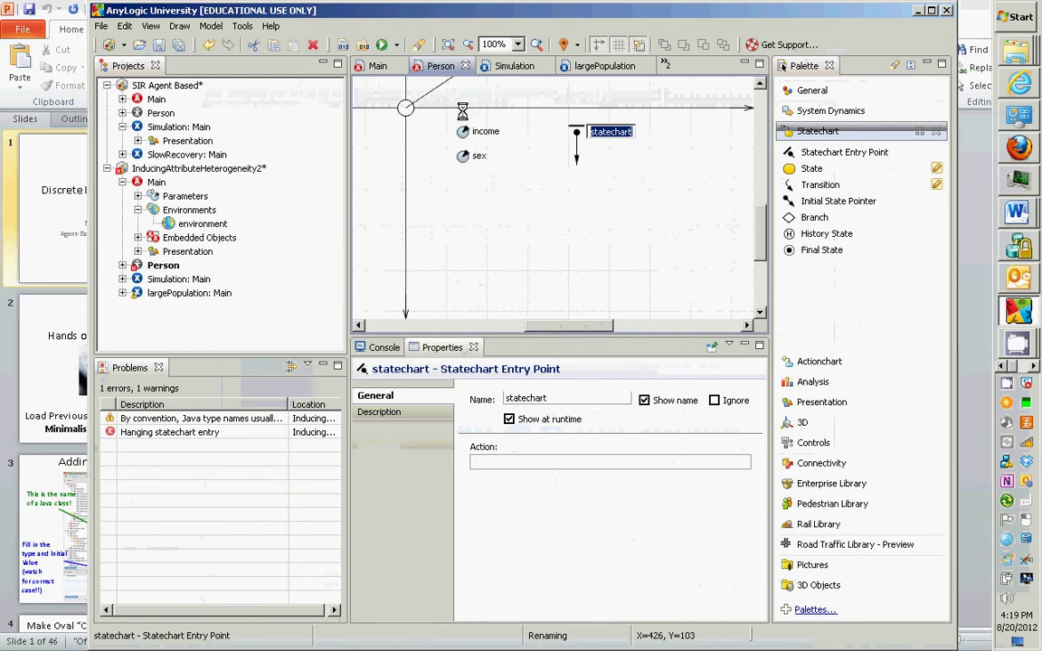
{"action": "key", "text": "alt+Tab"}
{"action": "key", "text": "alt+Tab"}
{"action": "key", "text": "alt+Tab"}
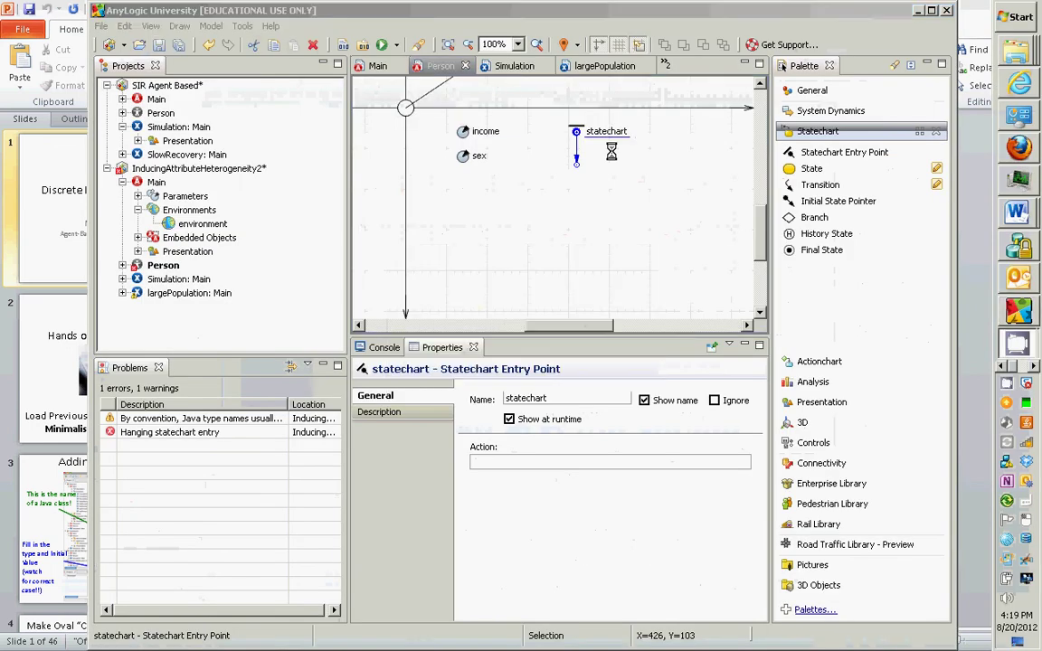
{"action": "key", "text": "alt+Tab"}
{"action": "key", "text": "alt+Tab"}
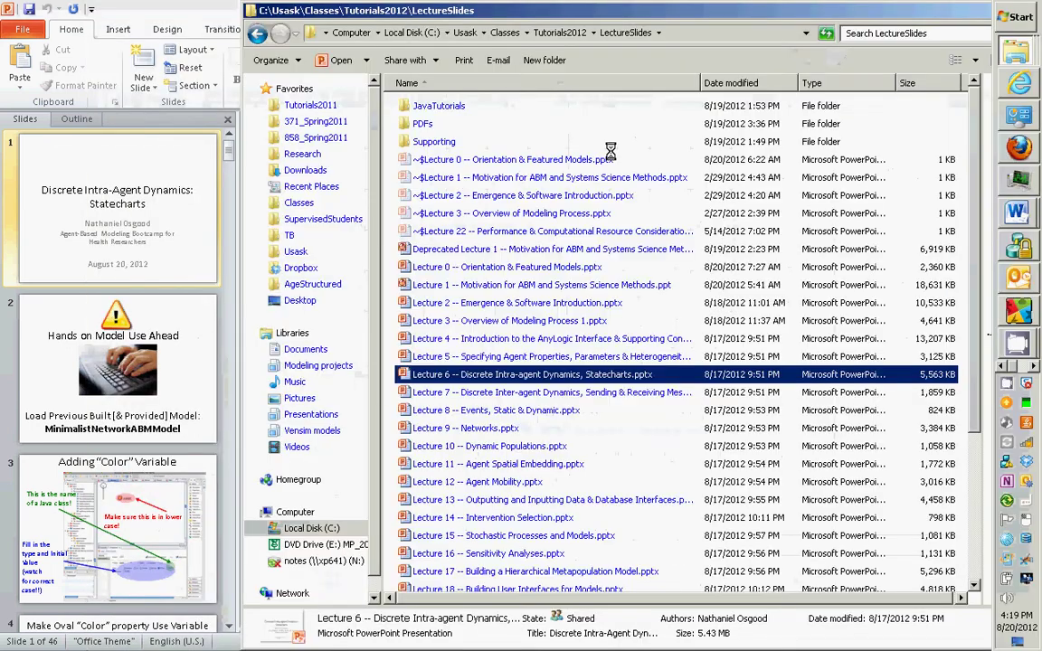
{"action": "key", "text": "alt+Tab"}
{"action": "key", "text": "alt+Tab"}
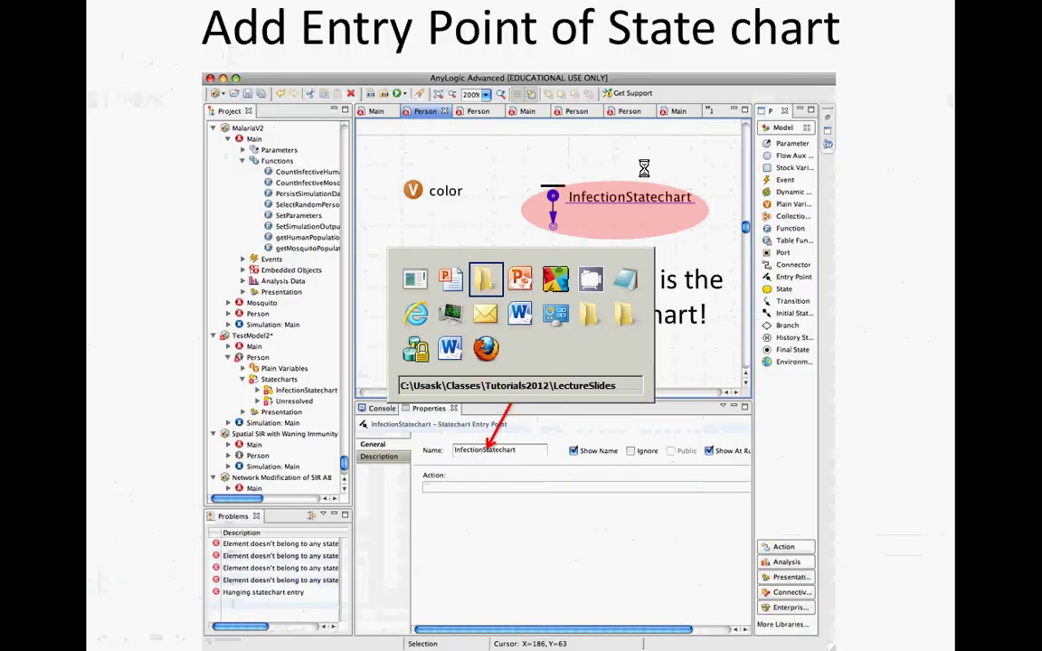
{"action": "key", "text": "alt+Tab"}
{"action": "key", "text": "alt+Tab"}
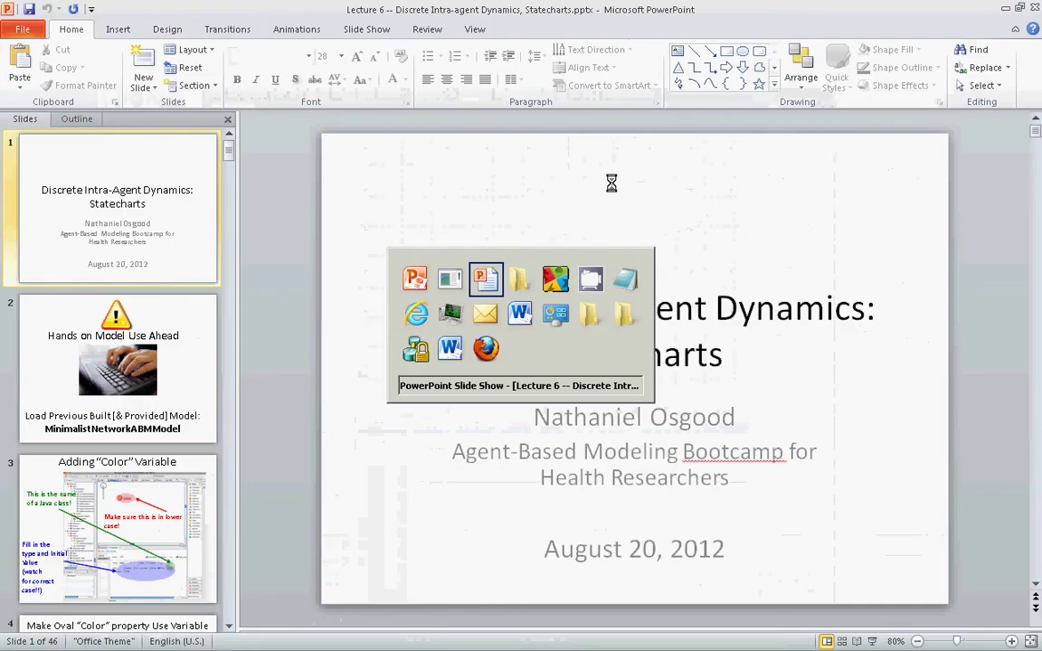
{"action": "key", "text": "alt+Tab"}
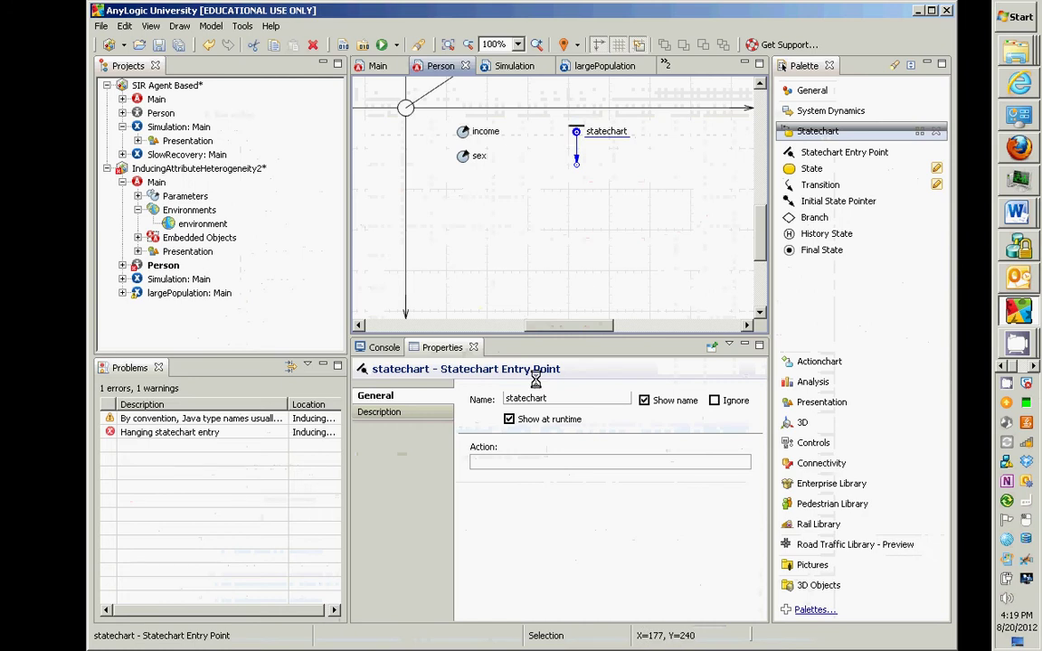
Name the entry point infectionStatechart and compare it with the slide
{"action": "double_click", "coordinate": [535, 399]}
{"action": "type", "text": "infectionStatecha"}
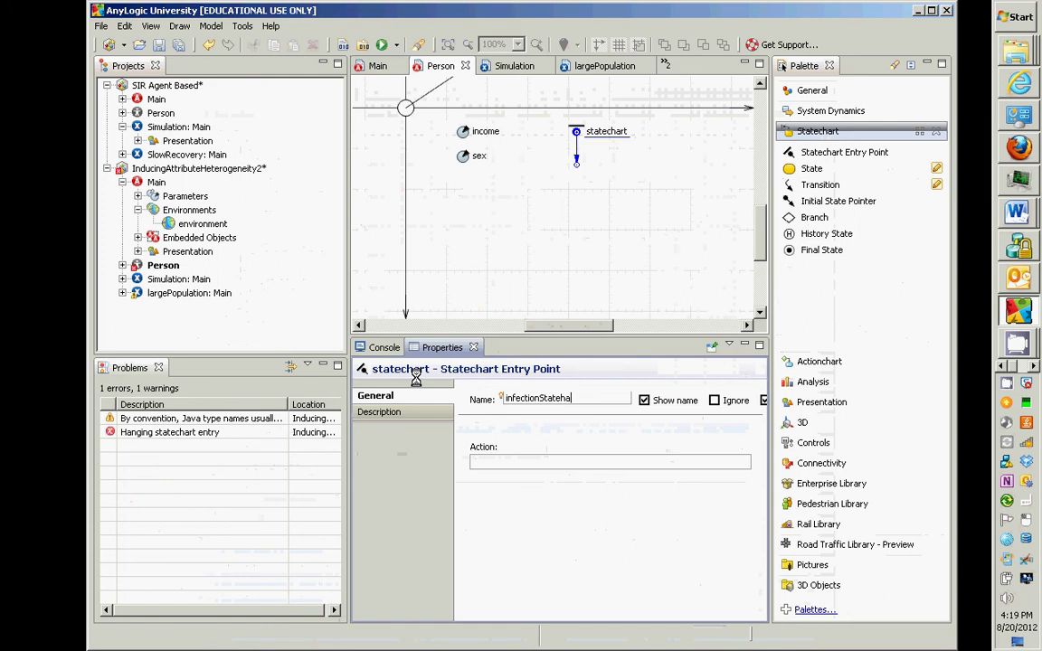
{"action": "type", "text": "rt"}
{"action": "key", "text": "Return"}
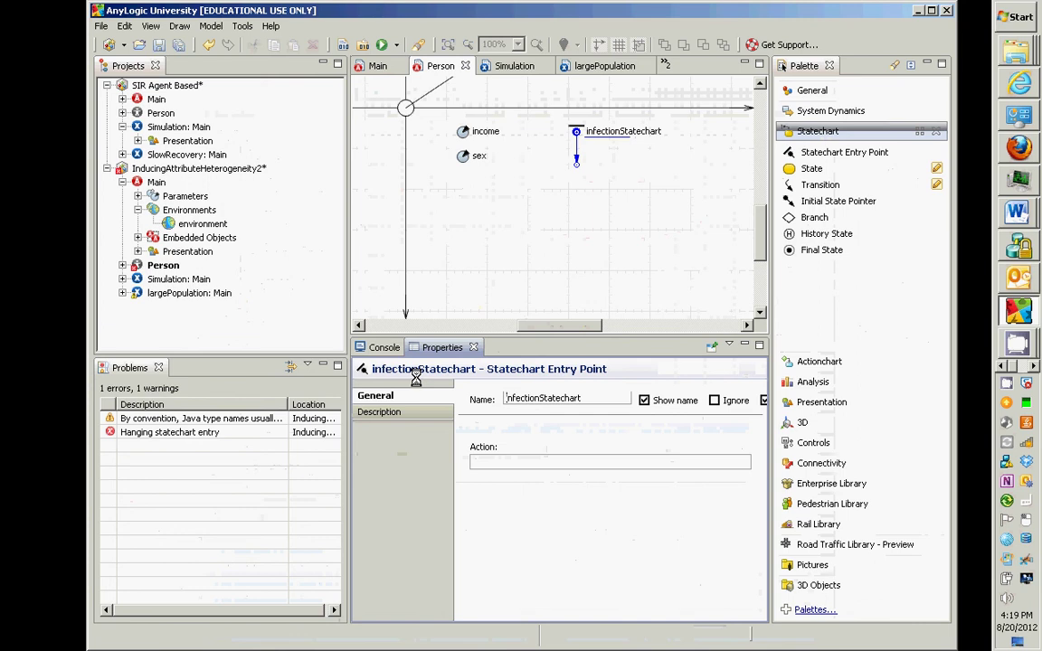
{"action": "key", "text": "alt+Tab"}
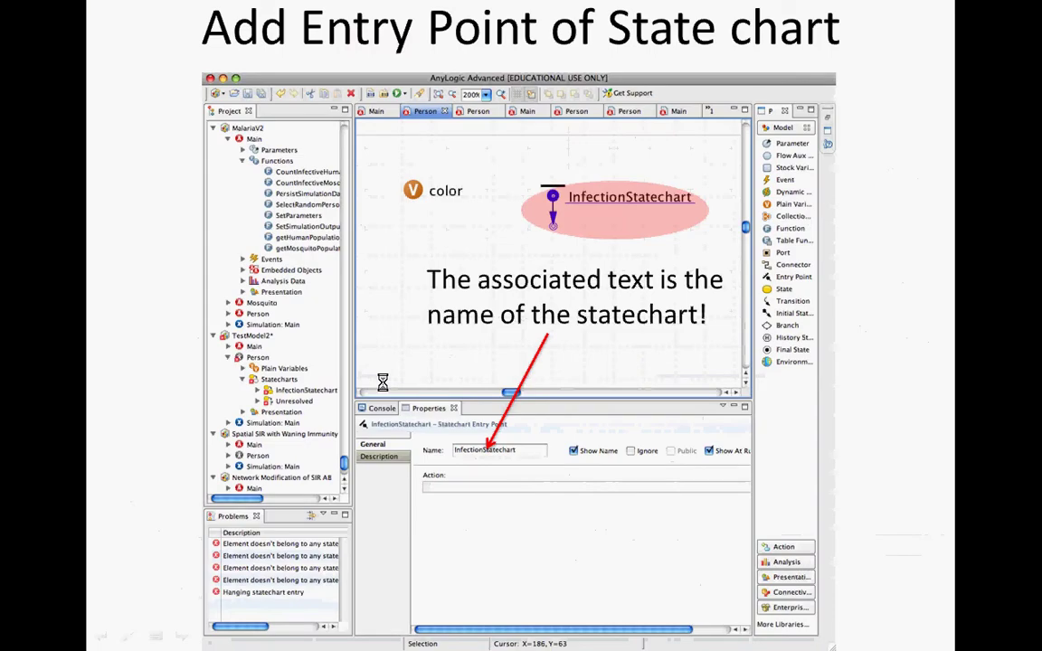
{"action": "key", "text": "alt+Tab"}
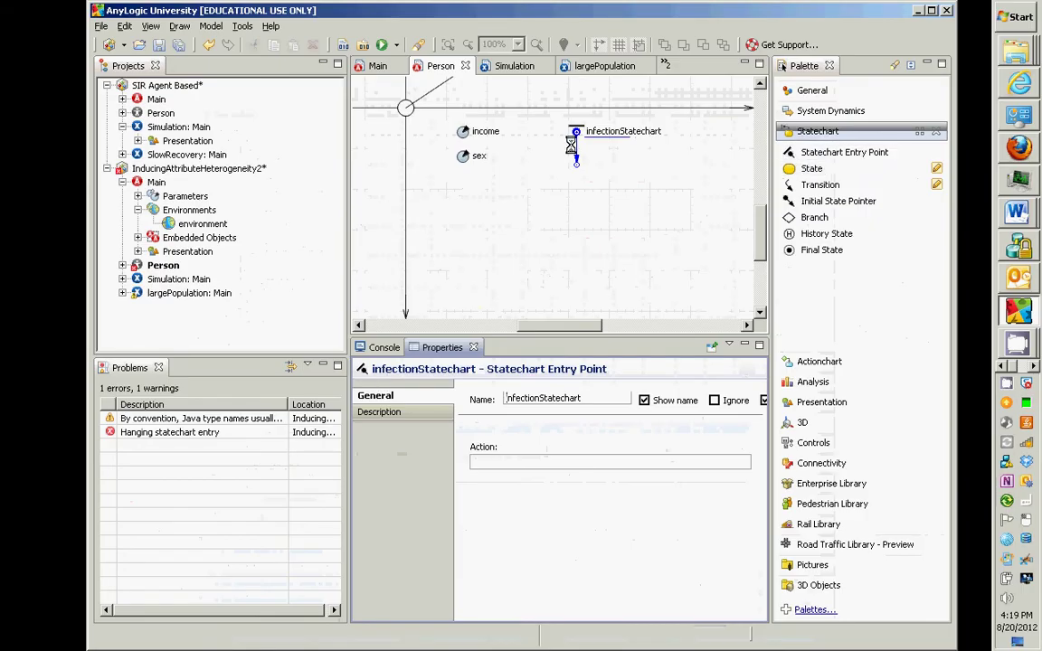
{"action": "key", "text": "alt+Tab"}
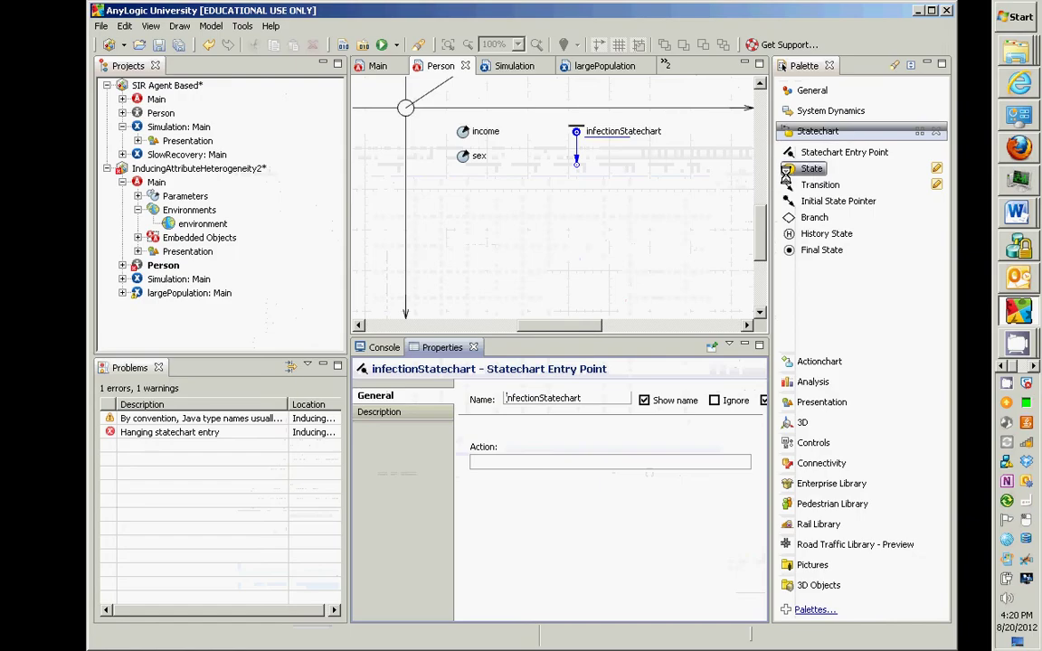
Add a Susceptible state below the entry point and attach the entry arrow to it
{"action": "left_click_drag", "start_coordinate": [811, 168], "coordinate": [533, 165]}
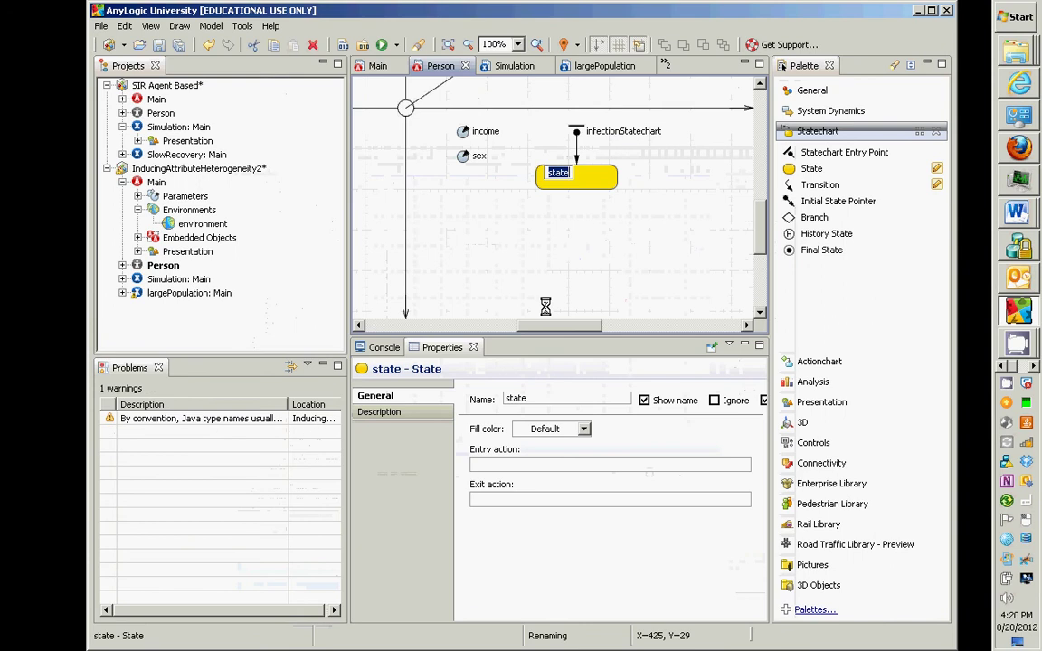
{"action": "type", "text": "Susceptible"}
{"action": "key", "text": "Return"}
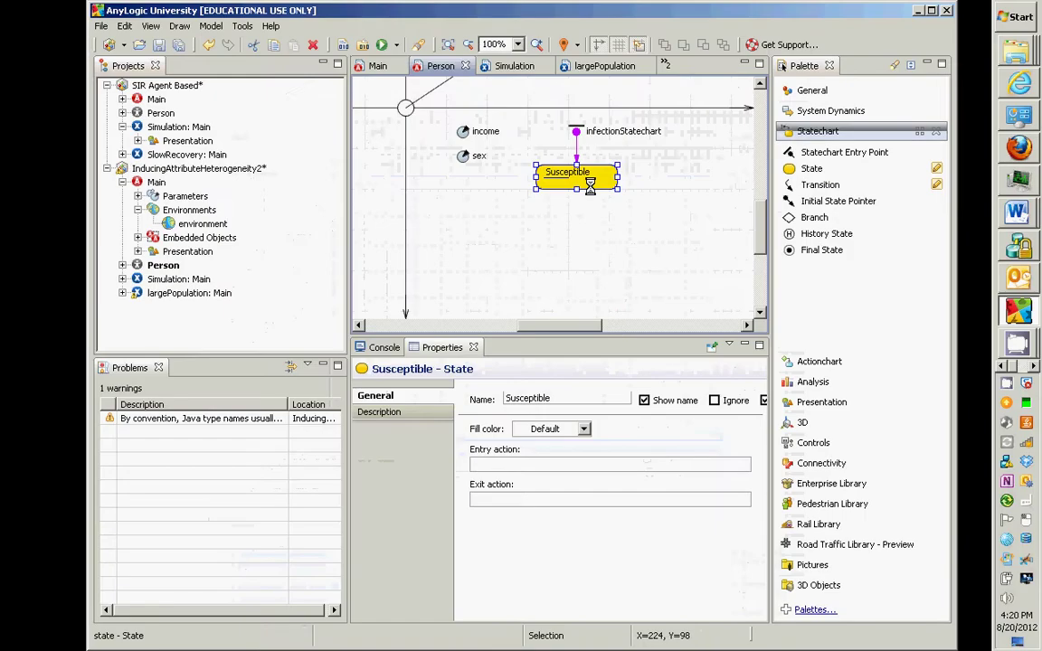
{"action": "mouse_move", "coordinate": [591, 182]}
{"action": "left_mouse_down"}
{"action": "mouse_move", "coordinate": [583, 187]}
{"action": "mouse_move", "coordinate": [586, 178]}
{"action": "left_mouse_up"}
{"action": "left_click", "coordinate": [590, 168]}
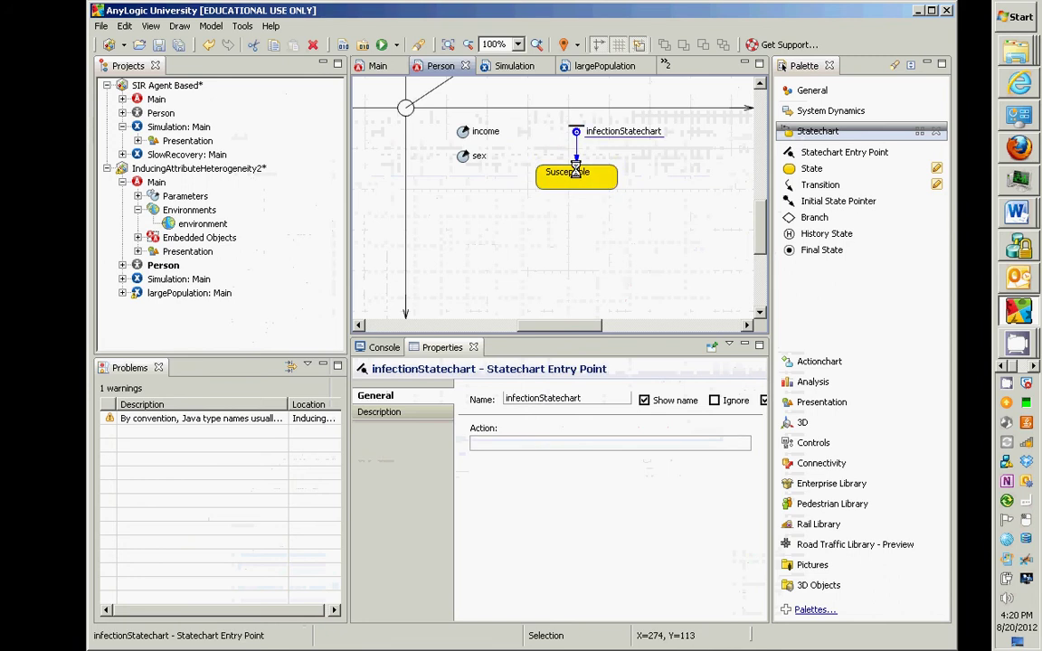
{"action": "left_click_drag", "start_coordinate": [577, 161], "coordinate": [577, 176]}
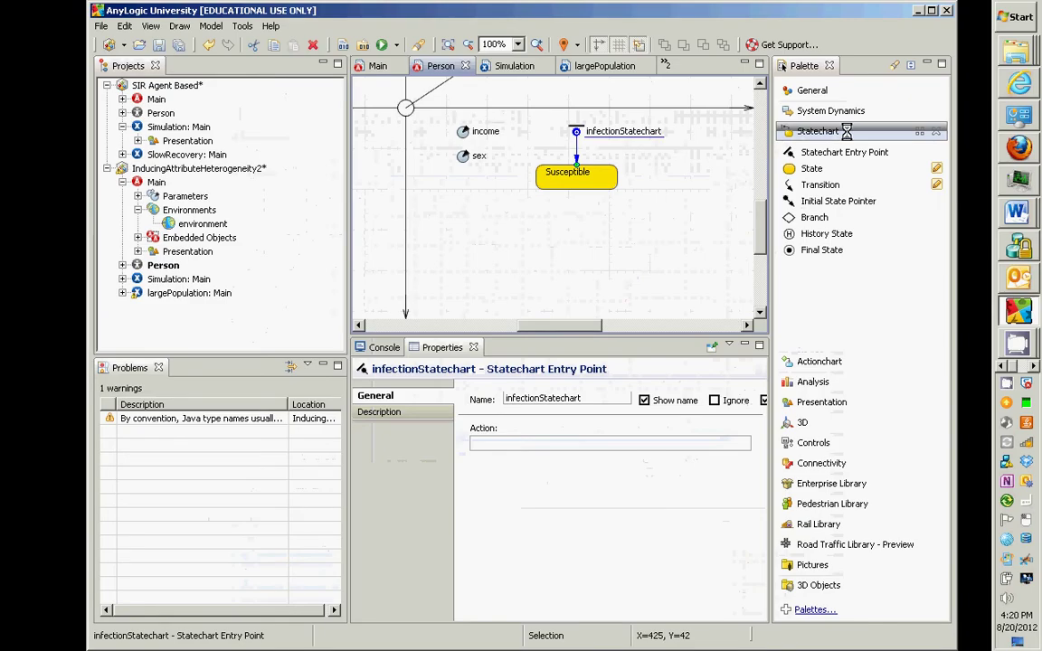
Place a variable named color below sex on the Person diagram and set its type to Other
{"action": "left_click", "coordinate": [818, 91]}
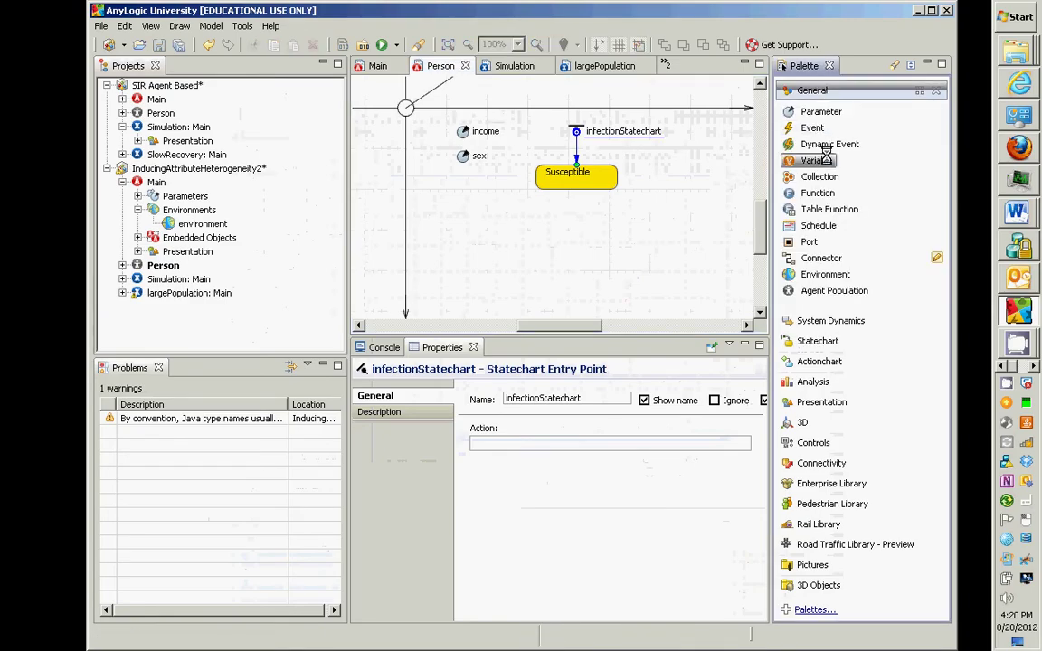
{"action": "left_click_drag", "start_coordinate": [823, 161], "coordinate": [619, 184]}
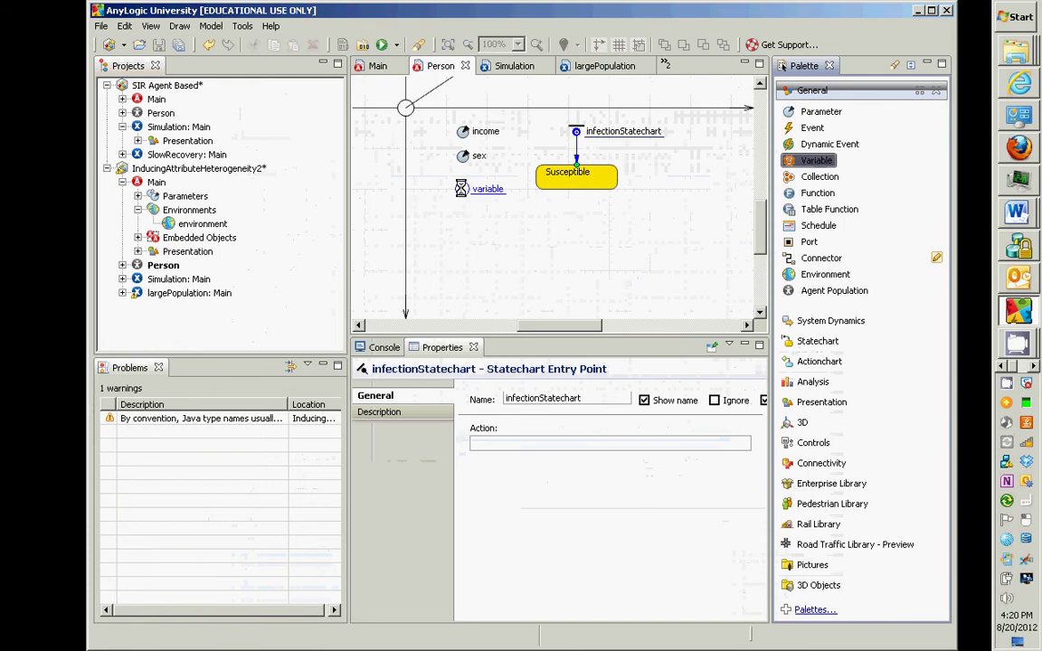
{"action": "left_click_drag", "start_coordinate": [619, 184], "coordinate": [464, 190]}
{"action": "type", "text": "color"}
{"action": "key", "text": "Return"}
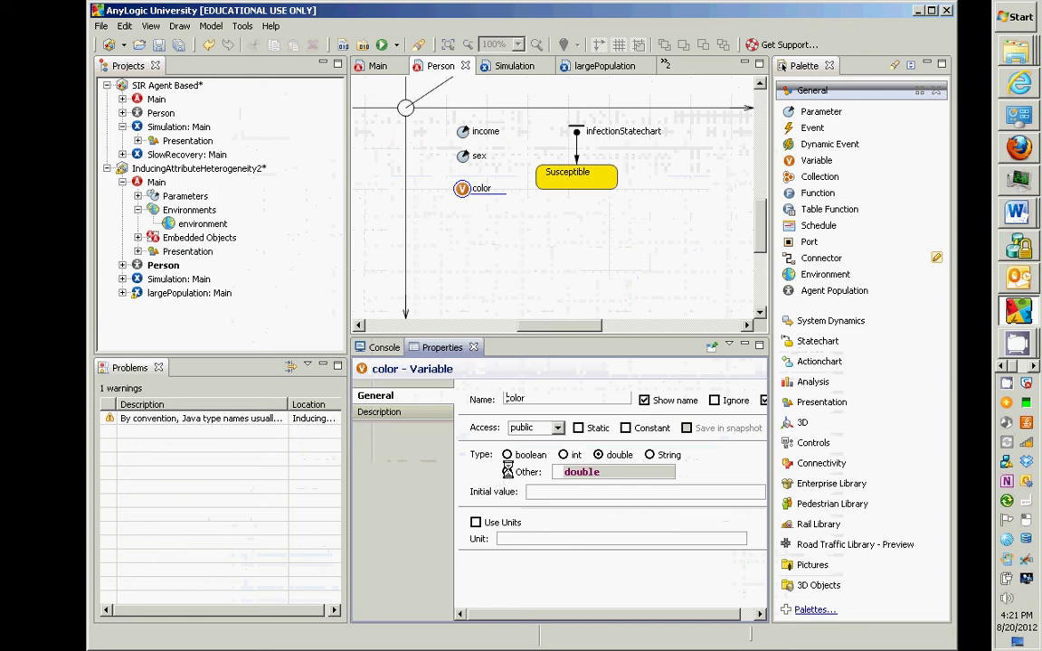
{"action": "left_click", "coordinate": [508, 471]}
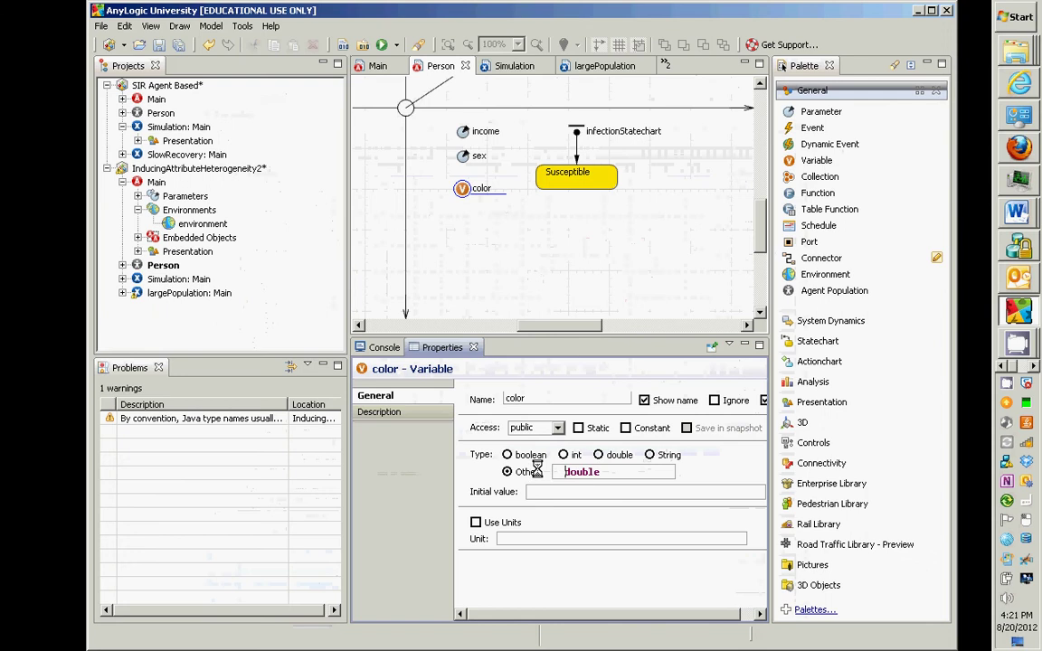
Enter Color in the color variable's initial value field
{"action": "left_click", "coordinate": [536, 492]}
{"action": "type", "text": "co"}
{"action": "key", "text": "ctrl+space"}
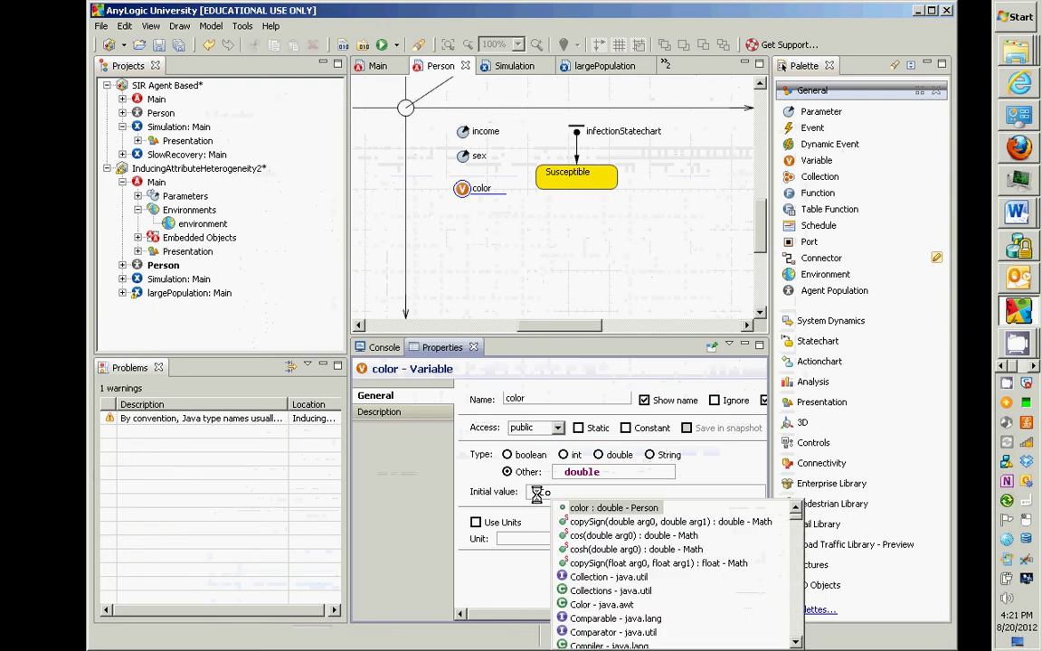
{"action": "type", "text": "oor"}
{"action": "key", "text": "Return"}
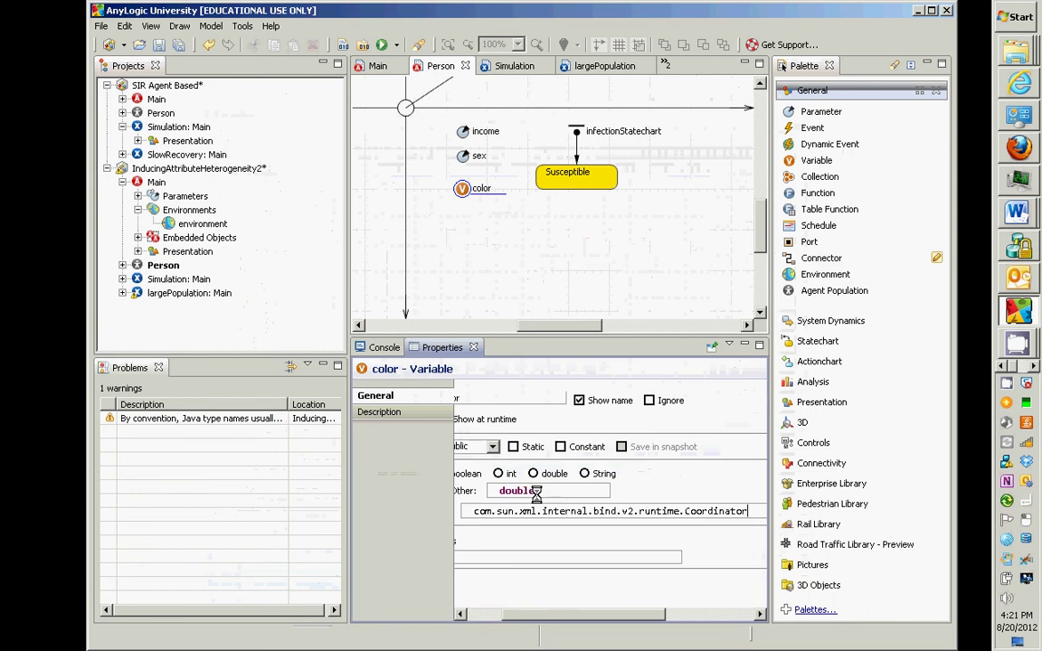
{"action": "key", "text": "ctrl+a"}
{"action": "type", "text": "Co"}
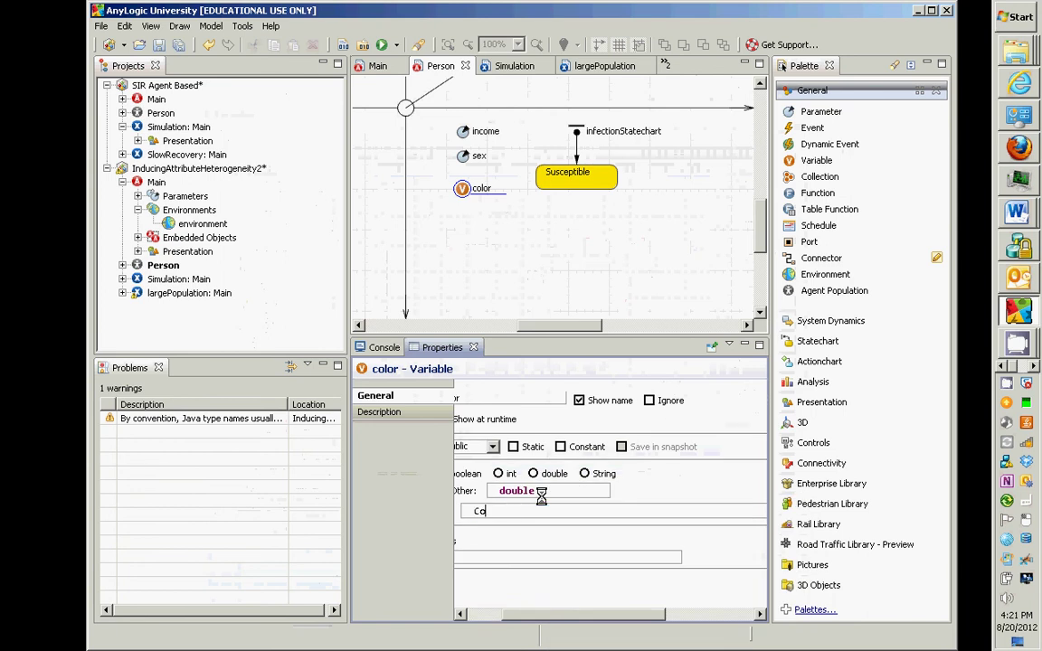
{"action": "type", "text": "lor"}
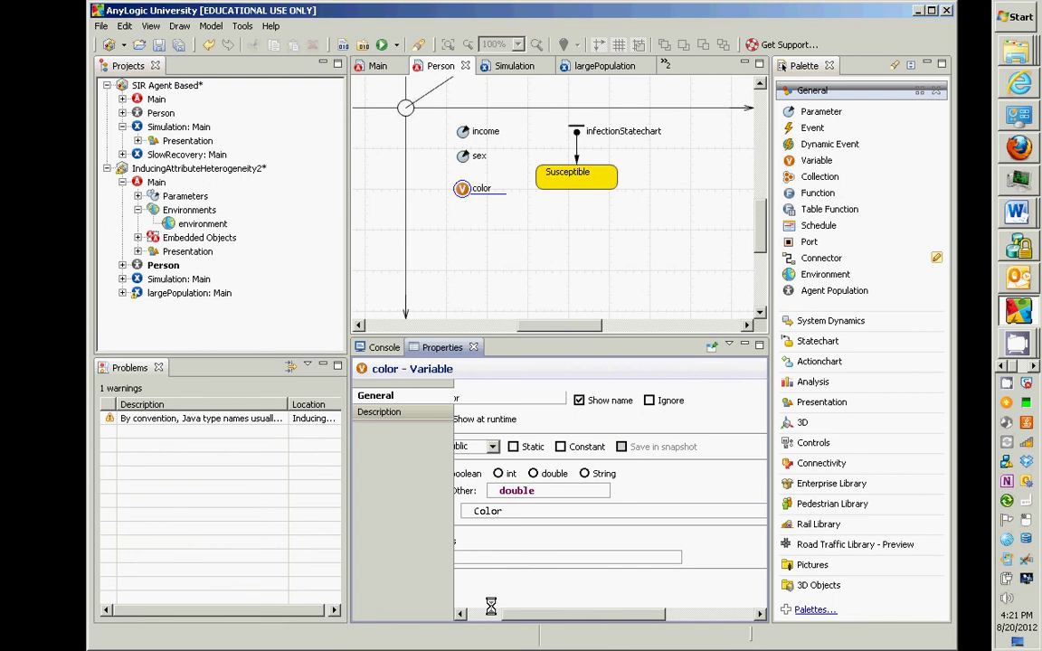
{"action": "left_click", "coordinate": [463, 190]}
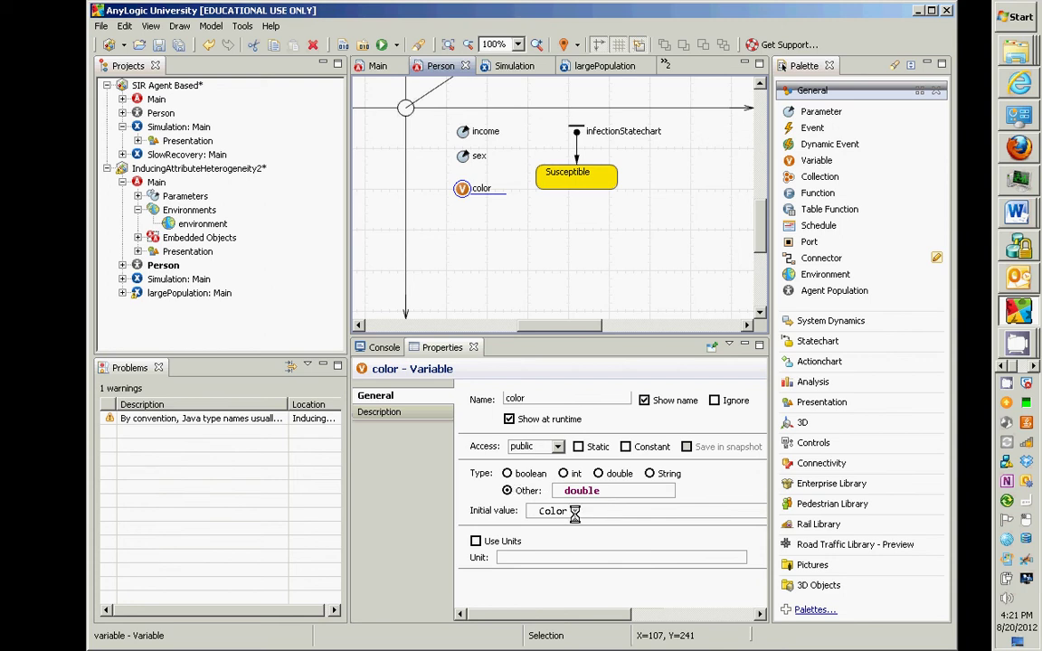
Move Color from the initial value into the custom type field, leaving initial value empty
{"action": "key", "text": "ctrl+x"}
{"action": "left_click", "coordinate": [600, 491]}
{"action": "double_click", "coordinate": [582, 491]}
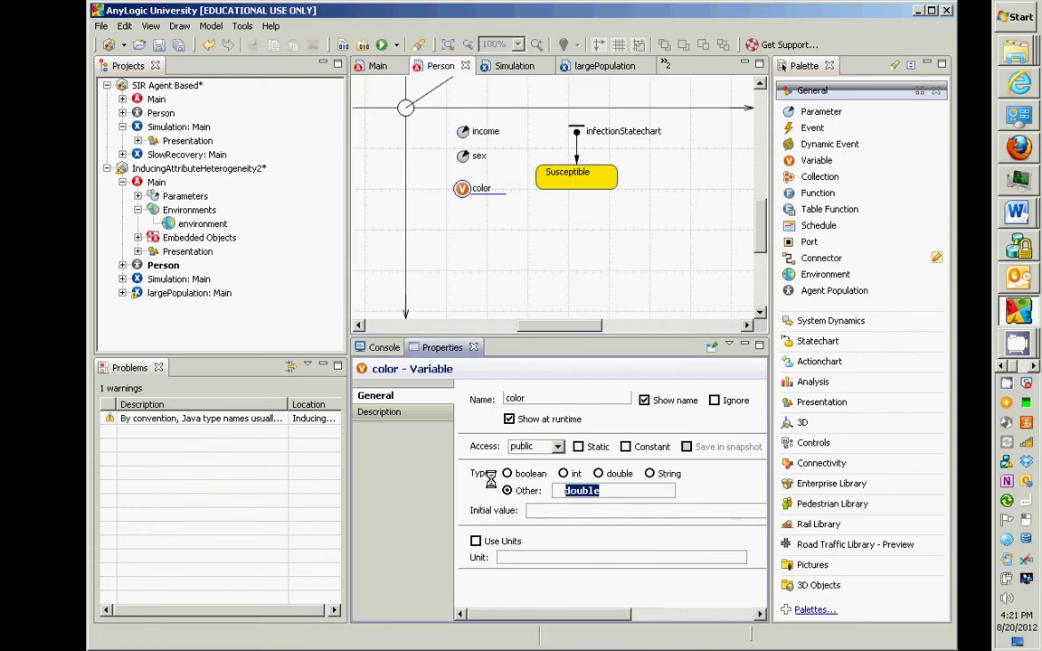
{"action": "key", "text": "ctrl+v"}
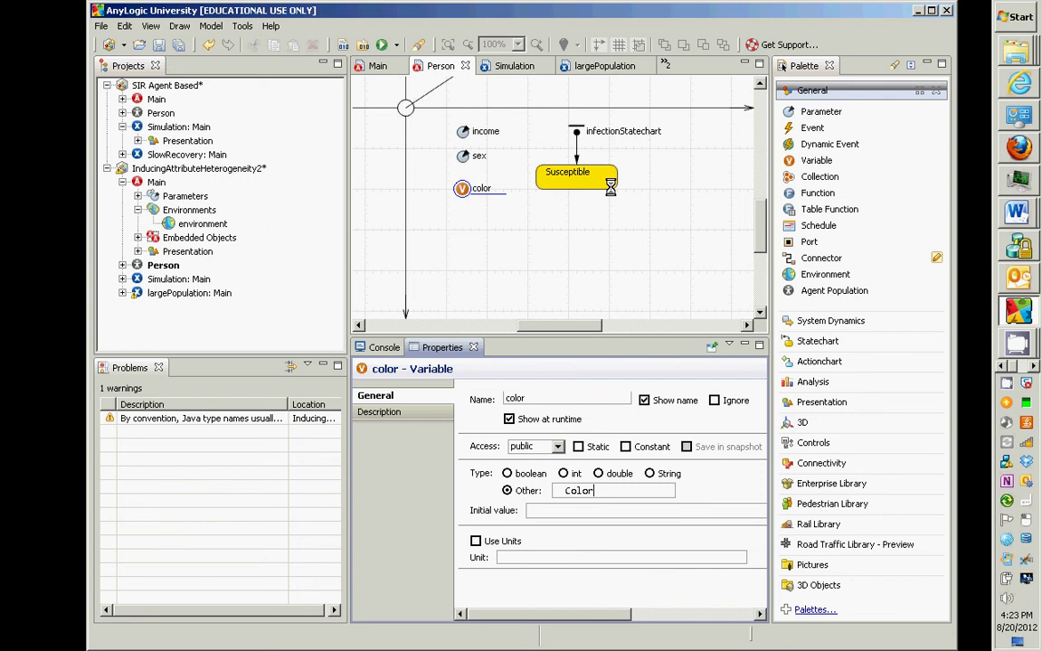
Advance the lecture slide show two slides to the transition-types slide
{"action": "key", "text": "alt+Tab"}
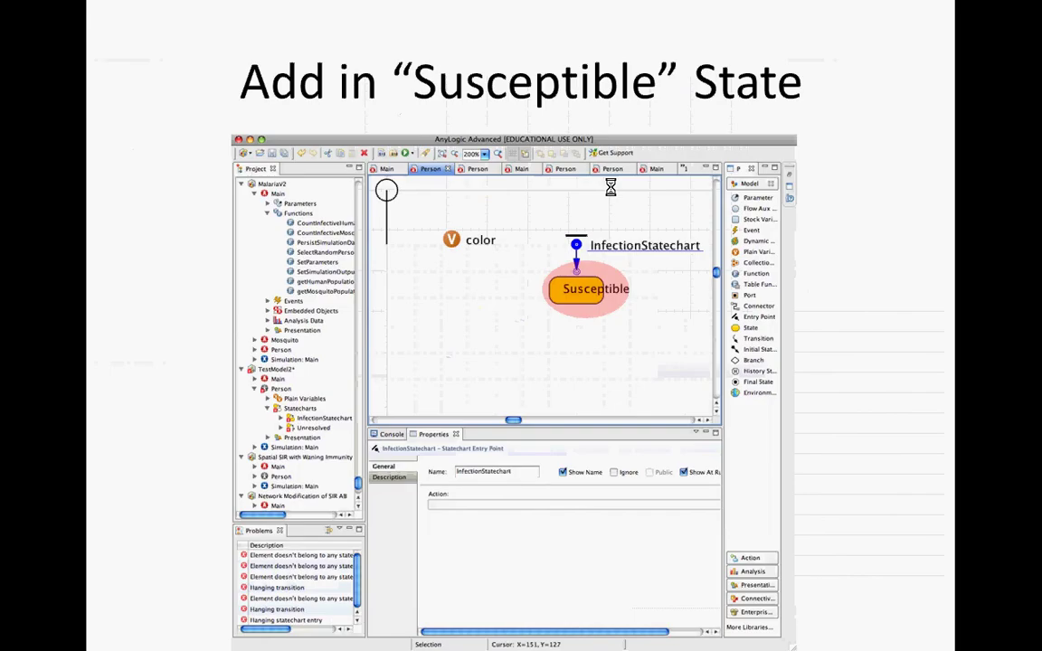
{"action": "key", "text": "Right"}
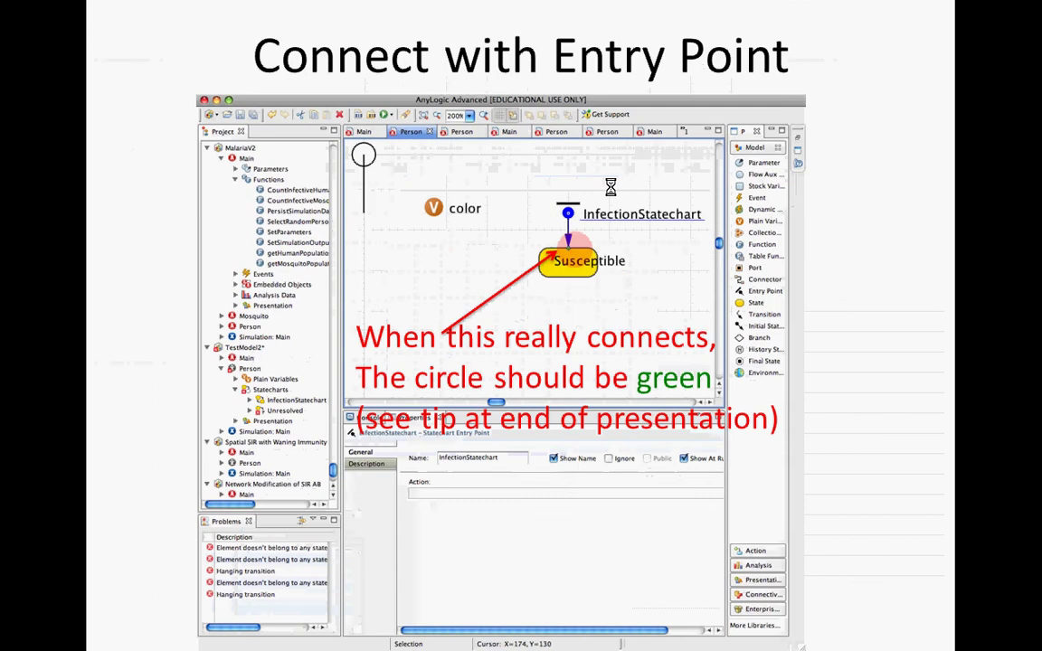
{"action": "key", "text": "Right"}
{"action": "key", "text": "Right"}
{"action": "key", "text": "Right"}
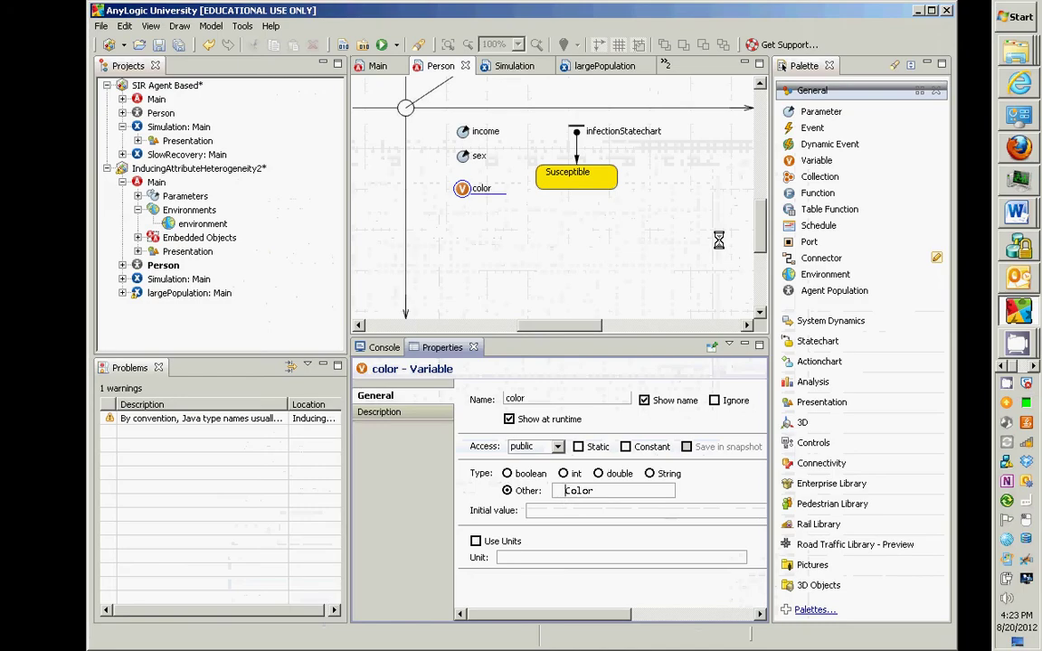
Add a new state named Infective below Susceptible on the statechart
{"action": "left_click", "coordinate": [813, 340]}
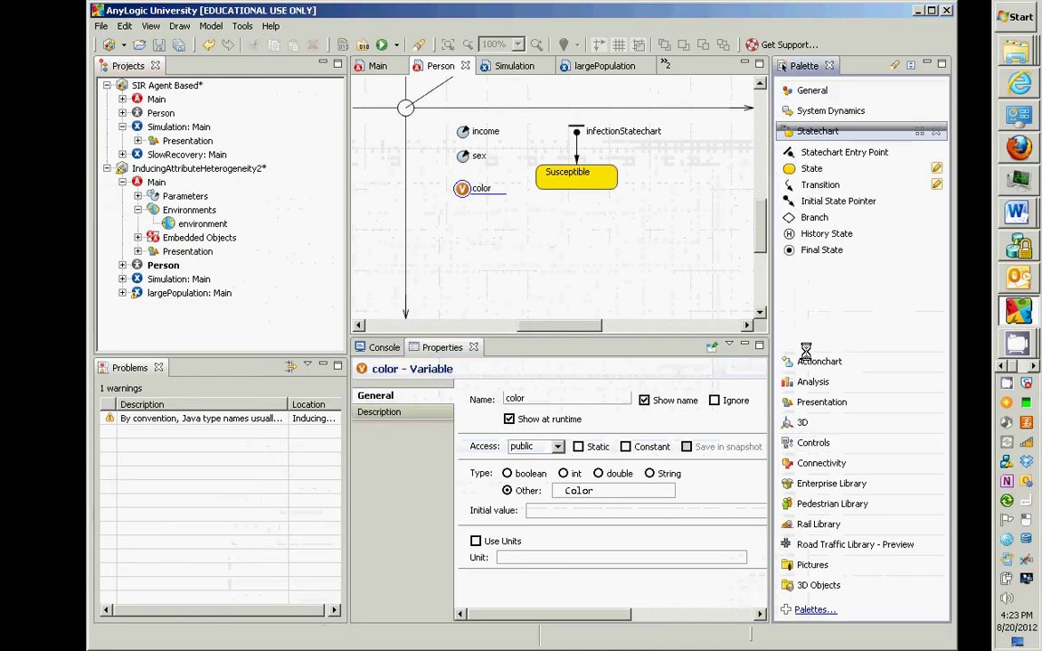
{"action": "mouse_move", "coordinate": [812, 168]}
{"action": "left_mouse_down"}
{"action": "mouse_move", "coordinate": [599, 261]}
{"action": "mouse_move", "coordinate": [535, 225]}
{"action": "left_mouse_up"}
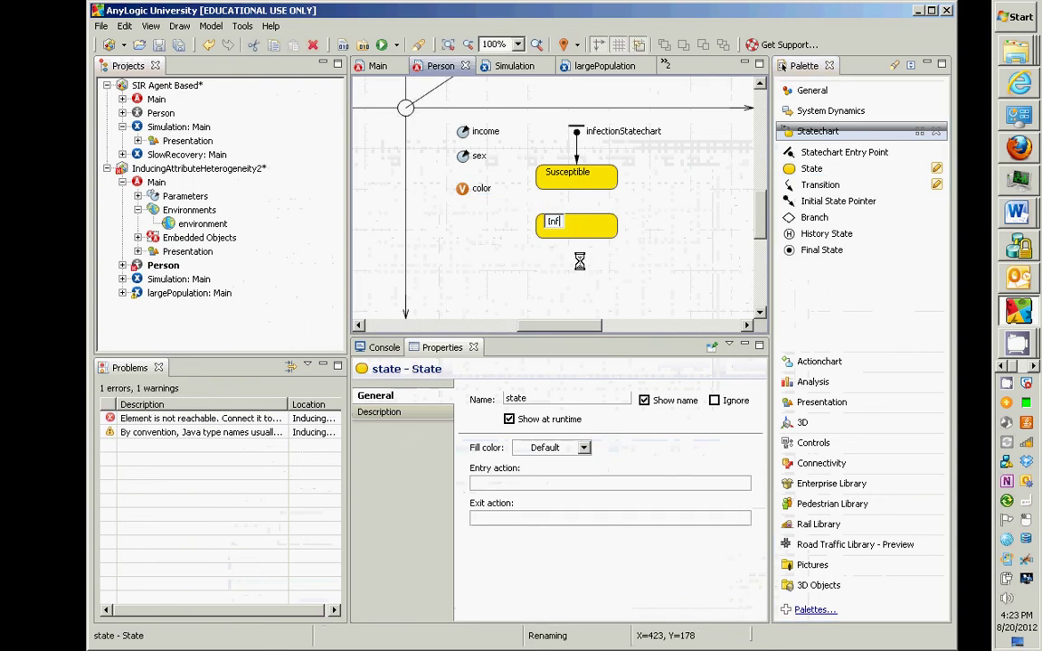
{"action": "type", "text": "Infective"}
{"action": "key", "text": "Return"}
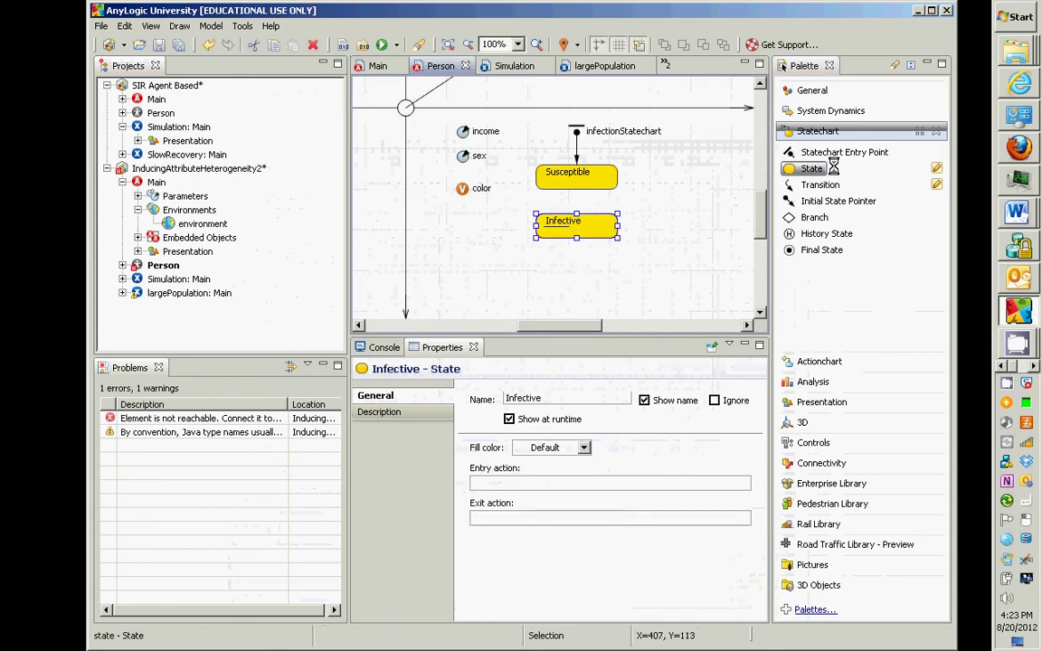
Draw a transition from Susceptible to Infective and name it infection
{"action": "left_click", "coordinate": [808, 184]}
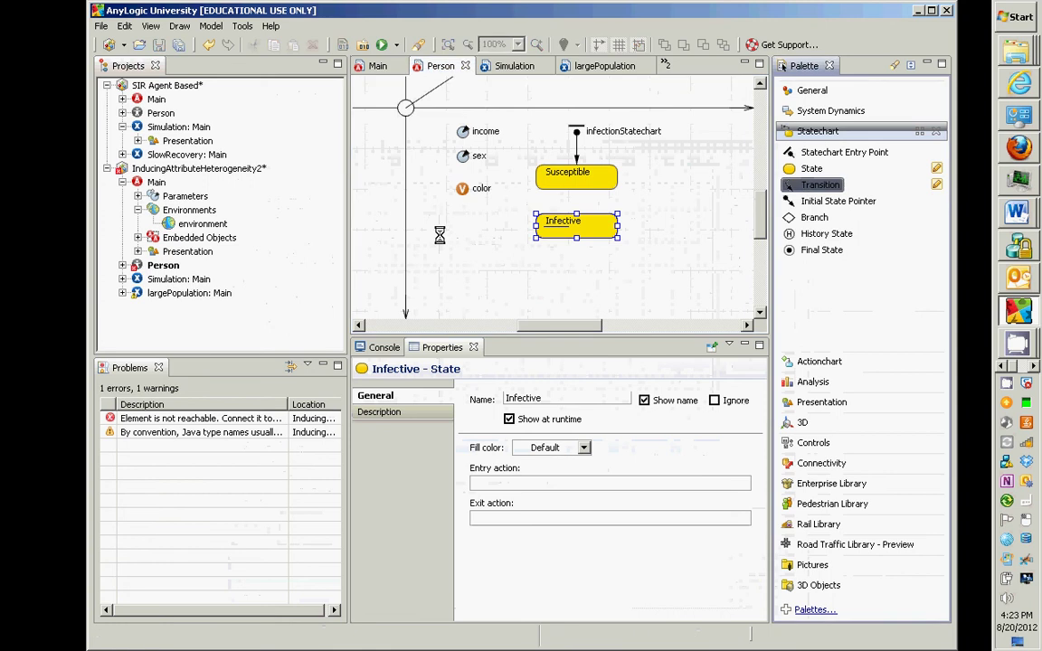
{"action": "left_click_drag", "start_coordinate": [575, 188], "coordinate": [575, 214]}
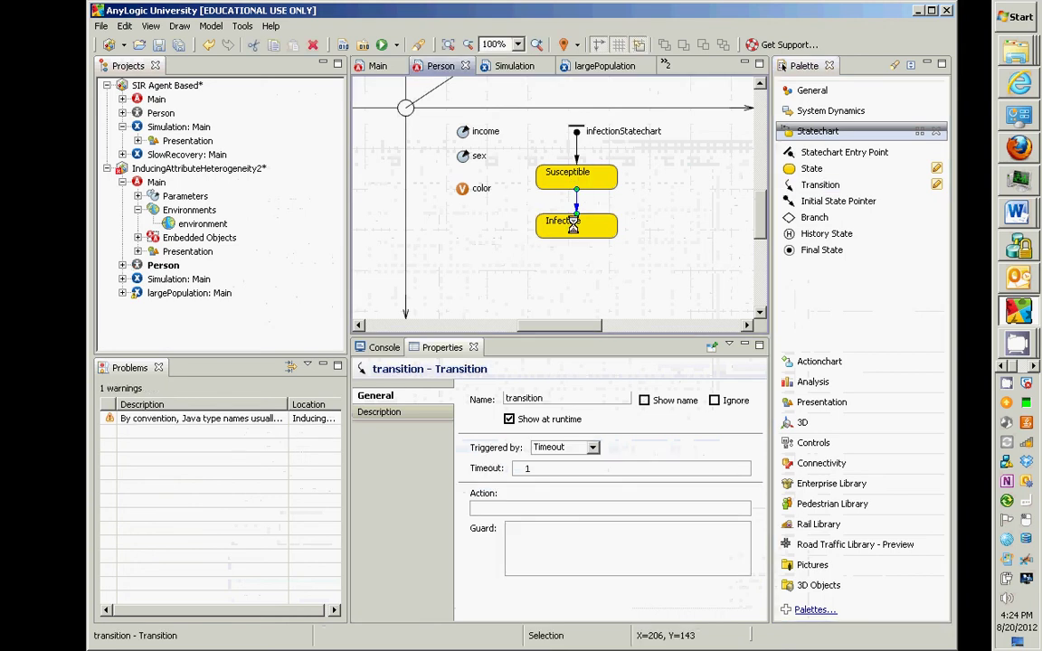
{"action": "mouse_move", "coordinate": [575, 215]}
{"action": "left_mouse_down"}
{"action": "mouse_move", "coordinate": [604, 196]}
{"action": "mouse_move", "coordinate": [579, 215]}
{"action": "left_mouse_up"}
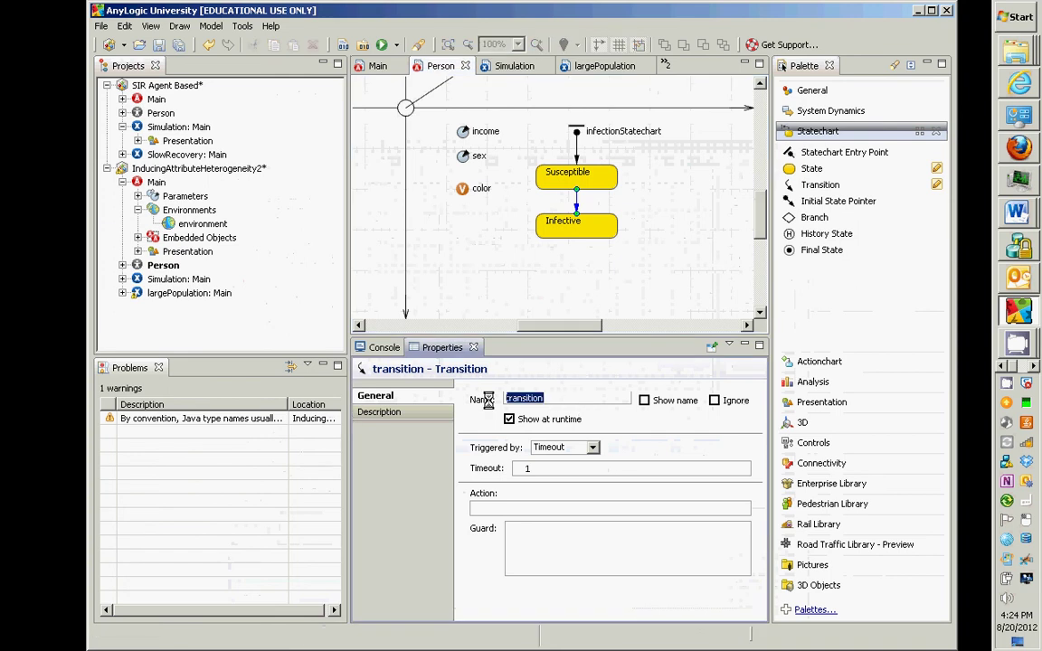
{"action": "type", "text": "infection"}
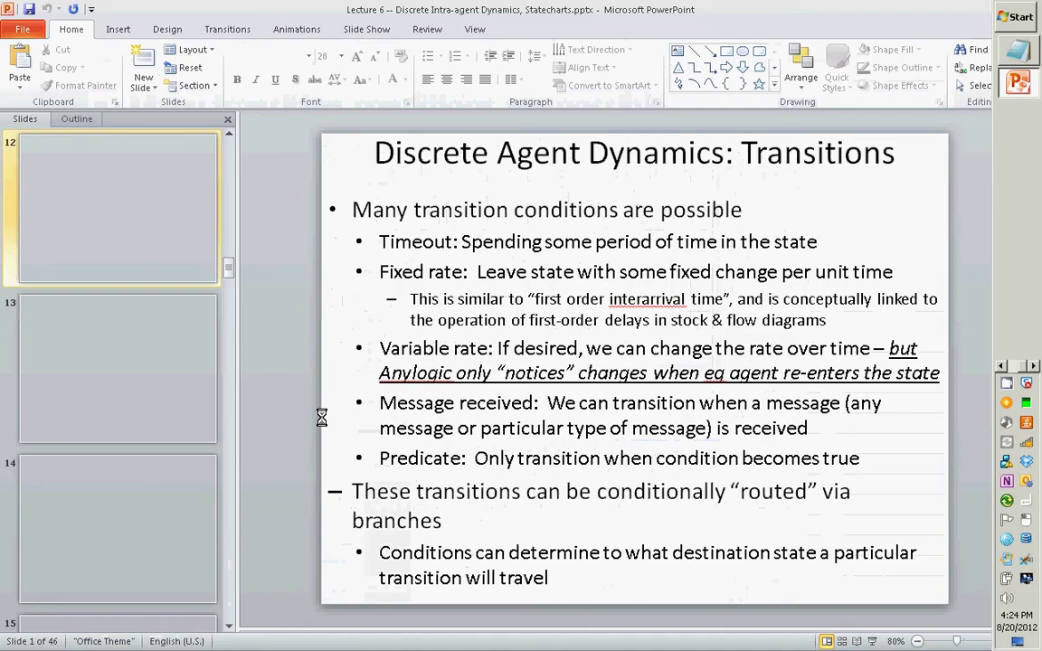
Add the bullet 'Arrival: Reach a location' after Predicate and save the presentation
{"action": "left_click", "coordinate": [447, 452]}
{"action": "key", "text": "End"}
{"action": "key", "text": "Return"}
{"action": "type", "text": "A"}
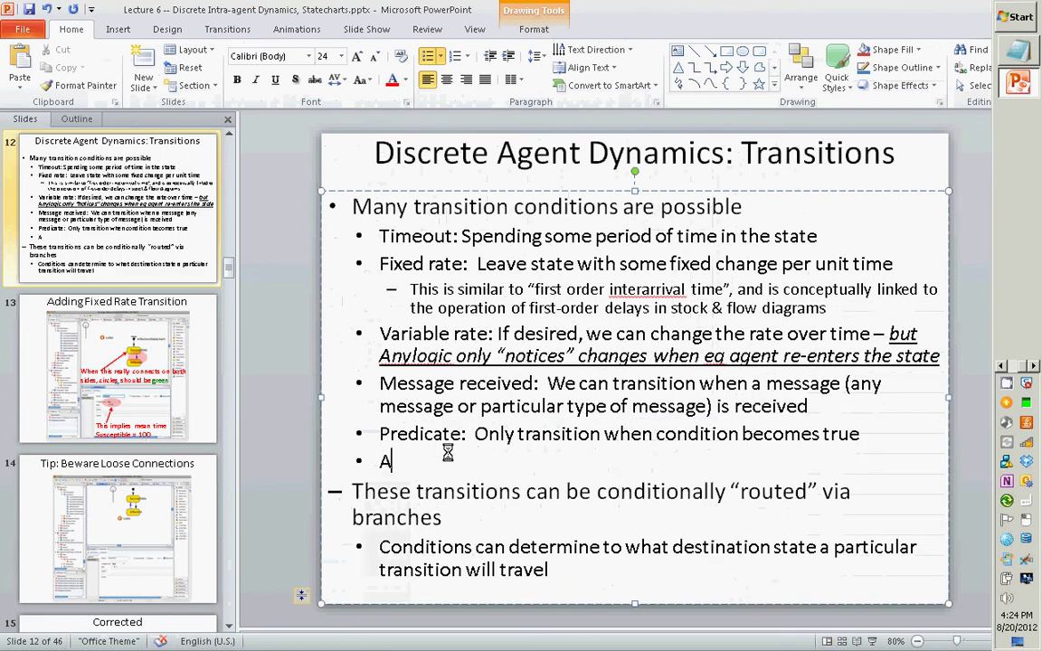
{"action": "type", "text": "rrival"}
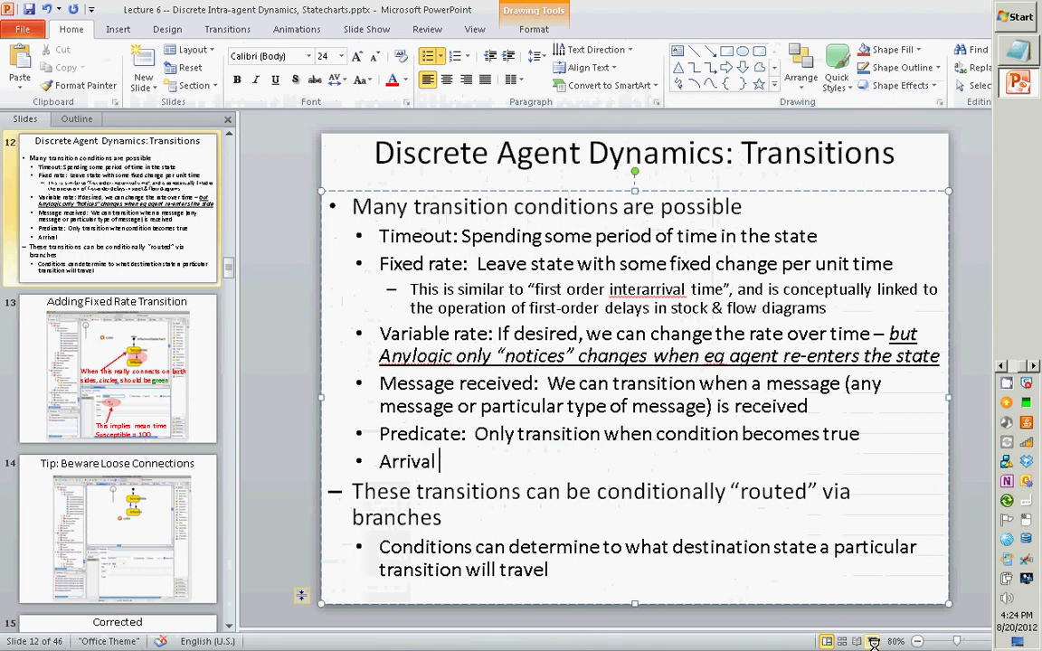
{"action": "type", "text": " at a location"}
{"action": "key", "text": "Left"}
{"action": "key", "text": "Left"}
{"action": "key", "text": "Left"}
{"action": "key", "text": "Left"}
{"action": "key", "text": "Left"}
{"action": "key", "text": "Left"}
{"action": "type", "text": ": Reach"}
{"action": "key", "text": "ctrl+shift+Right"}
{"action": "key", "text": "Delete"}
{"action": "key", "text": "ctrl+s"}
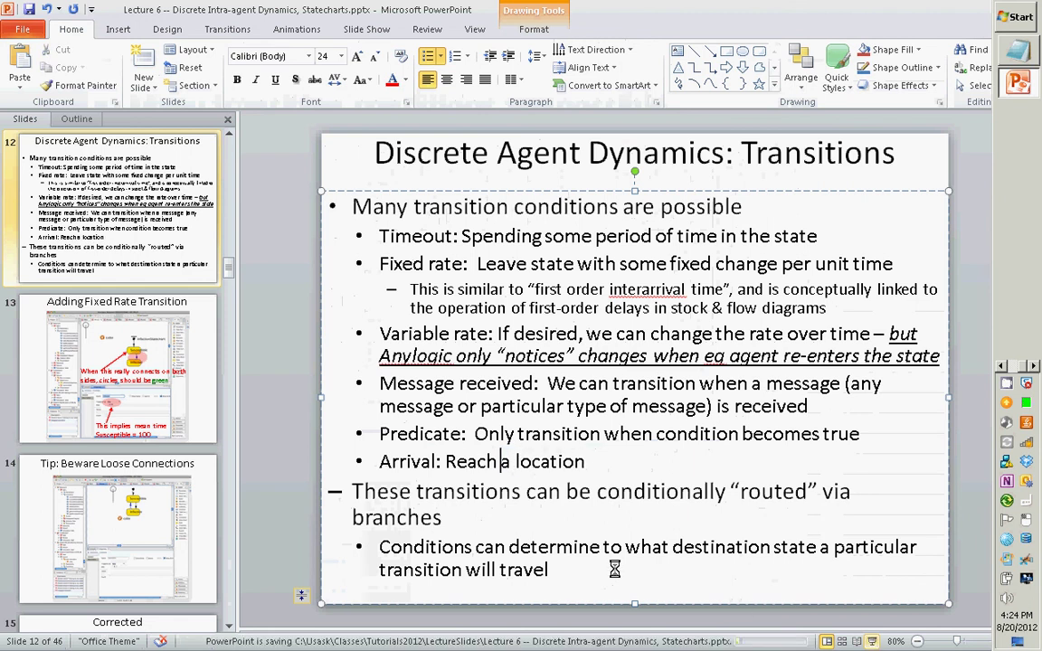
Present the Transitions slide full screen, then switch back to AnyLogic
{"action": "key", "text": "alt+Tab"}
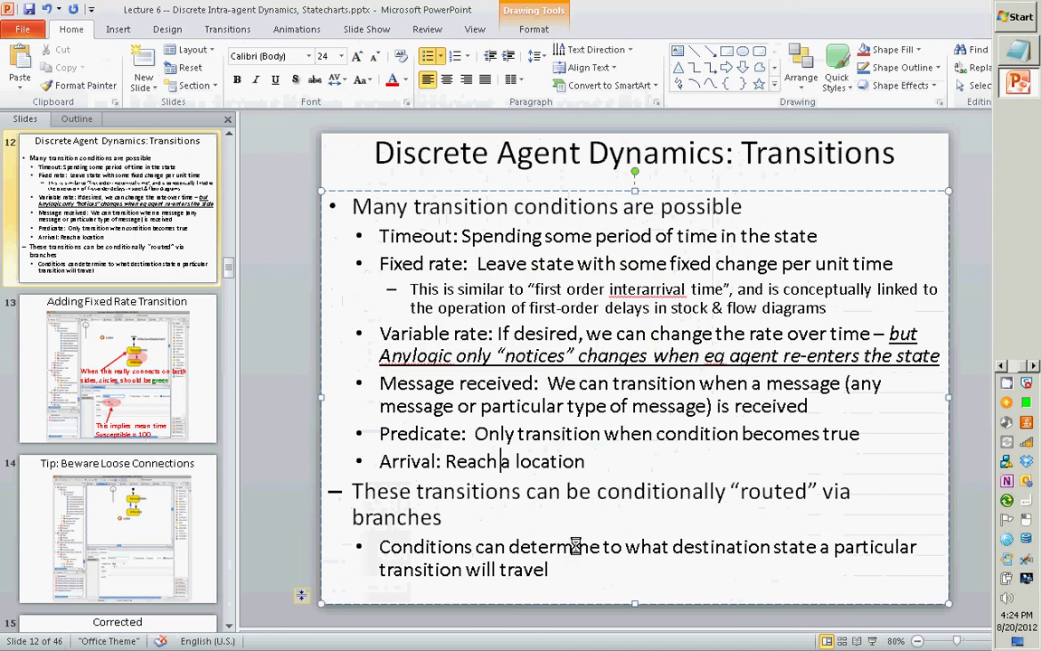
{"action": "key", "text": "shift+F5"}
{"action": "key", "text": "alt+Tab"}
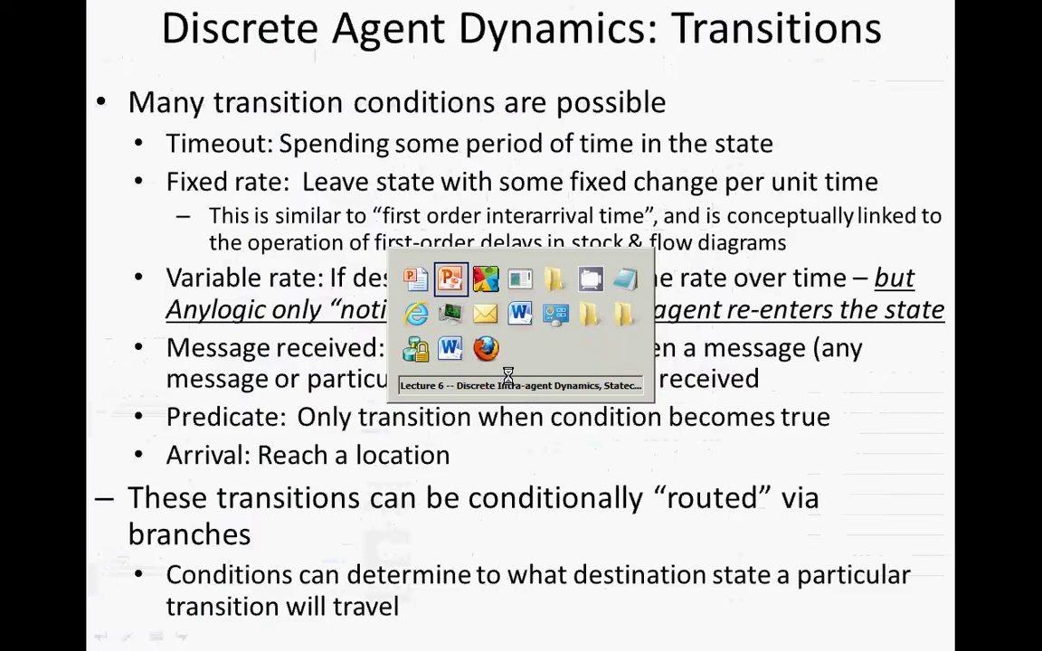
{"action": "key", "text": "alt+Tab"}
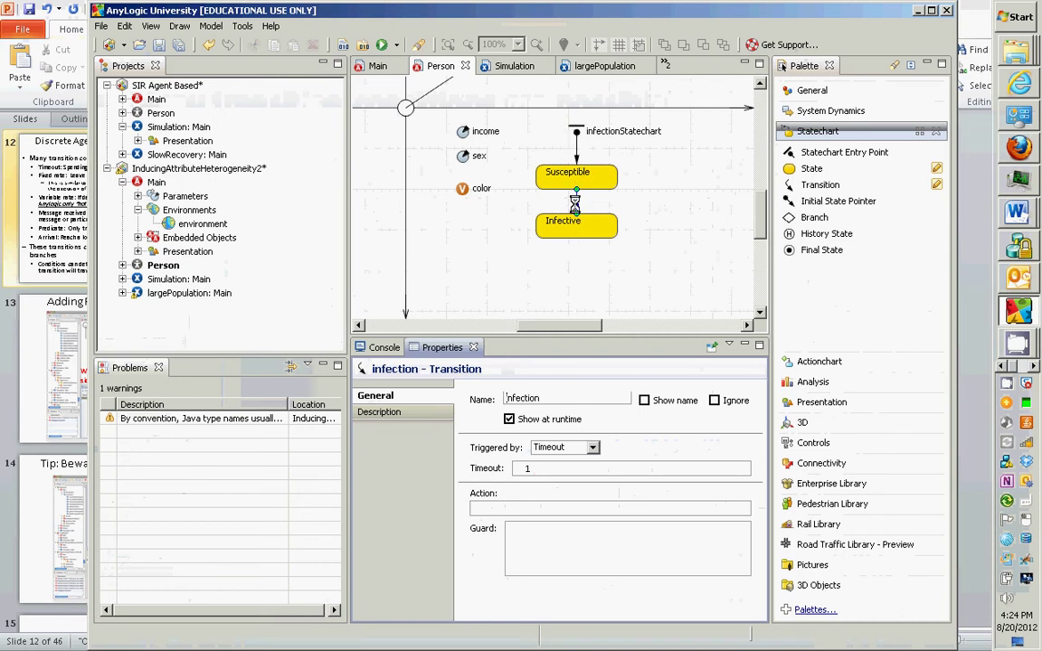
Change the infection transition's trigger from Timeout to Rate, with rate 0.01
{"action": "left_click", "coordinate": [592, 447]}
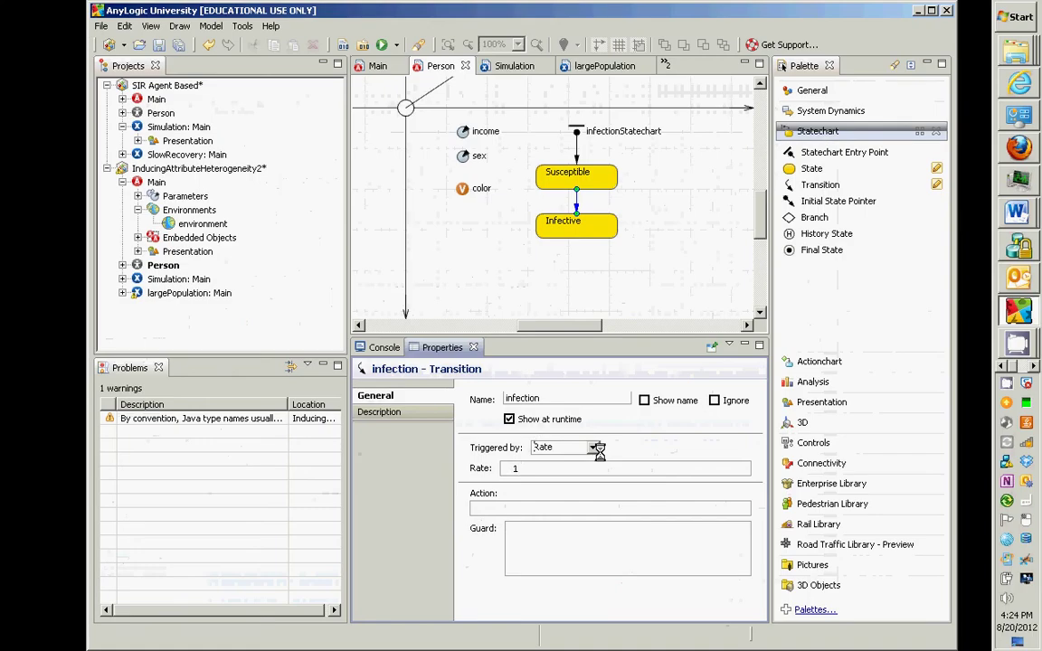
{"action": "key", "text": "BackSpace"}
{"action": "type", "text": "0.01"}
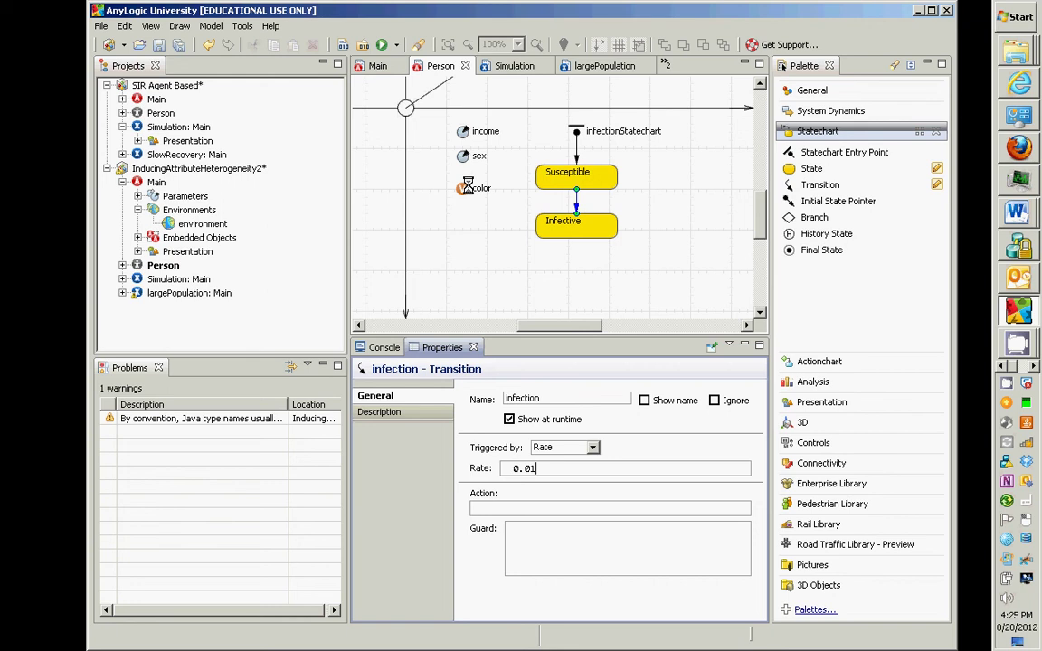
Give the Susceptible state the entry action color=green
{"action": "left_click", "coordinate": [589, 178]}
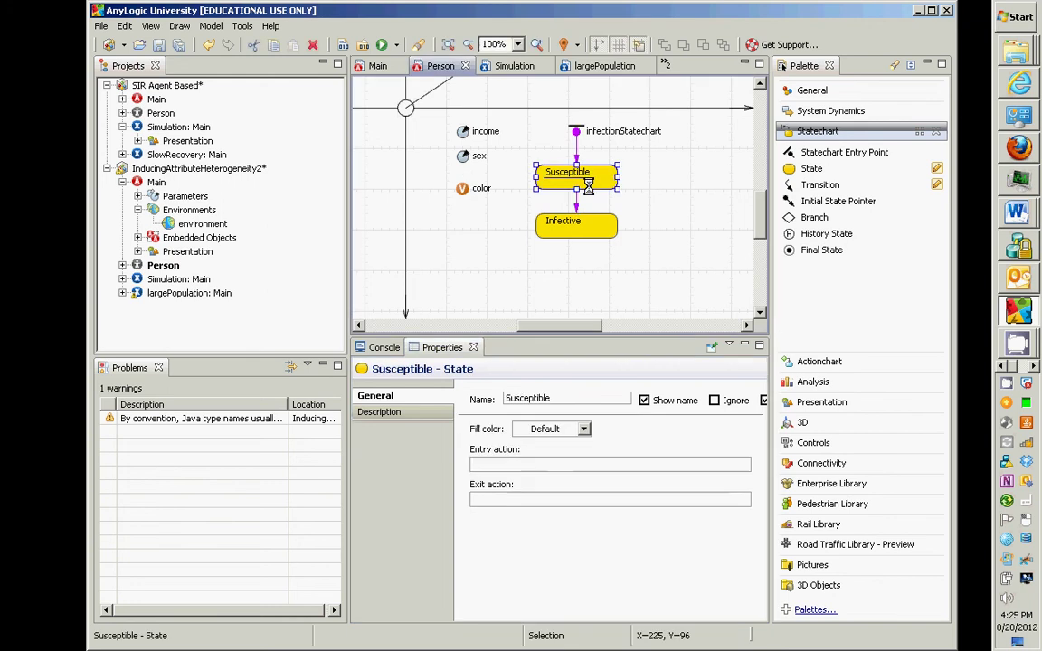
{"action": "left_click", "coordinate": [532, 463]}
{"action": "type", "text": "color=red"}
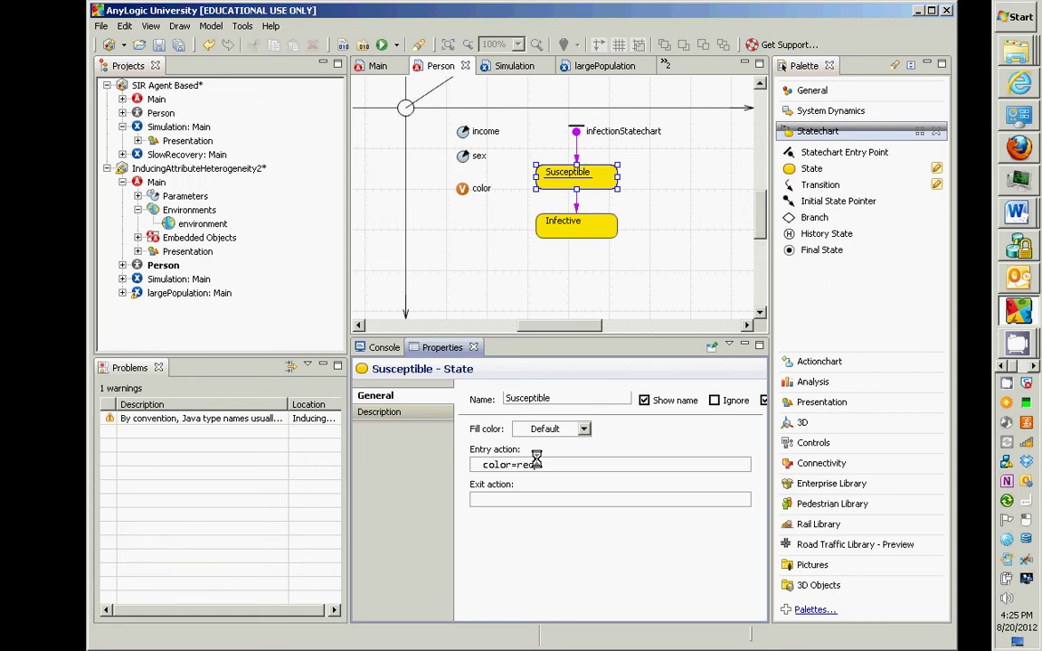
{"action": "key", "text": "BackSpace"}
{"action": "key", "text": "BackSpace"}
{"action": "key", "text": "BackSpace"}
{"action": "type", "text": "green"}
{"action": "key", "text": "ctrl+shift+Left"}
{"action": "key", "text": "ctrl+shift+Left"}
{"action": "key", "text": "ctrl+shift+Left"}
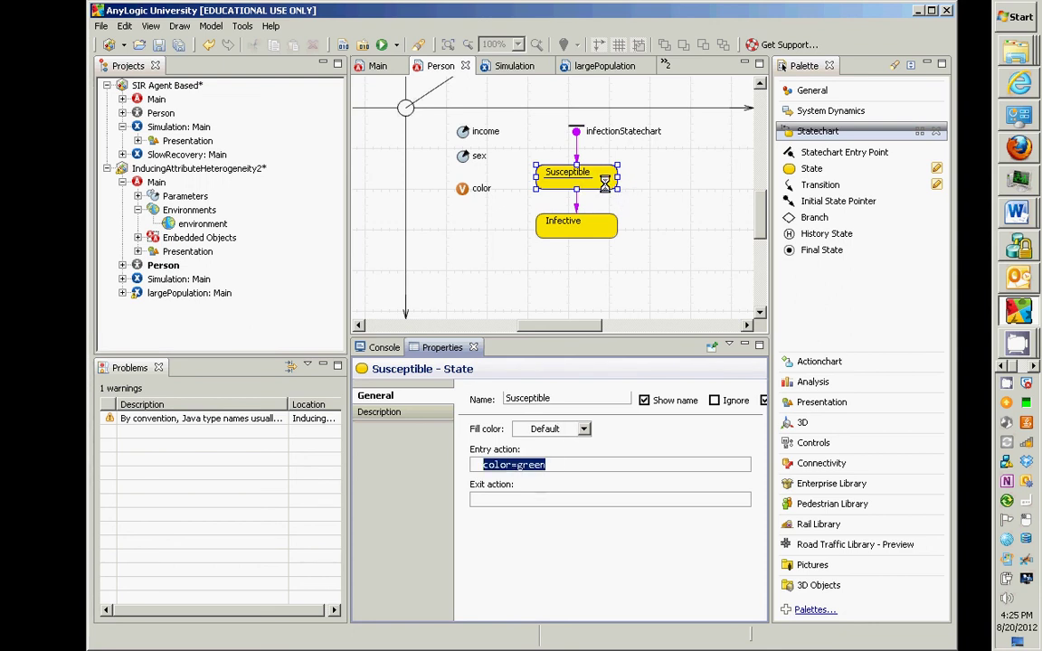
{"action": "key", "text": "ctrl+shift+Right"}
{"action": "key", "text": "ctrl+shift+Left"}
{"action": "key", "text": "super"}
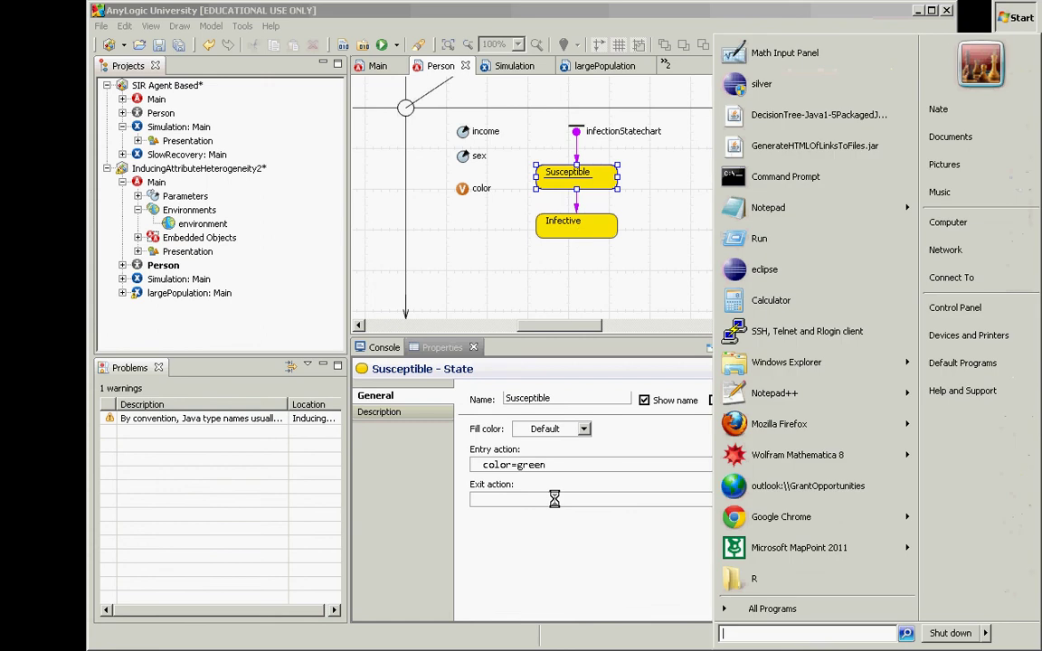
{"action": "left_click", "coordinate": [563, 464]}
{"action": "left_click_drag", "start_coordinate": [562, 464], "coordinate": [487, 431]}
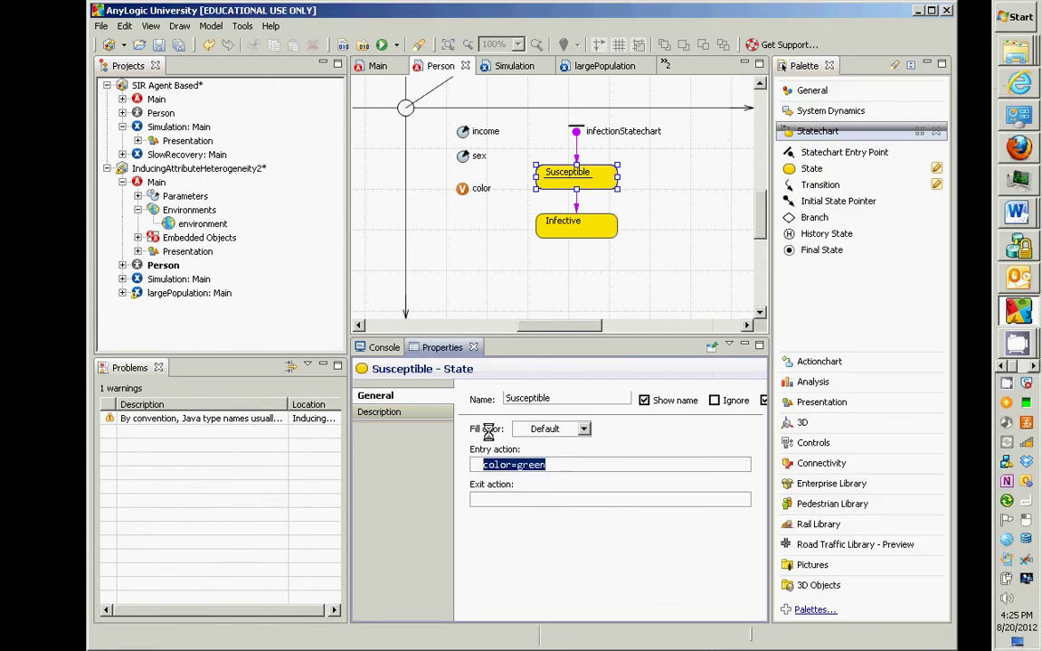
Give the Infective state the entry action color=red
{"action": "left_click", "coordinate": [552, 225]}
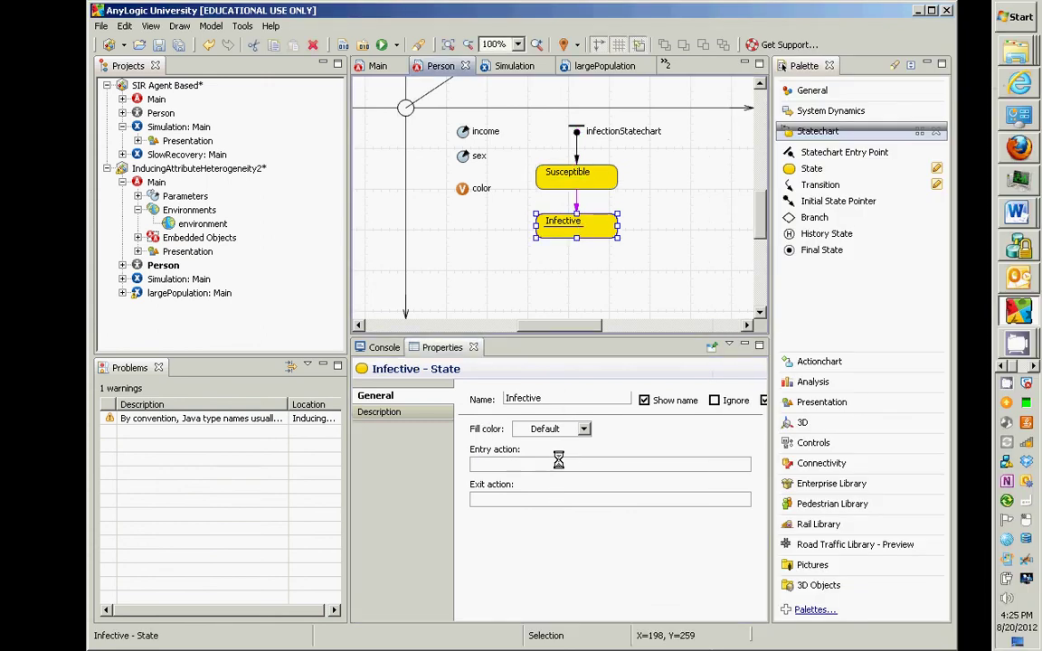
{"action": "left_click", "coordinate": [558, 464]}
{"action": "type", "text": "color"}
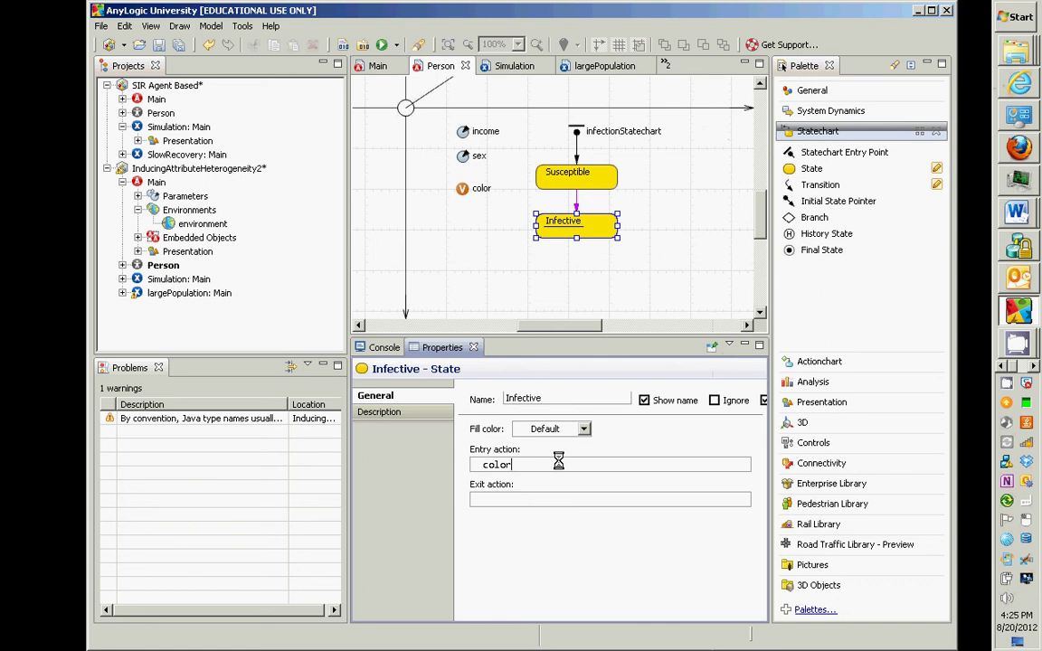
{"action": "type", "text": "=red"}
Set the oval's dynamic Line color to color and its Line width to 10
{"action": "left_click", "coordinate": [403, 110]}
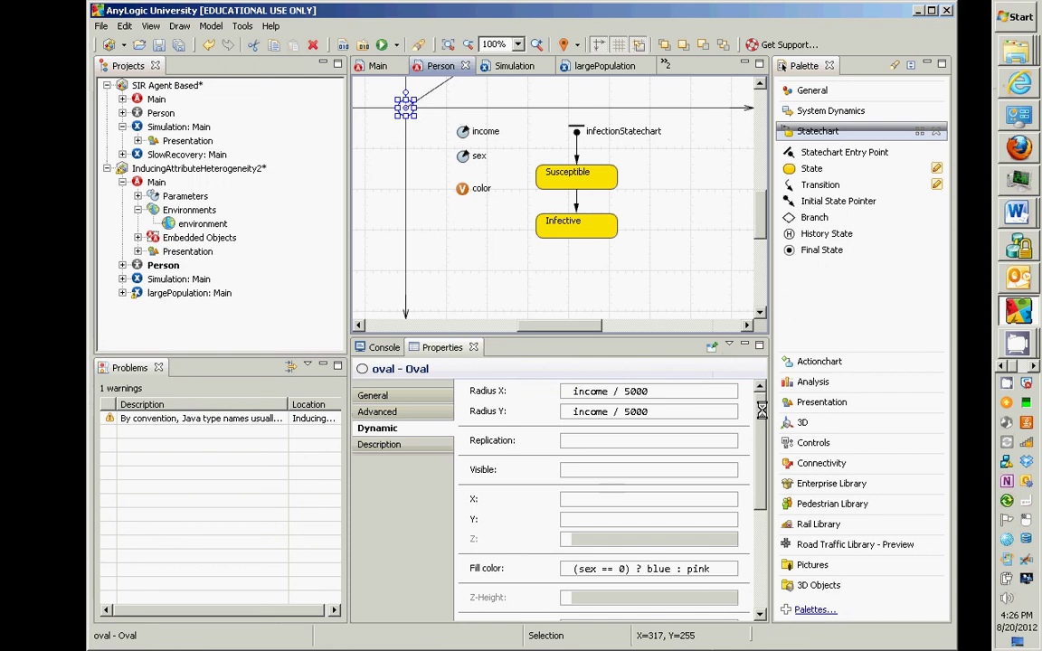
{"action": "left_click_drag", "start_coordinate": [761, 410], "coordinate": [740, 514]}
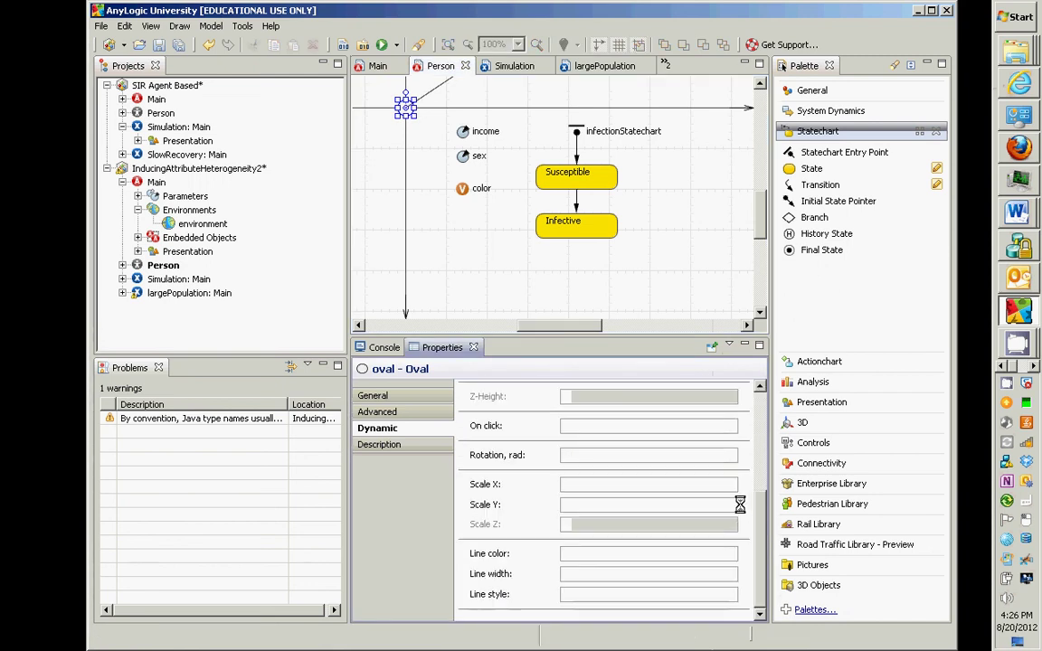
{"action": "scroll", "coordinate": [740, 502], "scroll_direction": "up", "scroll_amount": 5}
{"action": "scroll", "coordinate": [732, 390], "scroll_direction": "down", "scroll_amount": 5}
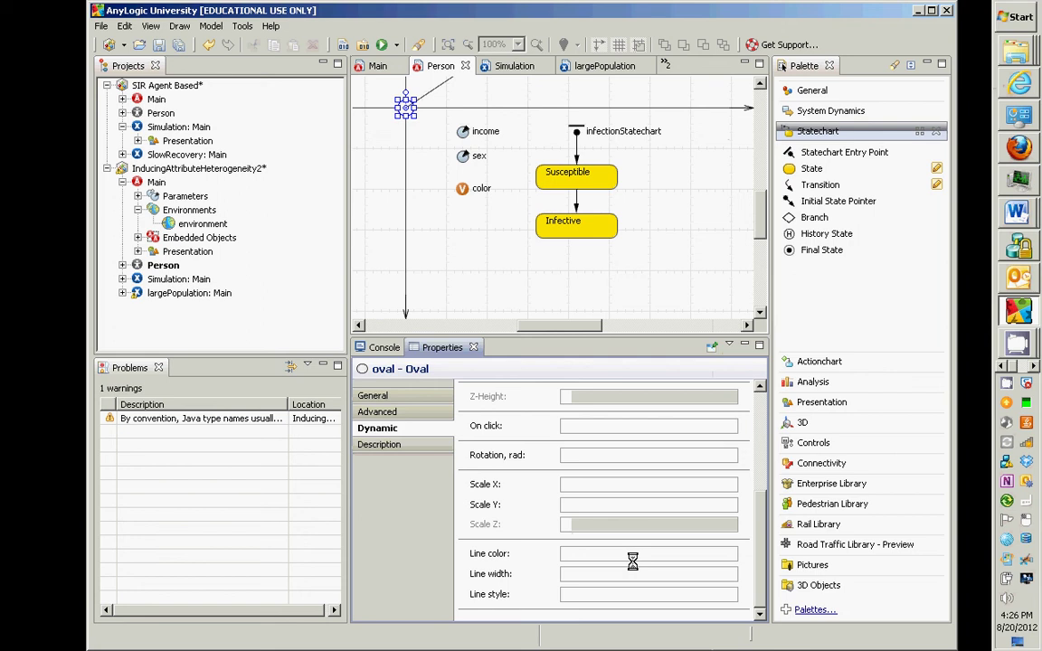
{"action": "left_click", "coordinate": [632, 559]}
{"action": "type", "text": "color"}
{"action": "left_click", "coordinate": [600, 575]}
{"action": "type", "text": "10"}
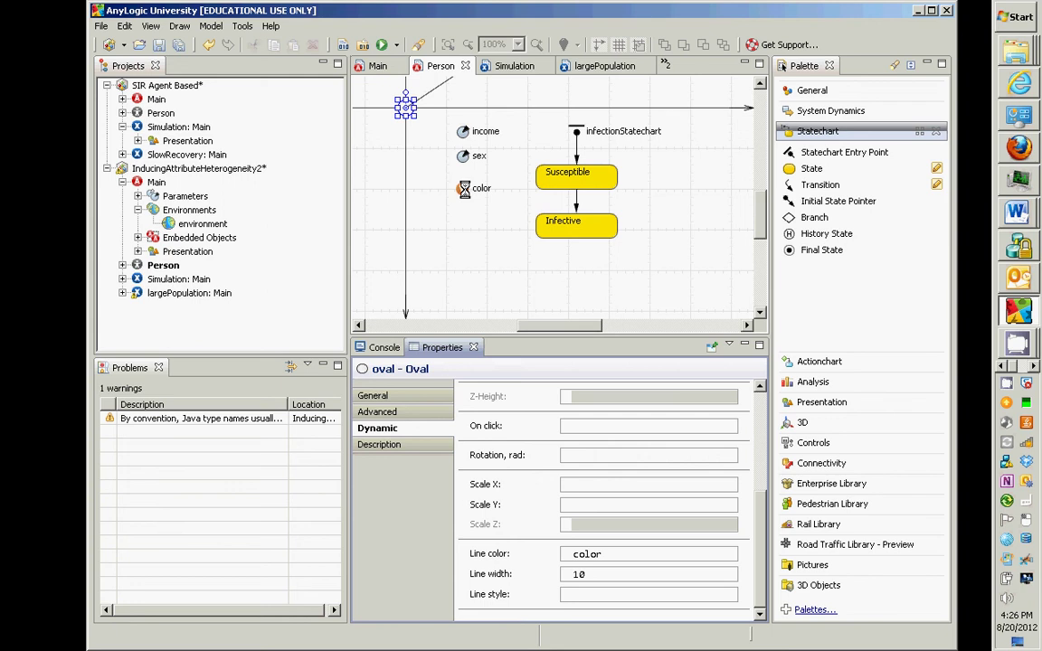
{"action": "left_click", "coordinate": [464, 189]}
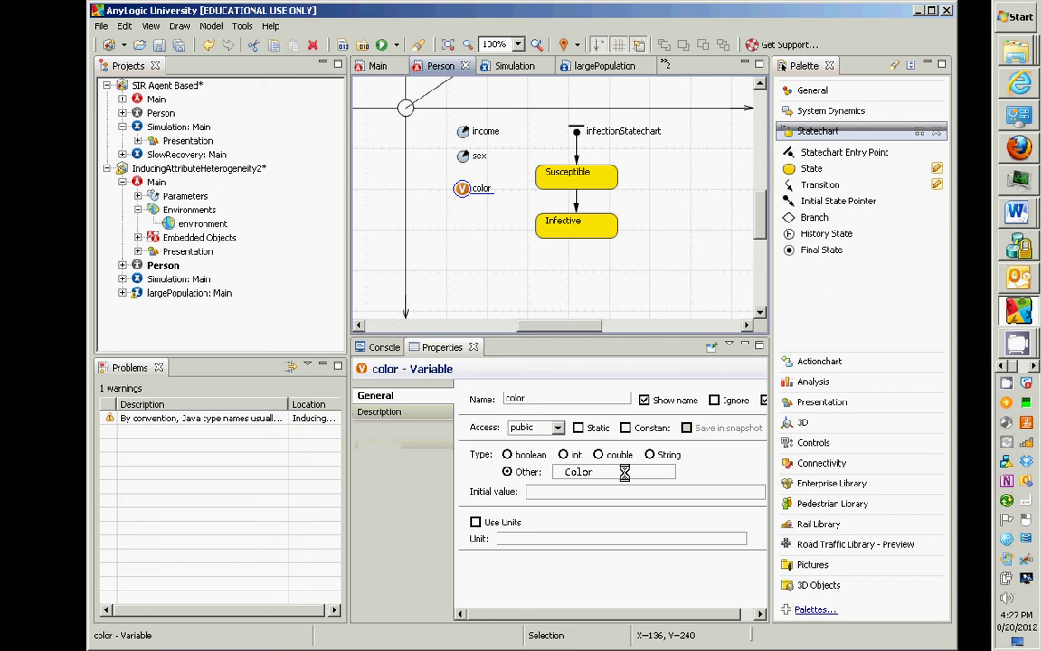
{"action": "left_click", "coordinate": [584, 472]}
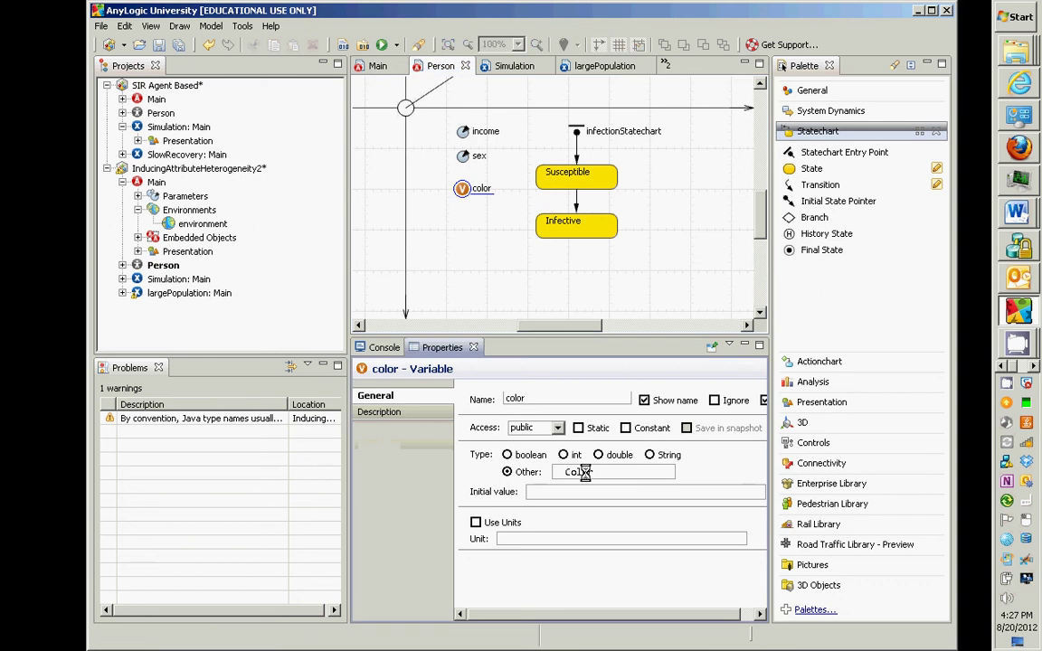
{"action": "left_click_drag", "start_coordinate": [585, 472], "coordinate": [561, 474]}
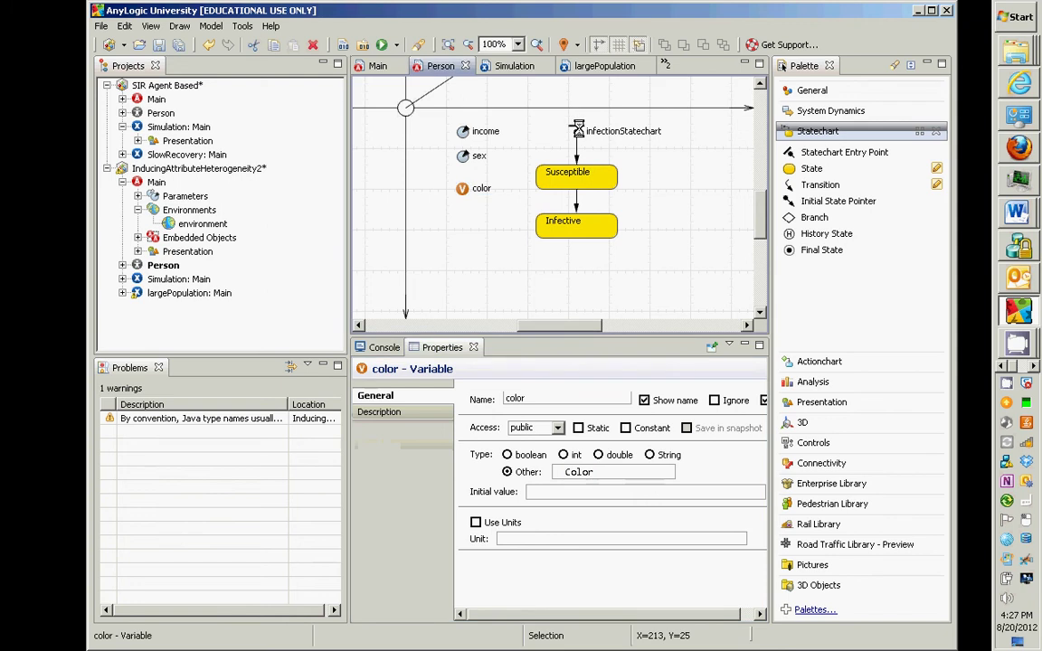
{"action": "left_click", "coordinate": [599, 181]}
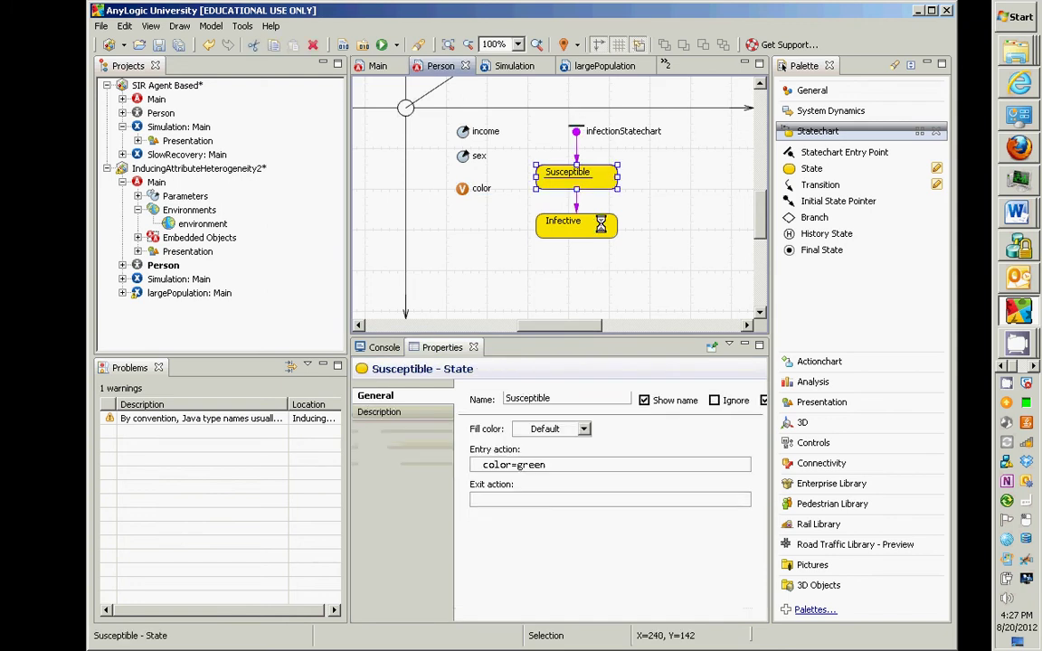
{"action": "left_click", "coordinate": [601, 225]}
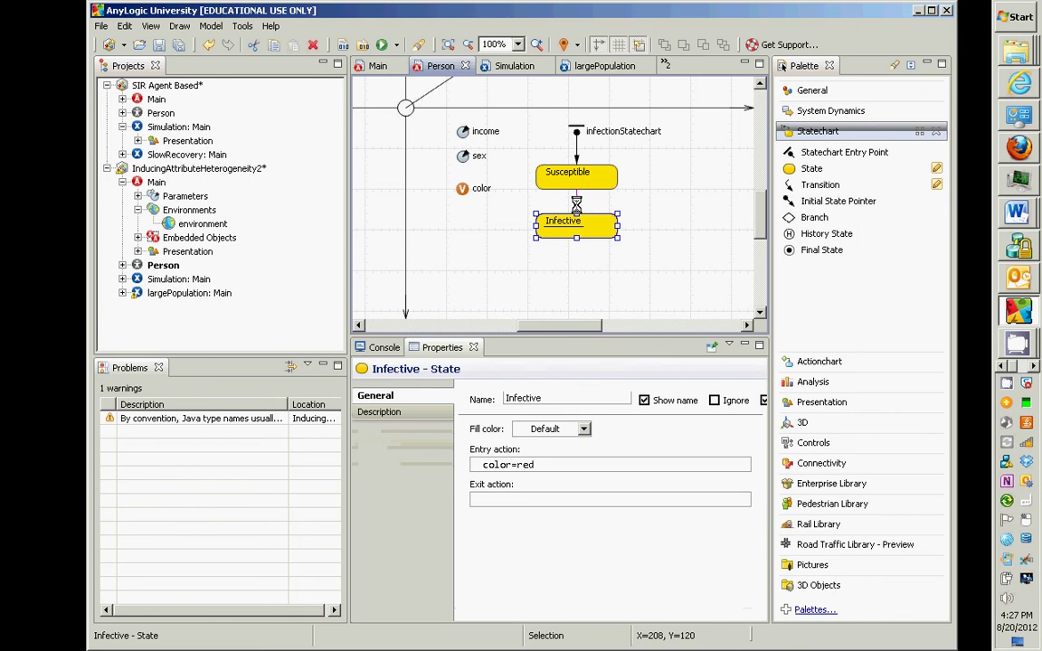
{"action": "left_click", "coordinate": [576, 204]}
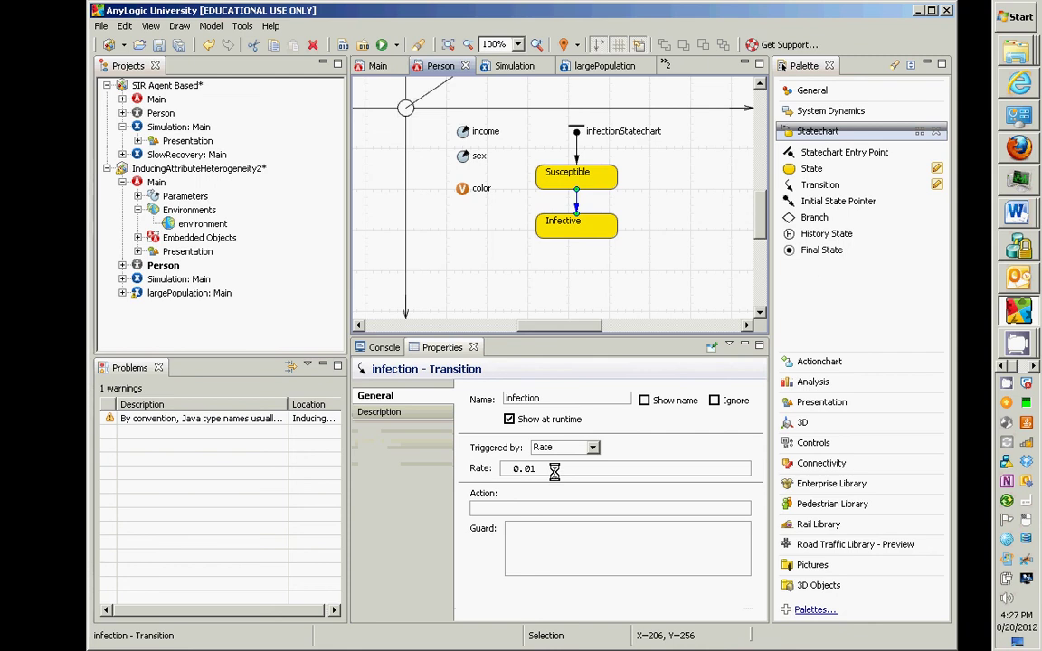
{"action": "left_click", "coordinate": [556, 177]}
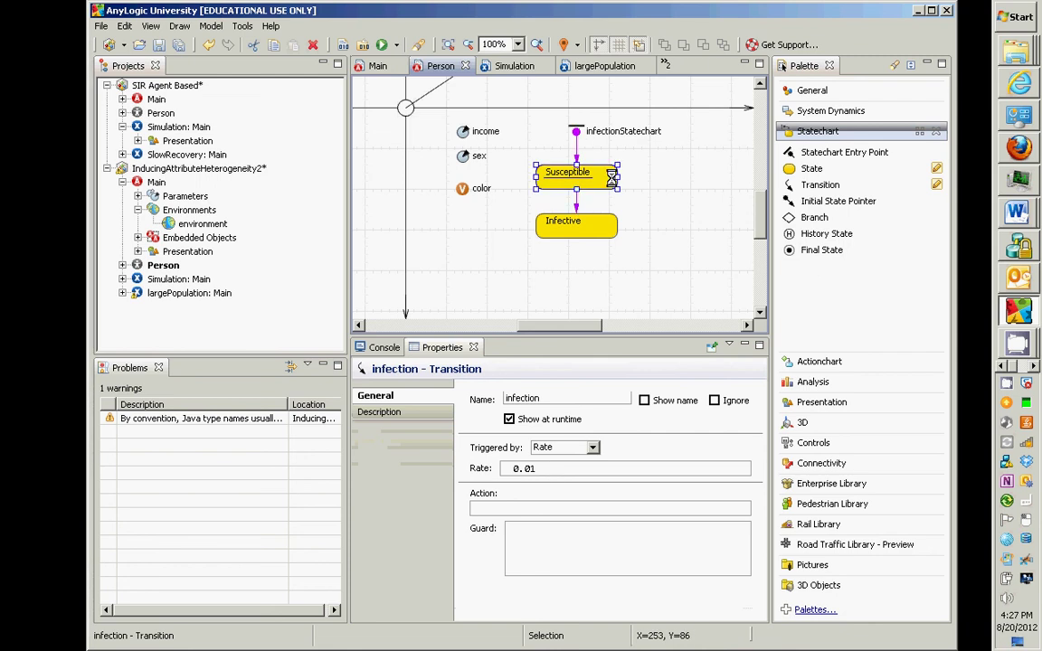
{"action": "left_click_drag", "start_coordinate": [569, 461], "coordinate": [457, 459]}
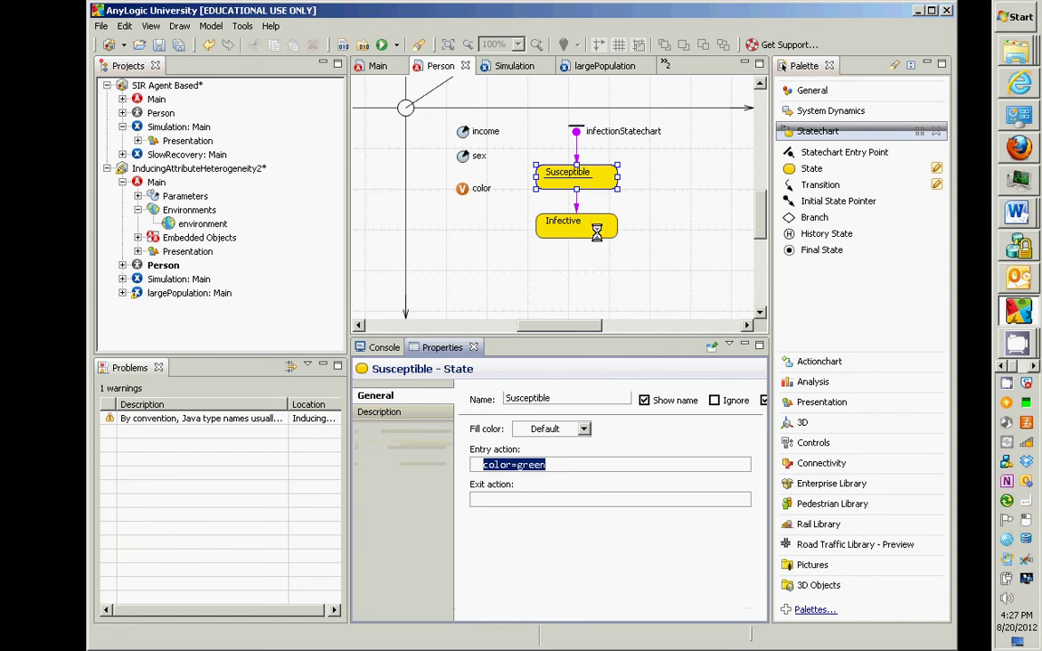
{"action": "left_click", "coordinate": [553, 224]}
{"action": "left_click_drag", "start_coordinate": [533, 465], "coordinate": [524, 390]}
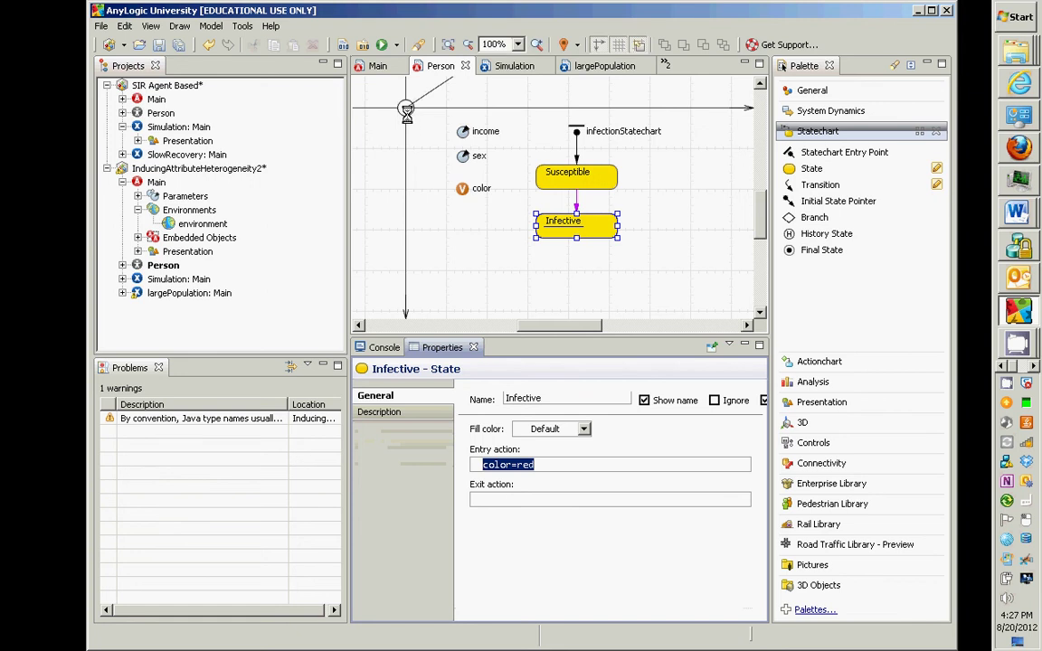
{"action": "left_click", "coordinate": [407, 108]}
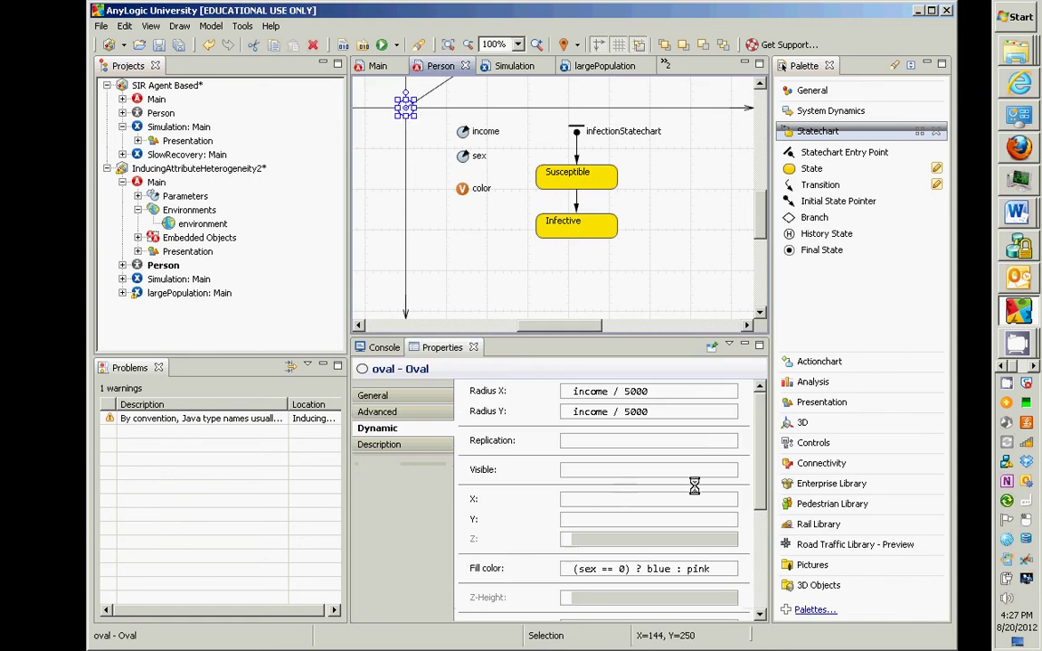
{"action": "scroll", "coordinate": [669, 431], "scroll_direction": "down", "scroll_amount": 5}
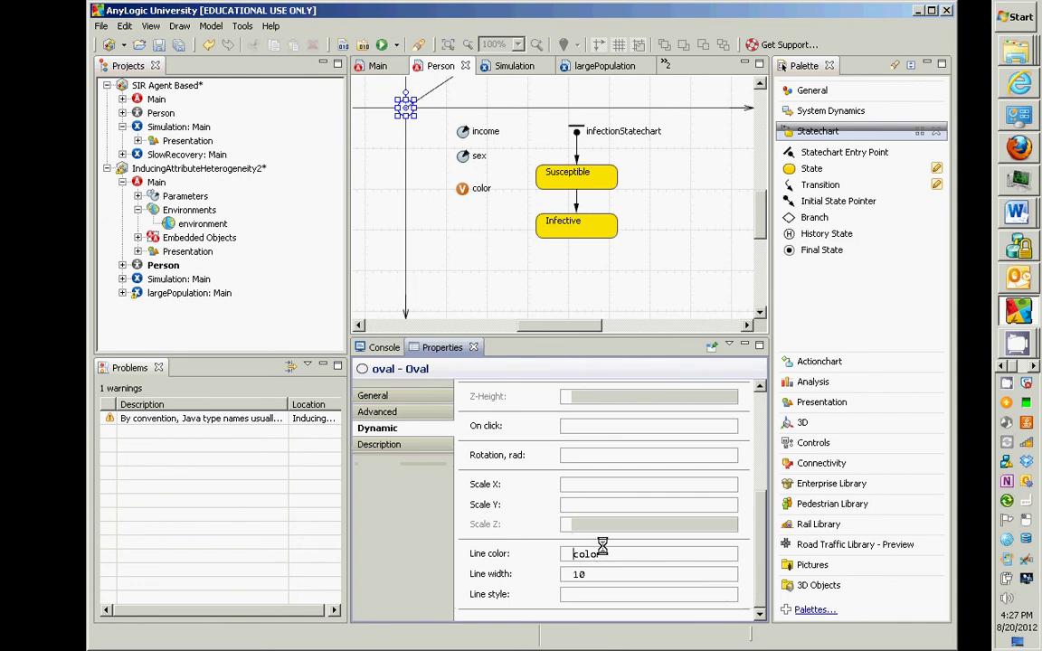
{"action": "left_click_drag", "start_coordinate": [608, 555], "coordinate": [517, 547]}
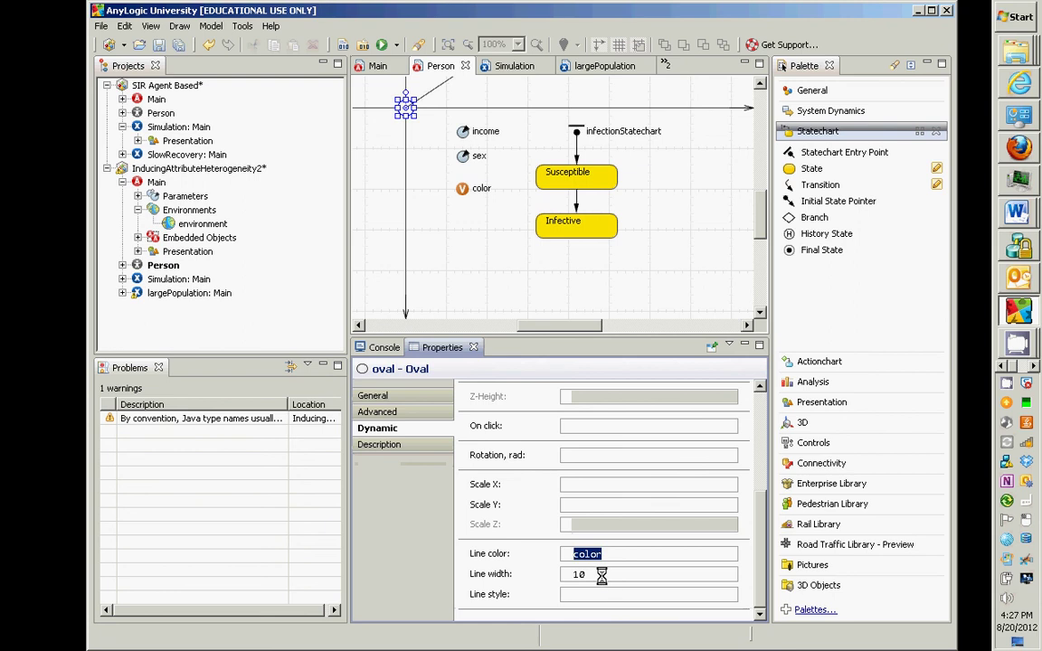
{"action": "left_click_drag", "start_coordinate": [577, 574], "coordinate": [555, 569]}
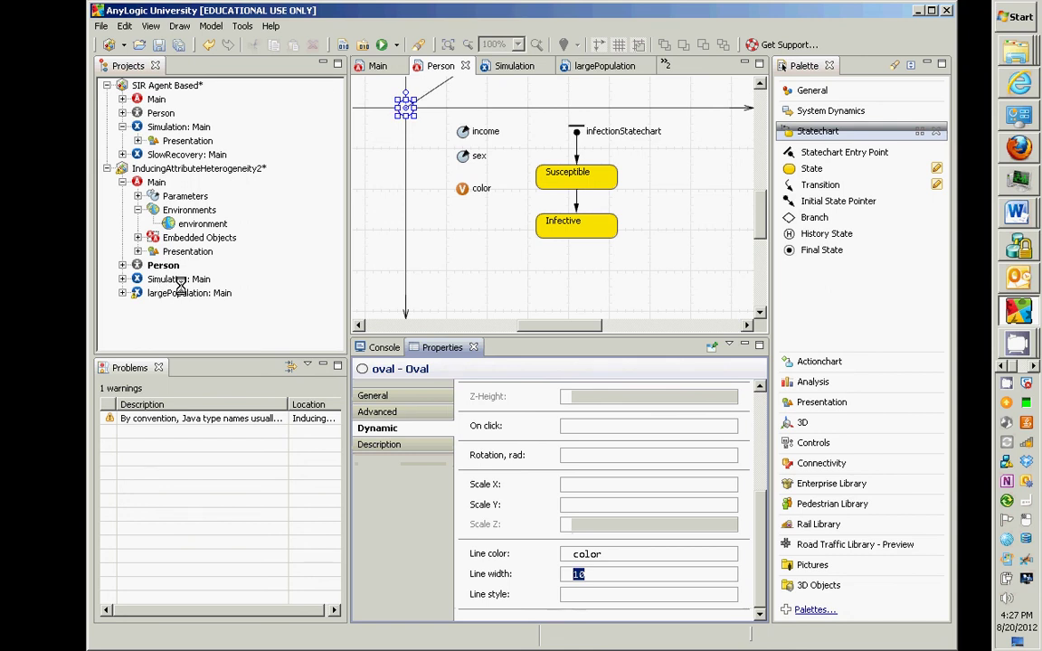
{"action": "left_click", "coordinate": [574, 195]}
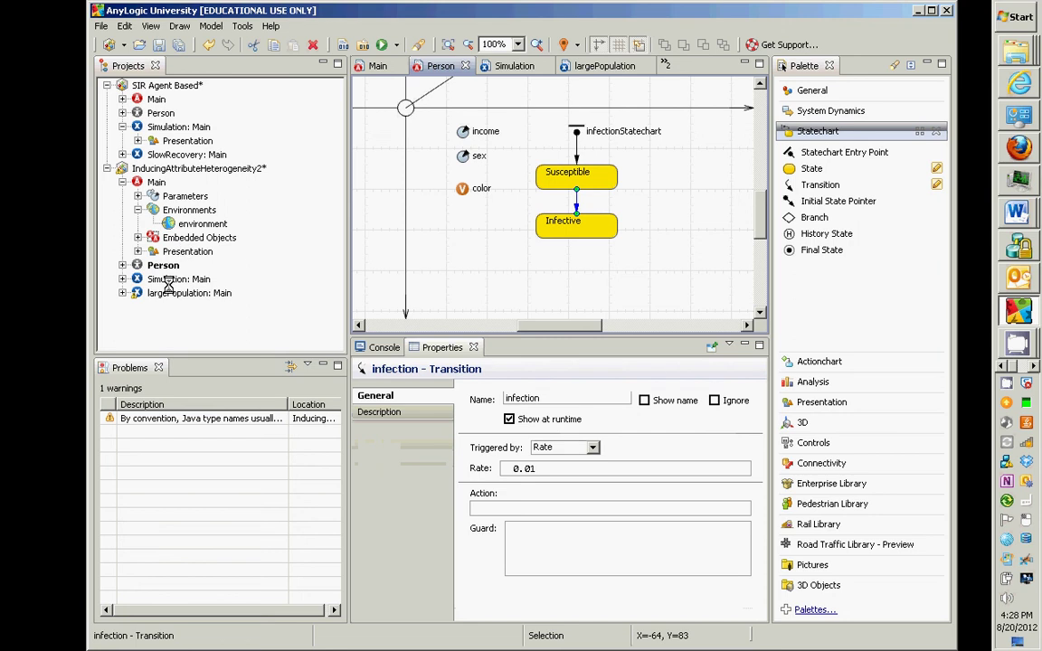
{"action": "right_click", "coordinate": [168, 280]}
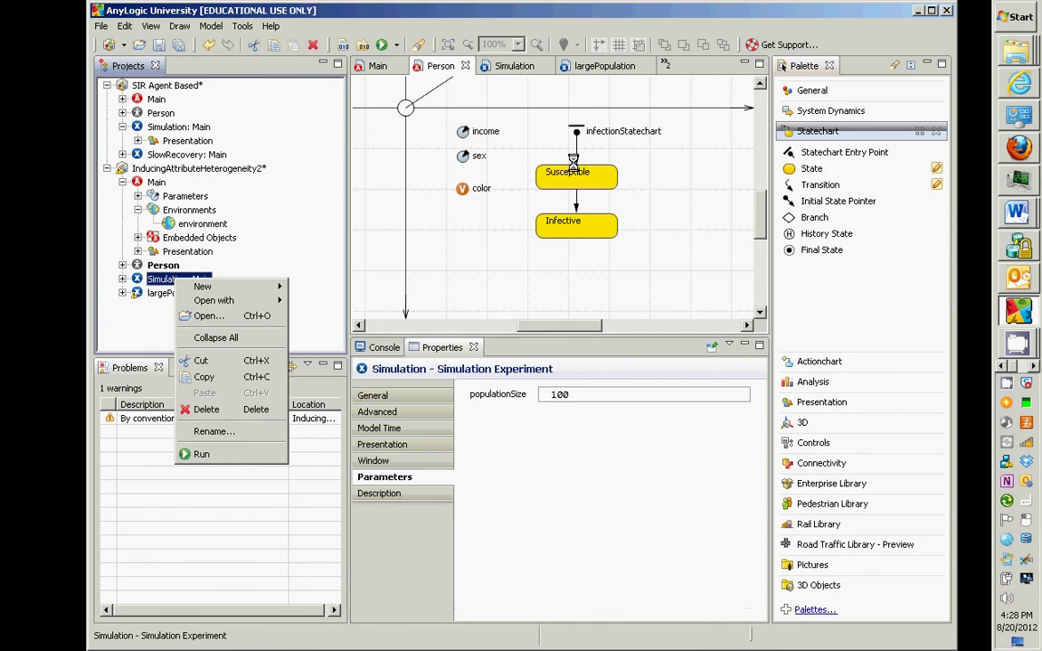
{"action": "left_click", "coordinate": [477, 188]}
{"action": "left_click_drag", "start_coordinate": [593, 472], "coordinate": [566, 472]}
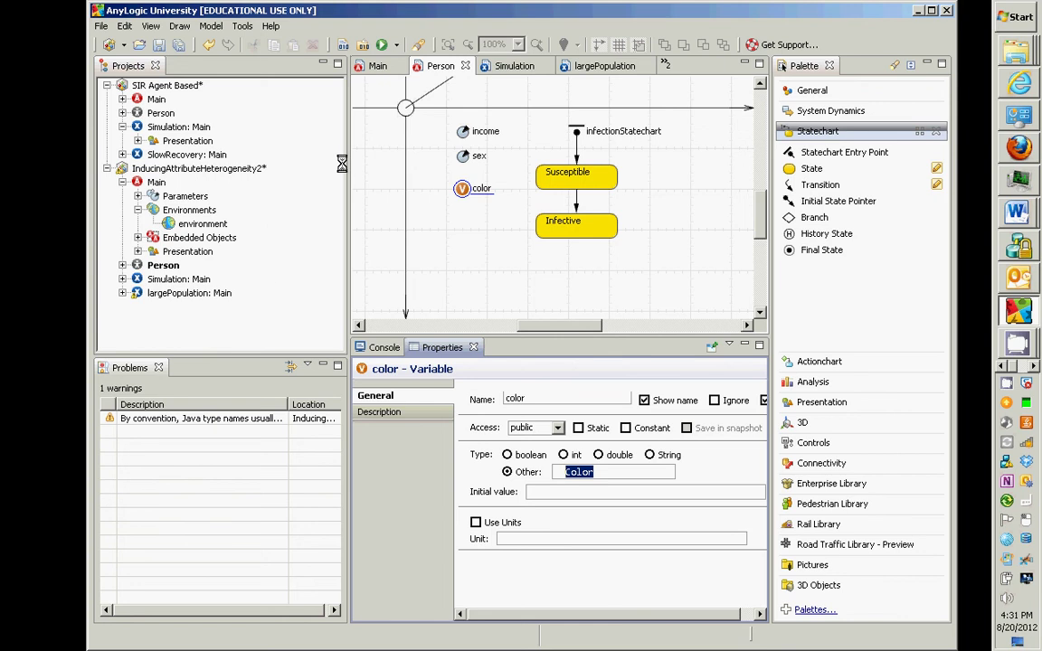
Review the oval's color Line color expression, then bring up the Simulation: Main experiment's options
{"action": "left_click", "coordinate": [404, 116]}
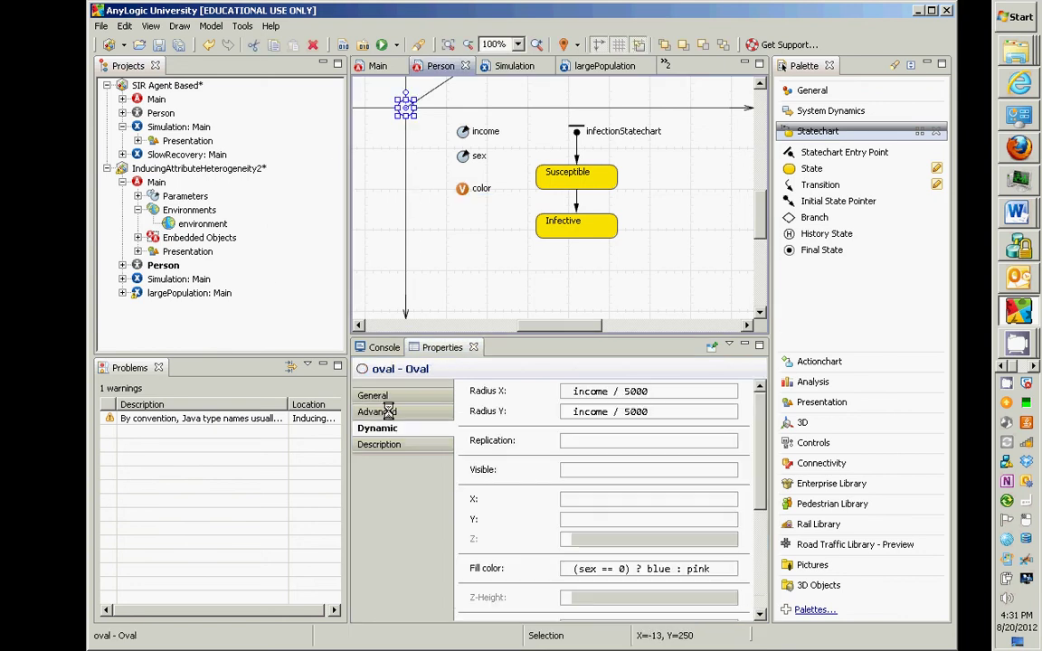
{"action": "scroll", "coordinate": [753, 486], "scroll_direction": "down", "scroll_amount": 5}
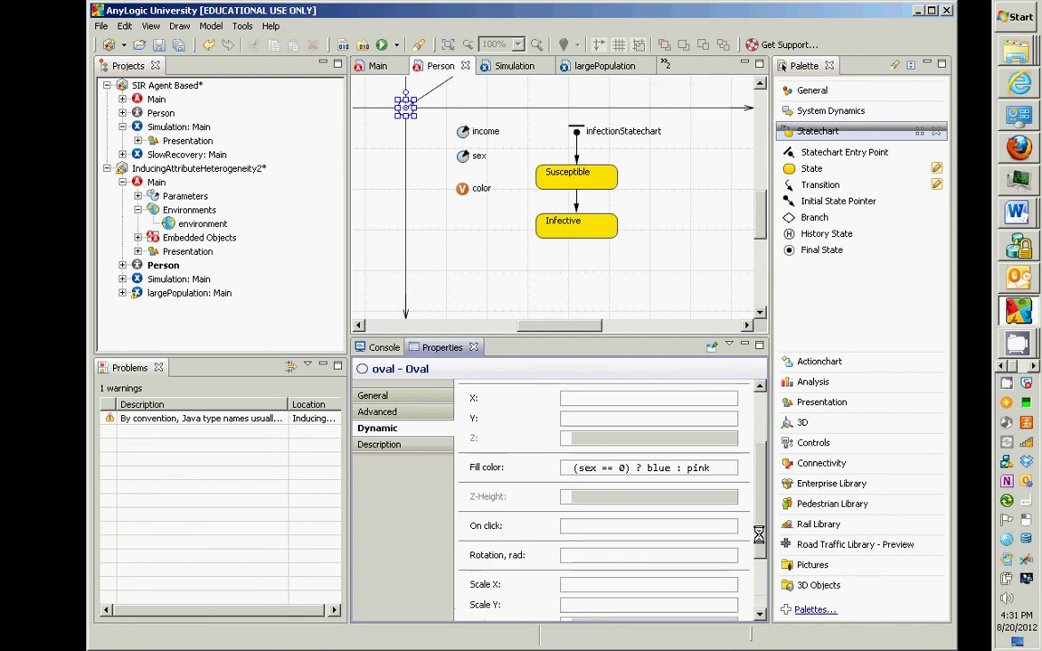
{"action": "scroll", "coordinate": [647, 597], "scroll_direction": "down", "scroll_amount": 1}
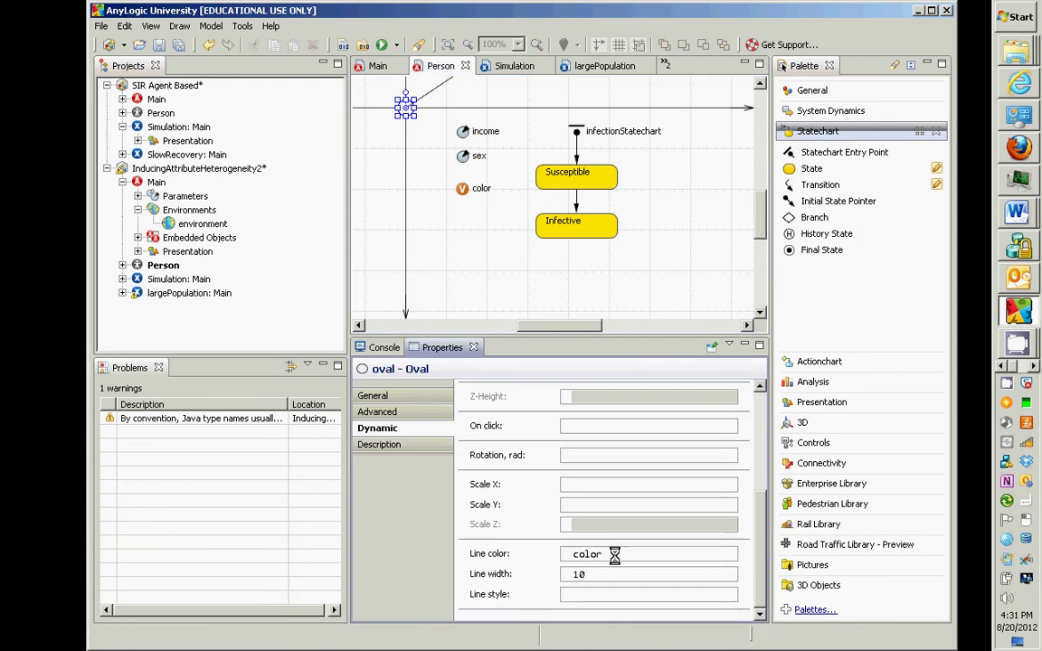
{"action": "double_click", "coordinate": [614, 555]}
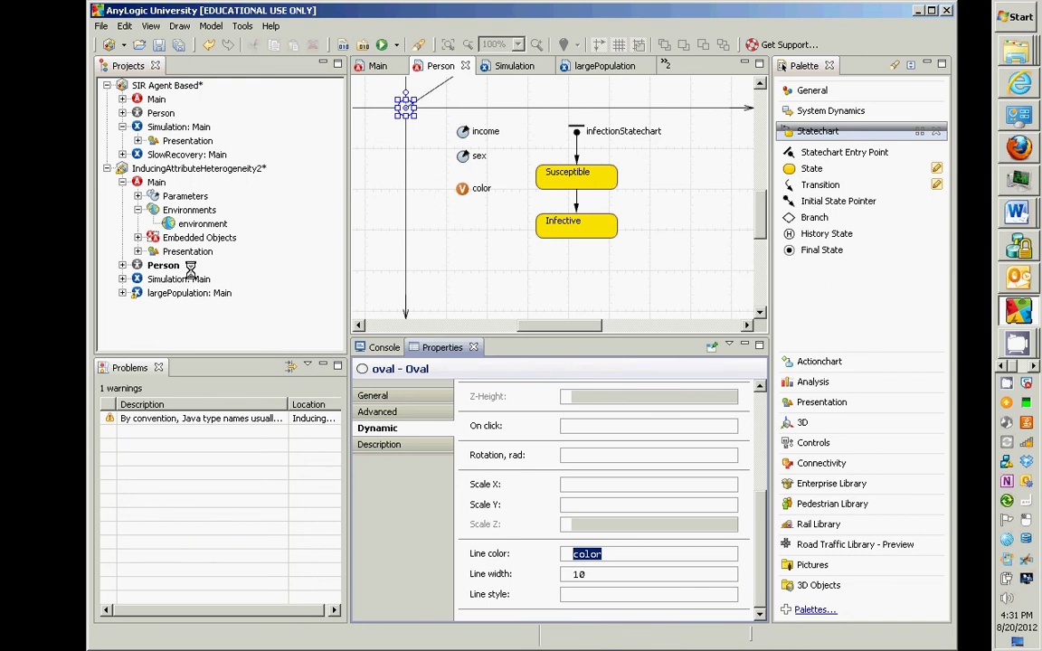
{"action": "left_click", "coordinate": [617, 553]}
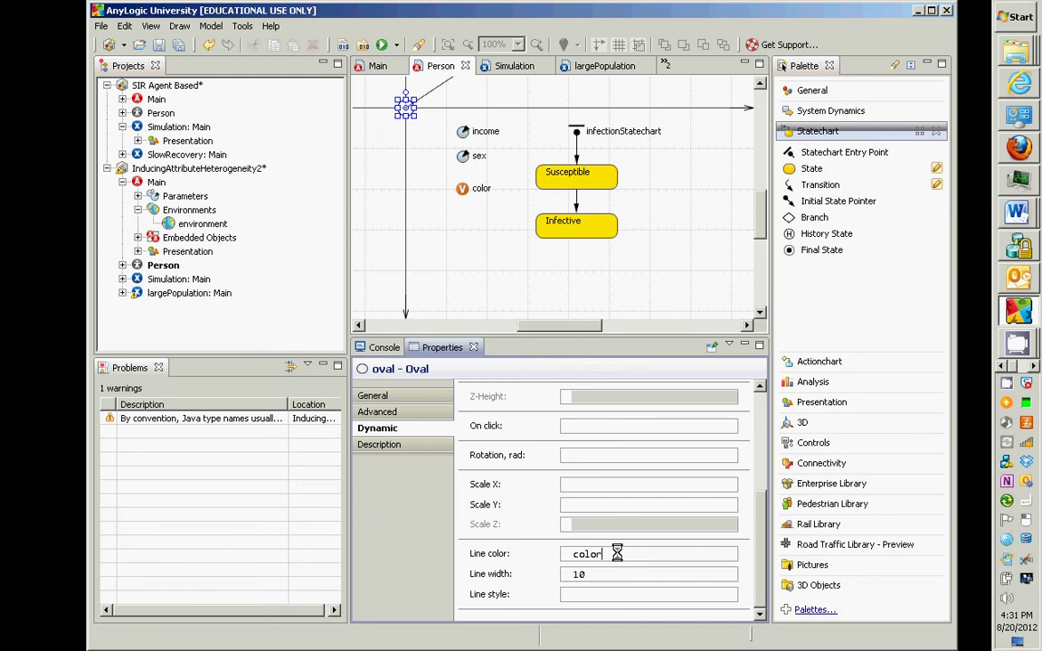
{"action": "double_click", "coordinate": [604, 553]}
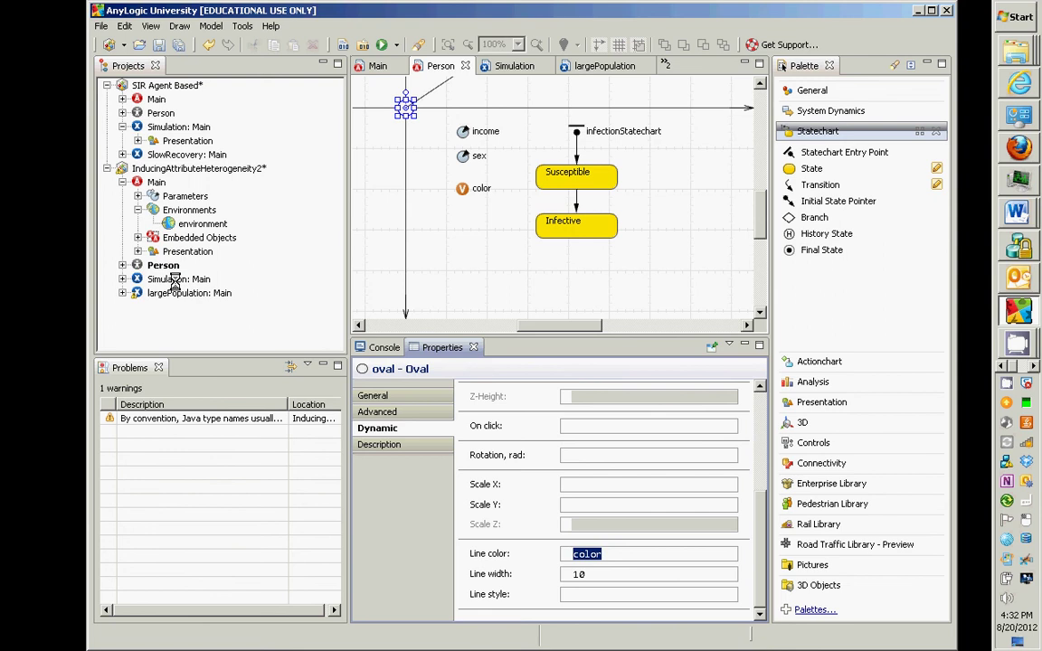
{"action": "right_click", "coordinate": [175, 282]}
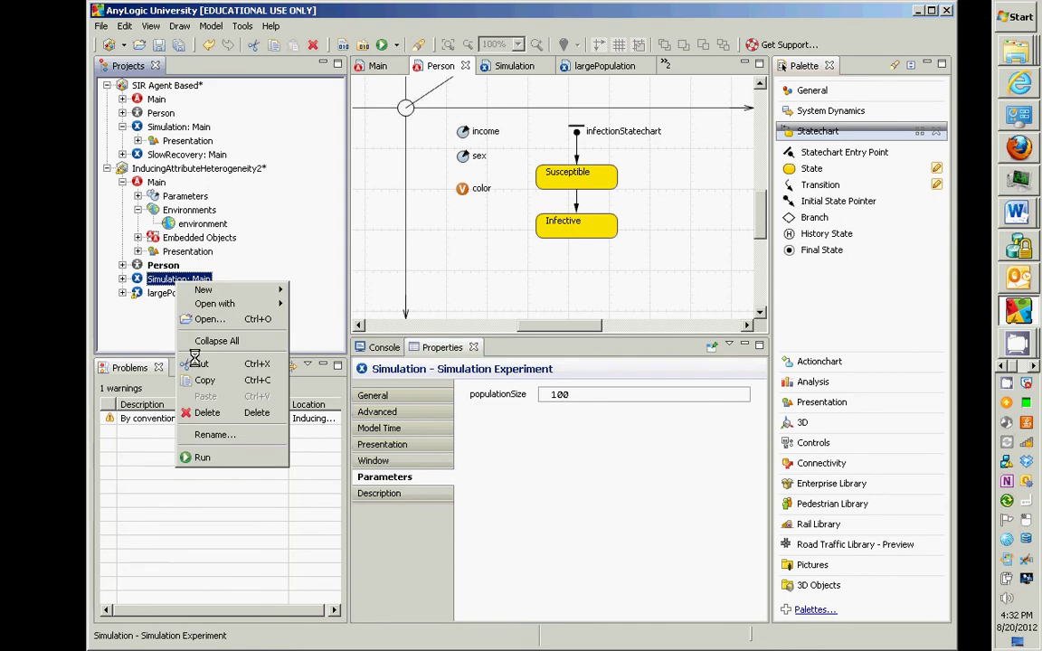
Run the Simulation experiment in Main view at x10 speed and open the view list
{"action": "left_click", "coordinate": [221, 456]}
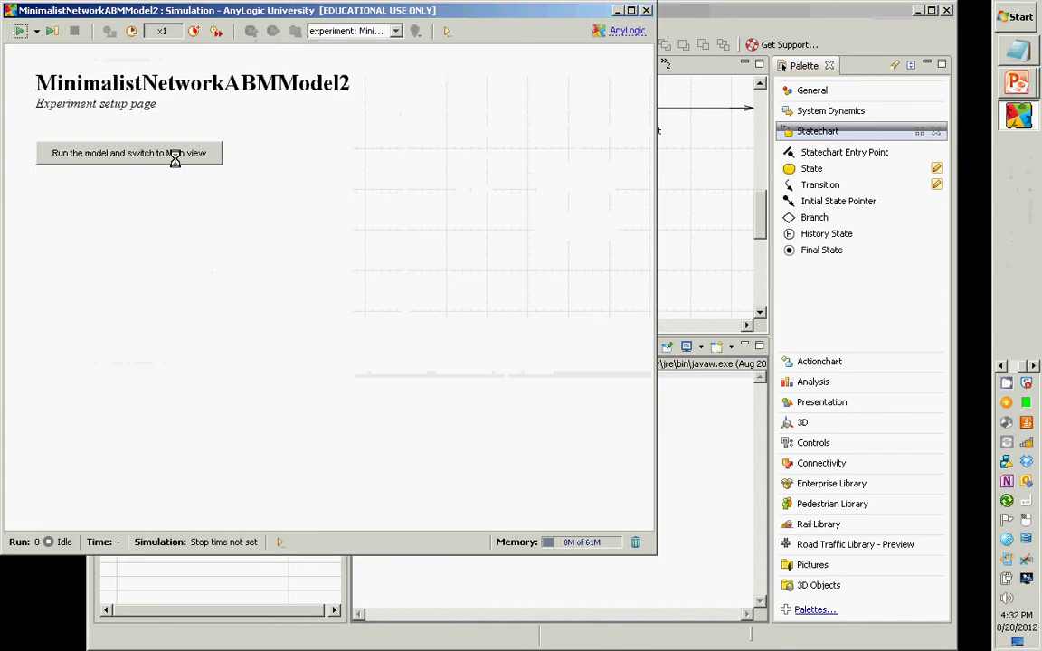
{"action": "left_click", "coordinate": [175, 154]}
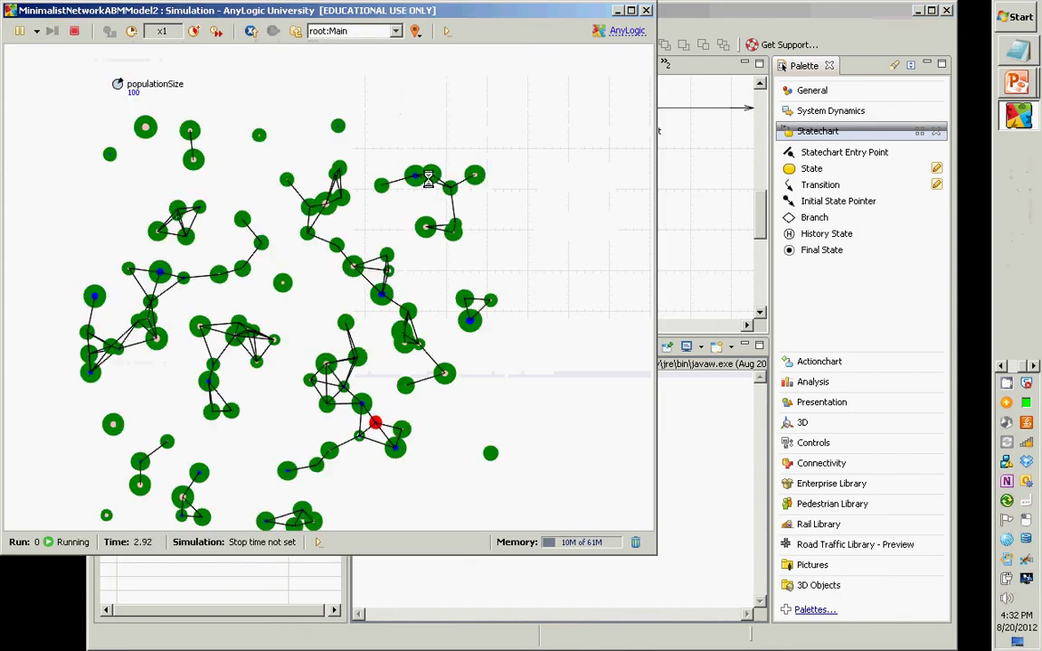
{"action": "left_click", "coordinate": [194, 31]}
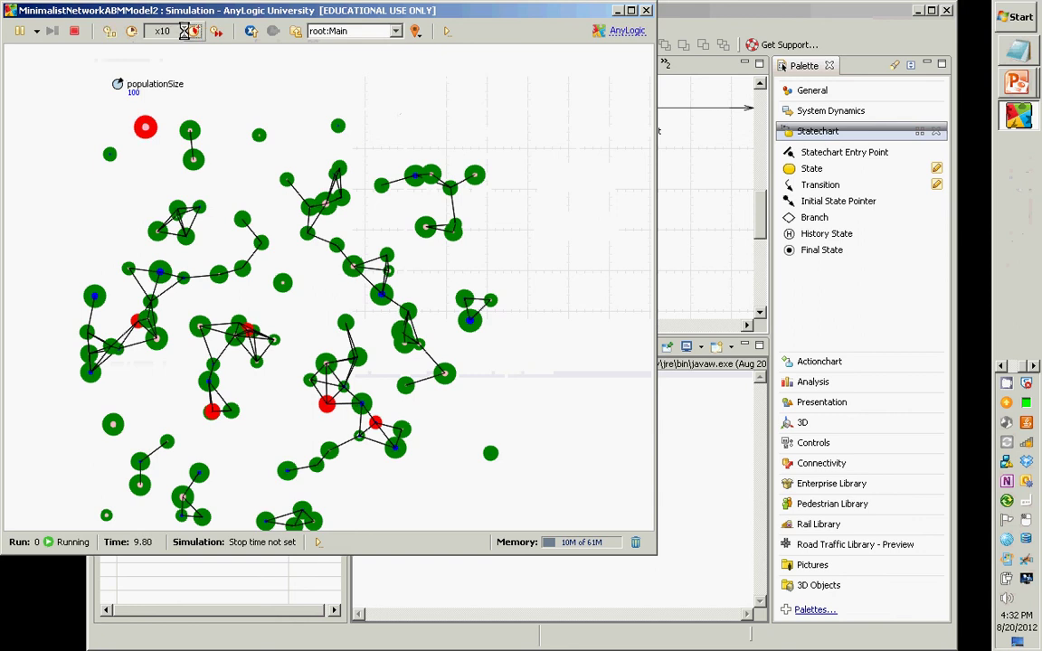
{"action": "left_click", "coordinate": [194, 30]}
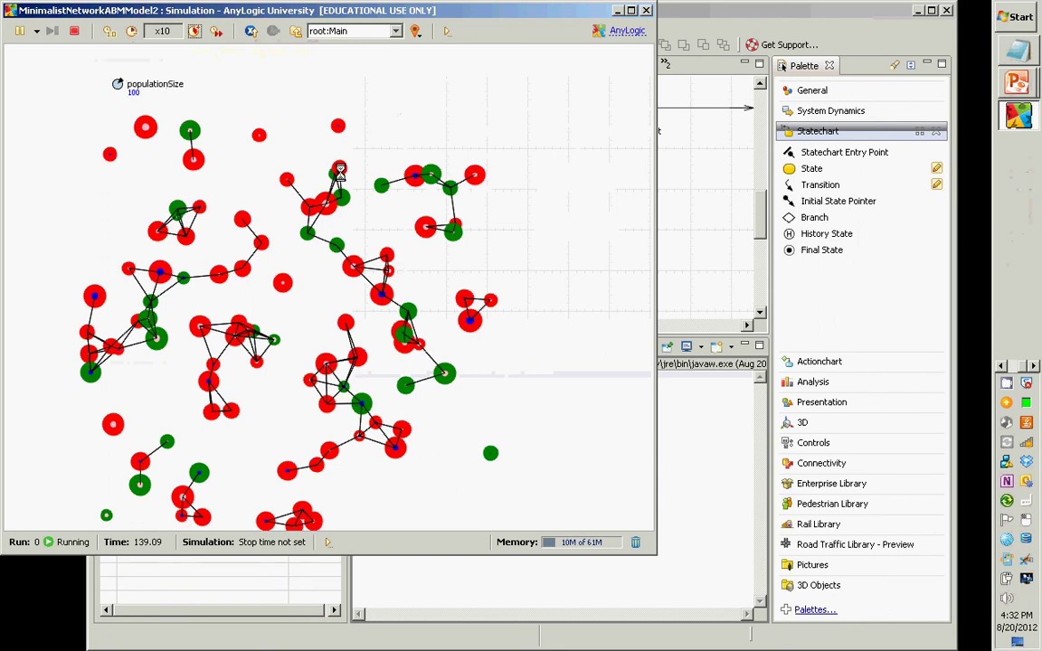
{"action": "left_click", "coordinate": [396, 32]}
{"action": "left_click", "coordinate": [379, 38]}
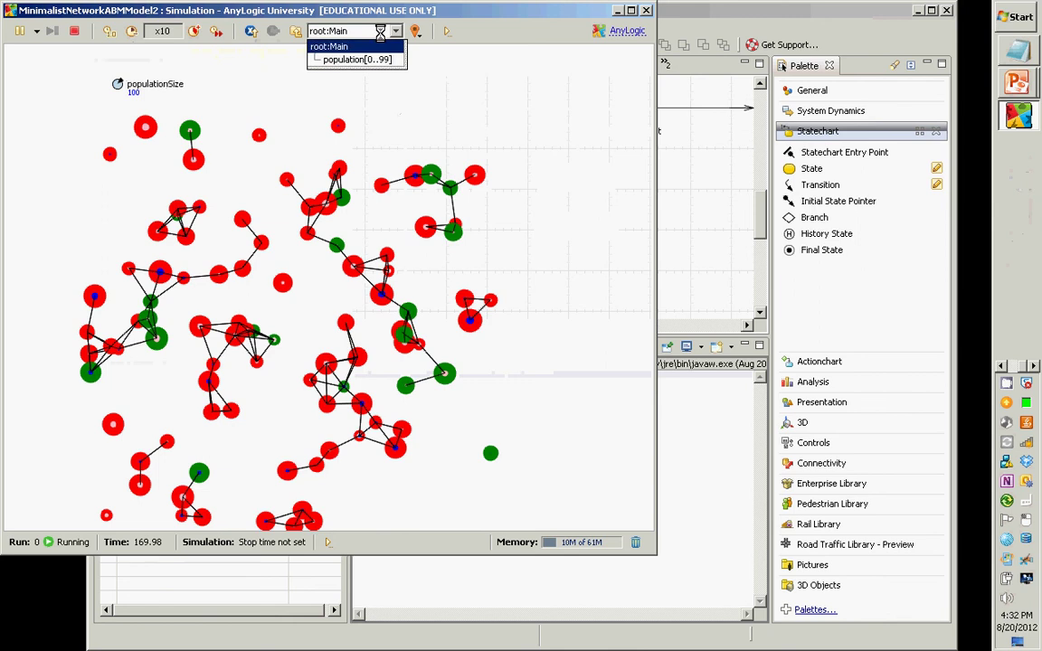
Inspect agent 5's statechart, then return to the whole network view
{"action": "left_click", "coordinate": [337, 61]}
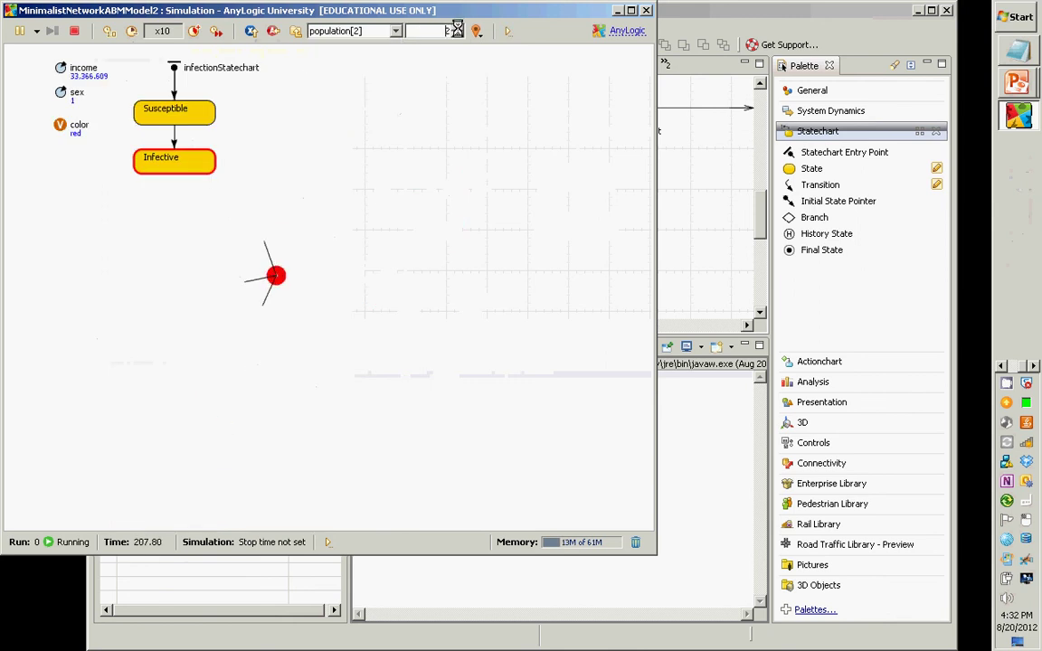
{"action": "type", "text": "5"}
{"action": "key", "text": "Return"}
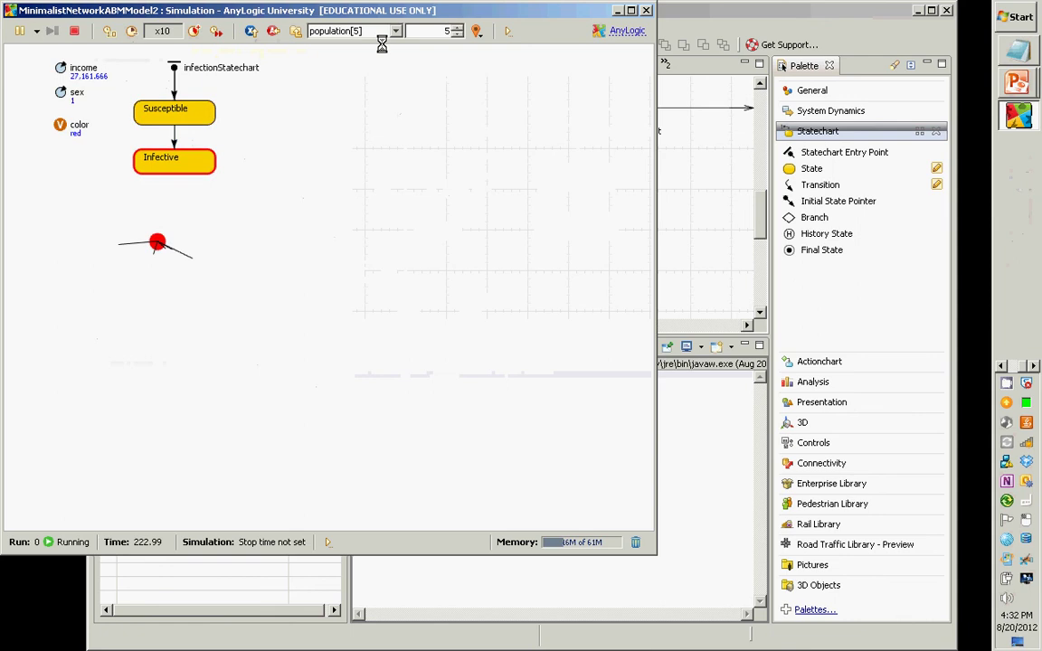
{"action": "left_click", "coordinate": [272, 31]}
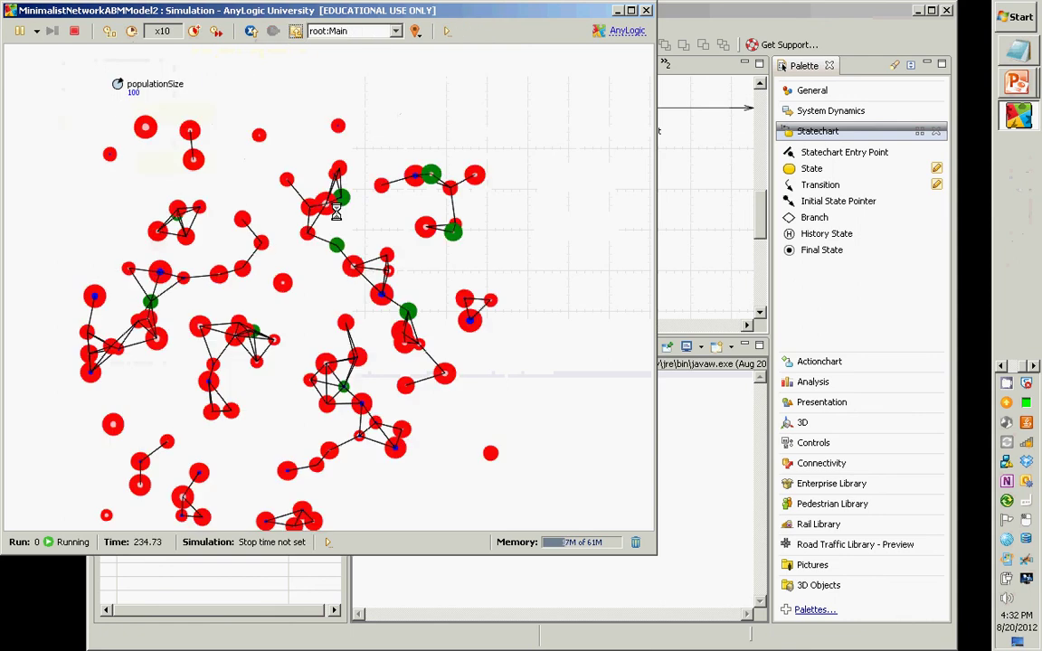
Speed the simulation to x500, then close the simulation window once all agents turn red
{"action": "left_click", "coordinate": [193, 31]}
{"action": "left_click", "coordinate": [193, 31]}
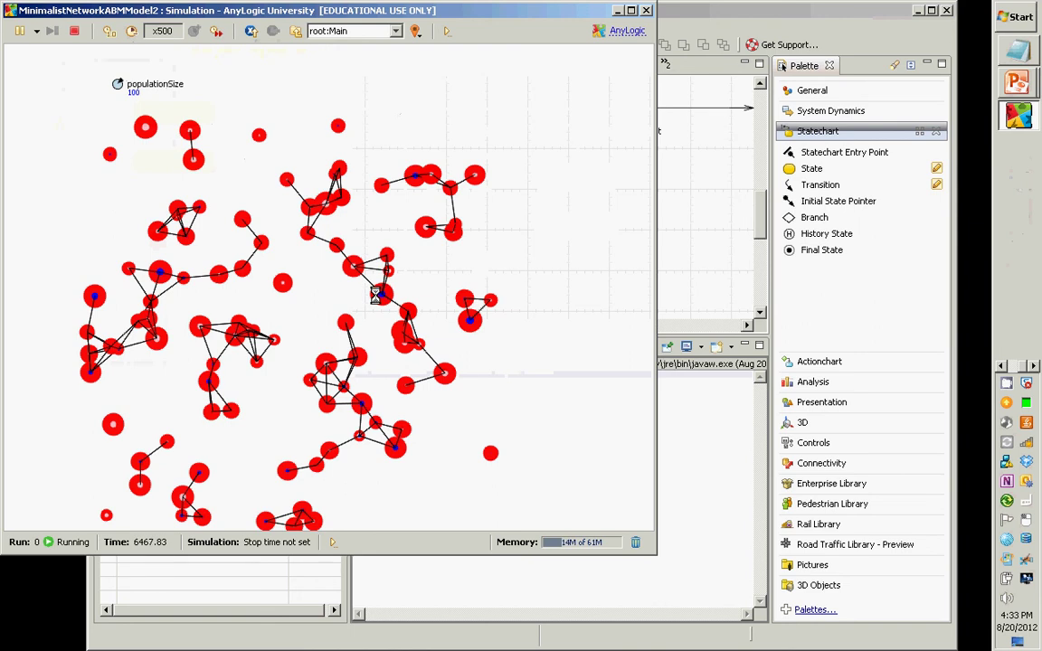
{"action": "right_click", "coordinate": [375, 295]}
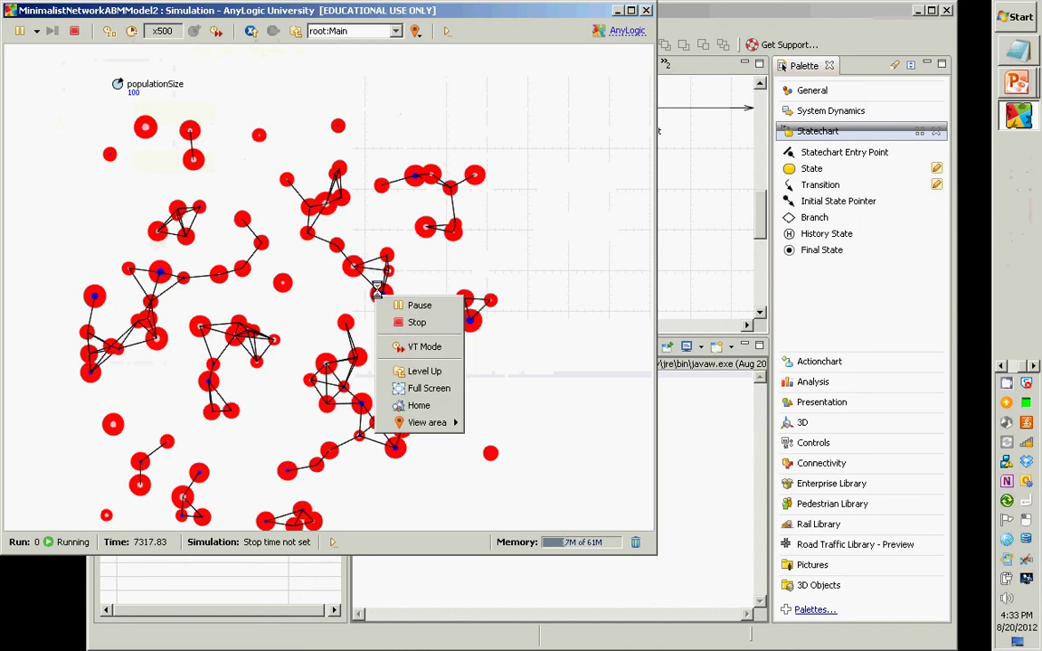
{"action": "left_click", "coordinate": [376, 293]}
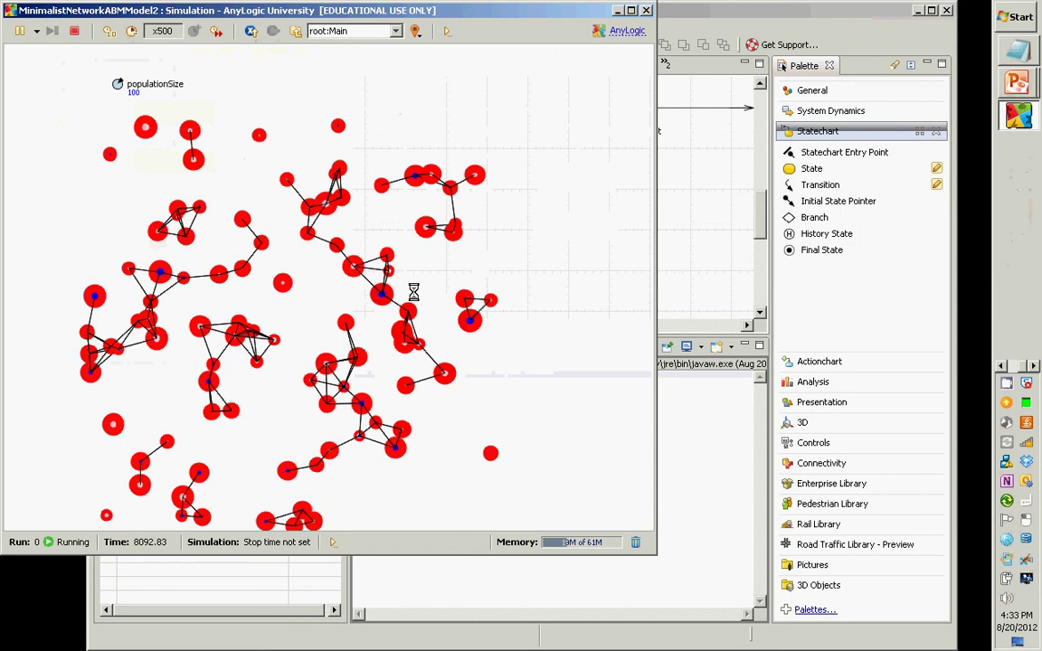
{"action": "key", "text": "alt+F4"}
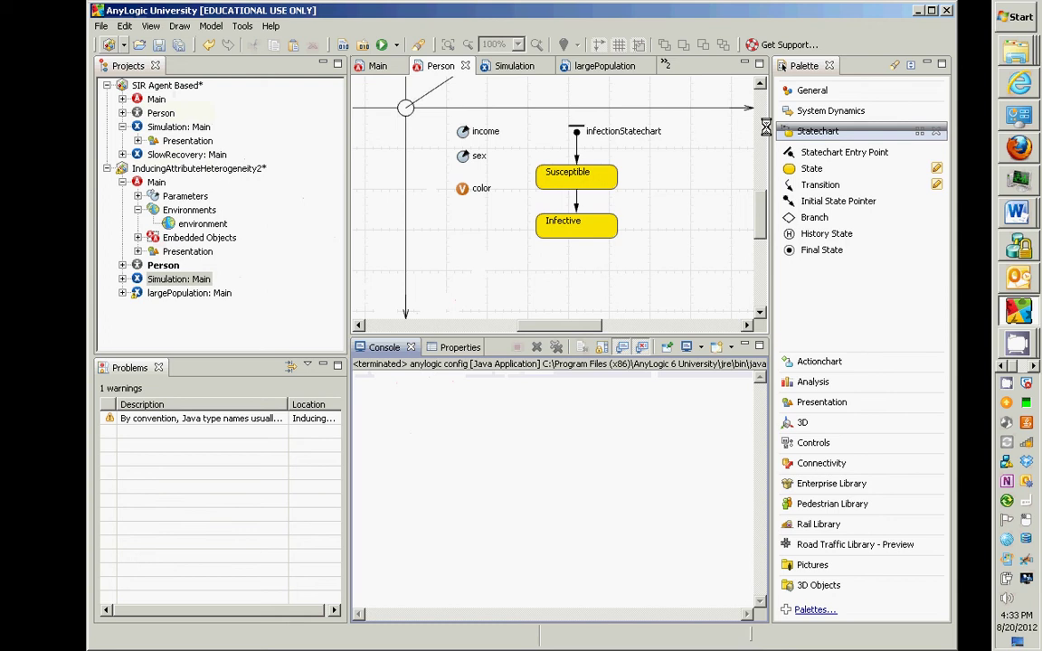
Add a System Dynamics stock named age below the Infective state
{"action": "left_click", "coordinate": [800, 111]}
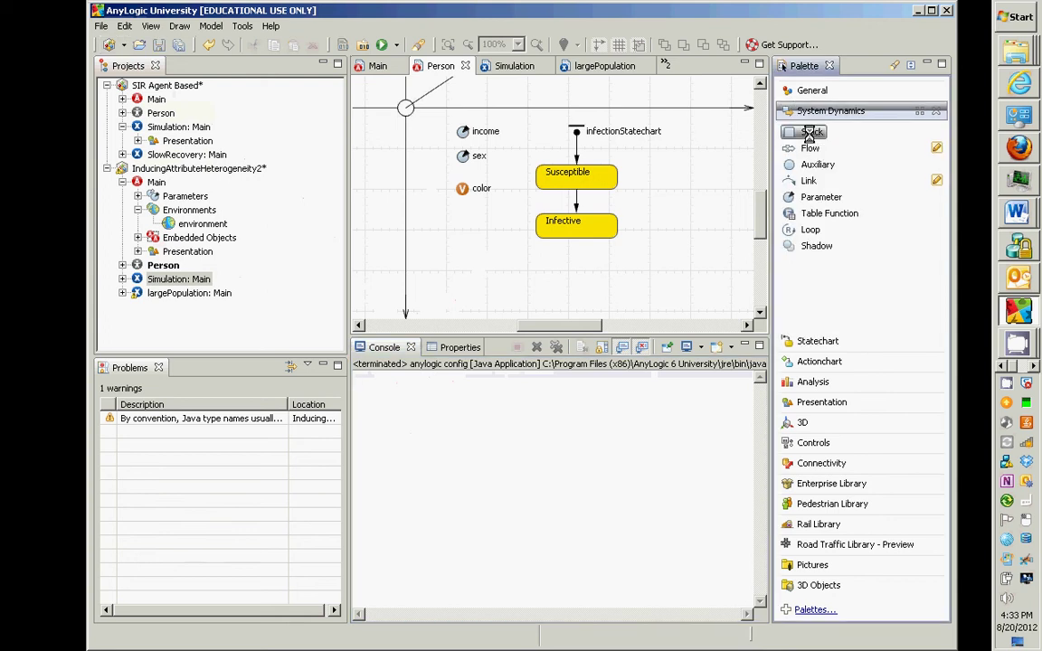
{"action": "left_click_drag", "start_coordinate": [807, 134], "coordinate": [593, 286]}
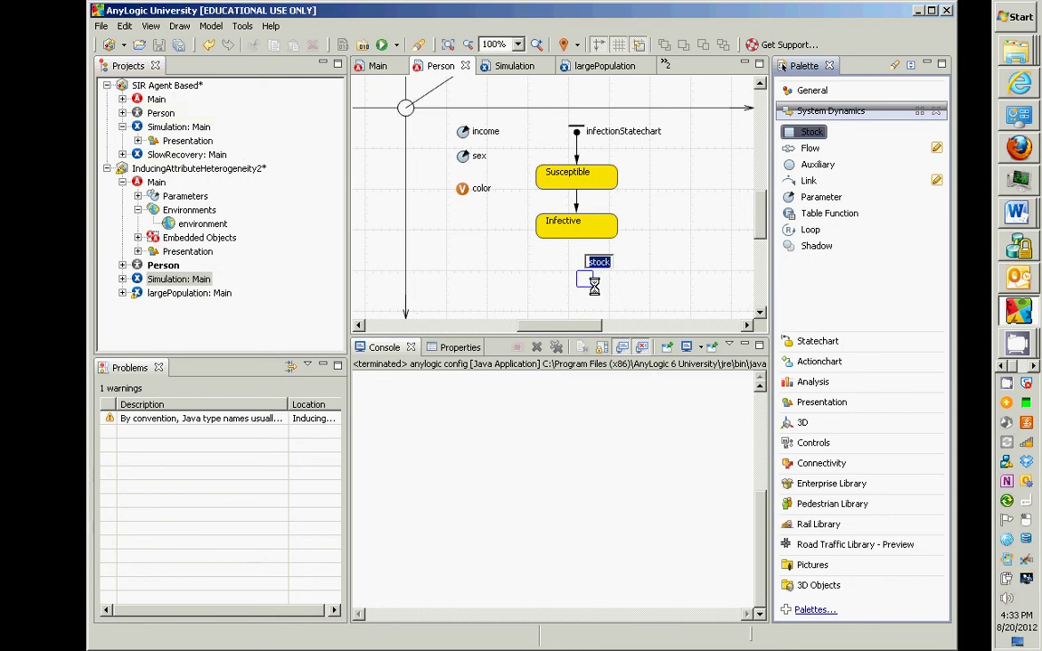
{"action": "type", "text": "age"}
{"action": "key", "text": "Return"}
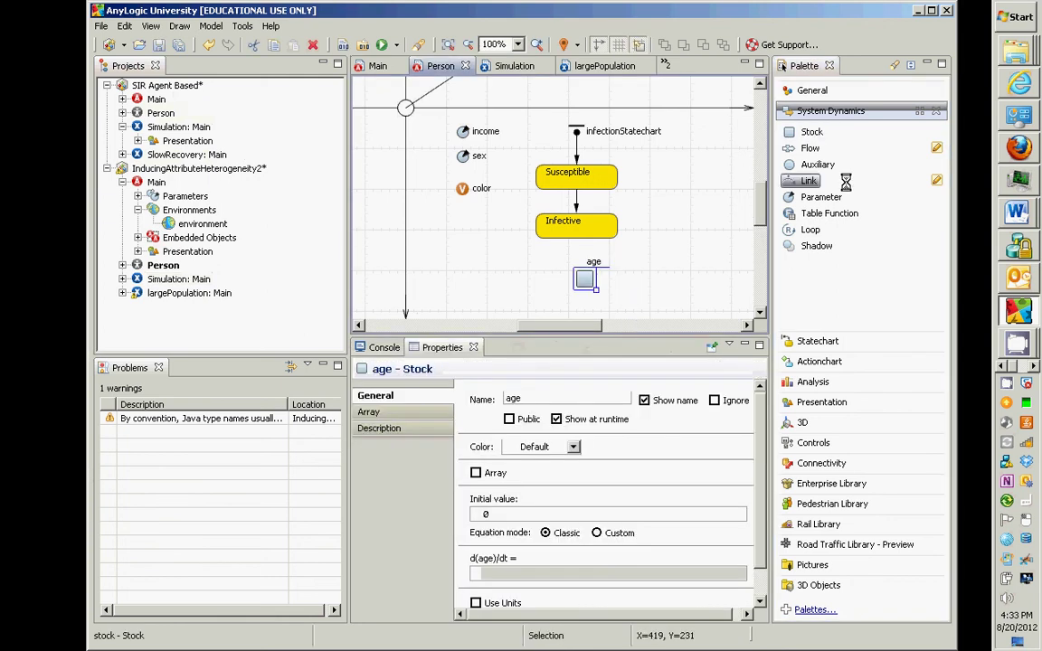
Add an aging flow into the age stock with rate 1, then check the stock
{"action": "left_click_drag", "start_coordinate": [804, 149], "coordinate": [411, 277]}
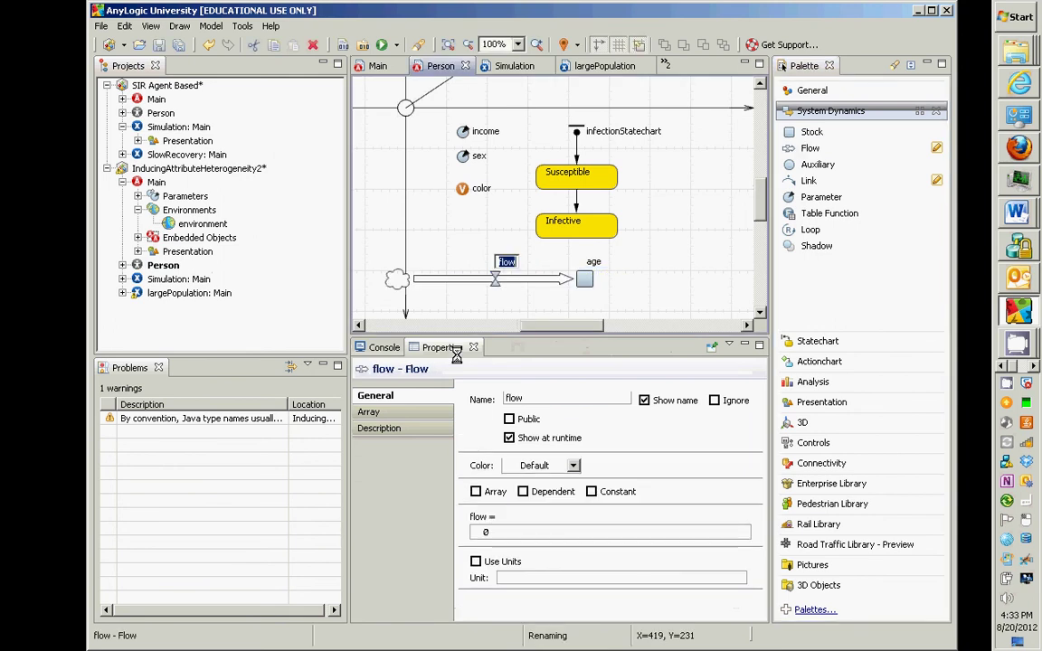
{"action": "type", "text": "aging"}
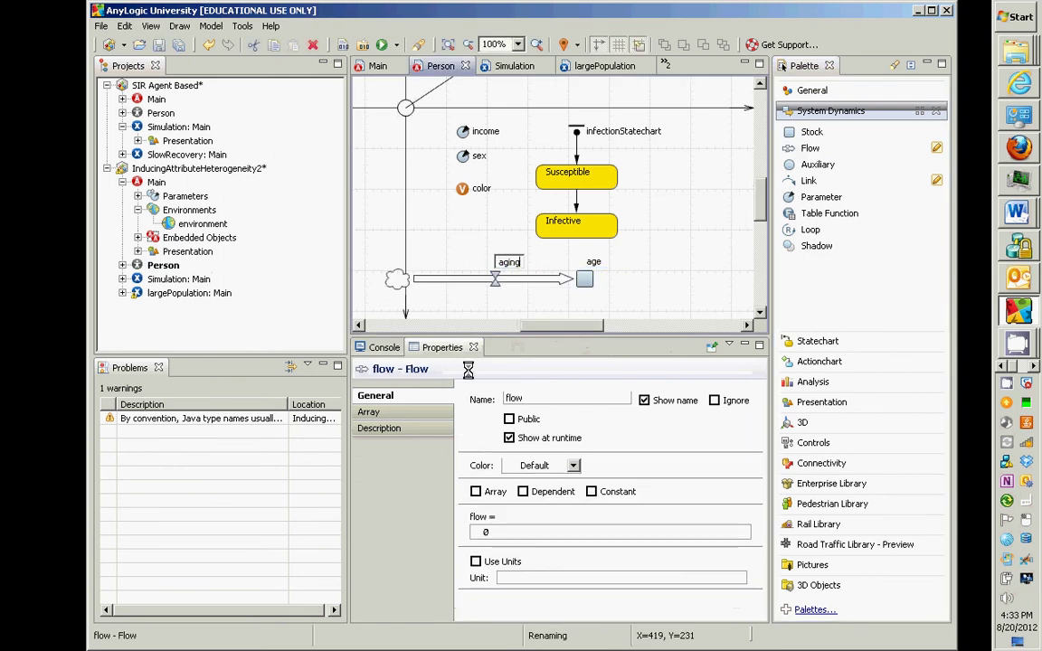
{"action": "key", "text": "Return"}
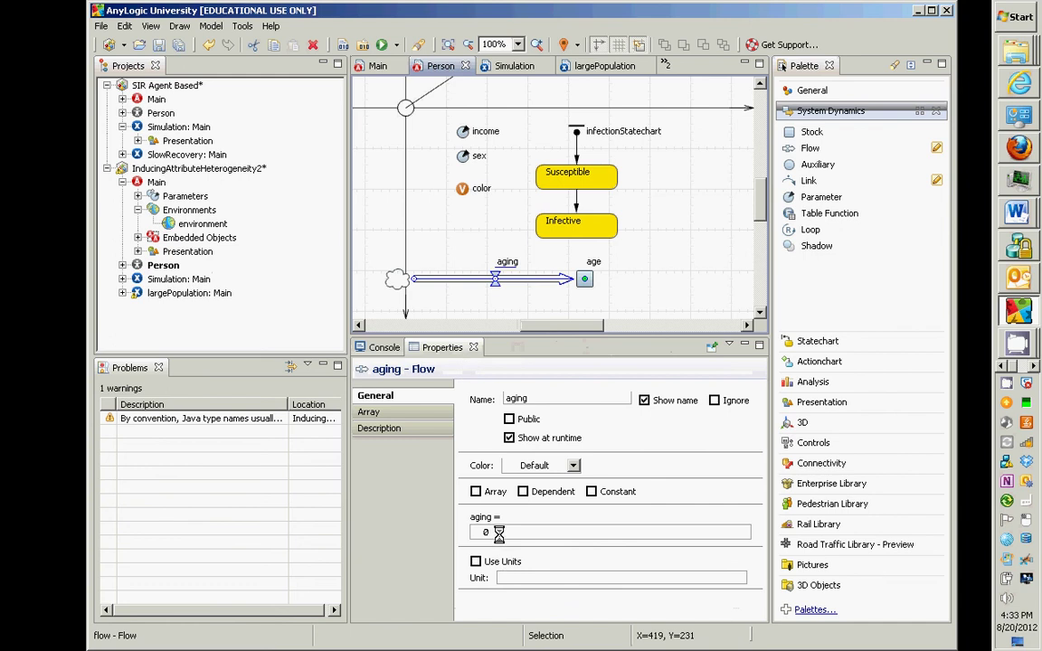
{"action": "double_click", "coordinate": [488, 532]}
{"action": "type", "text": "1"}
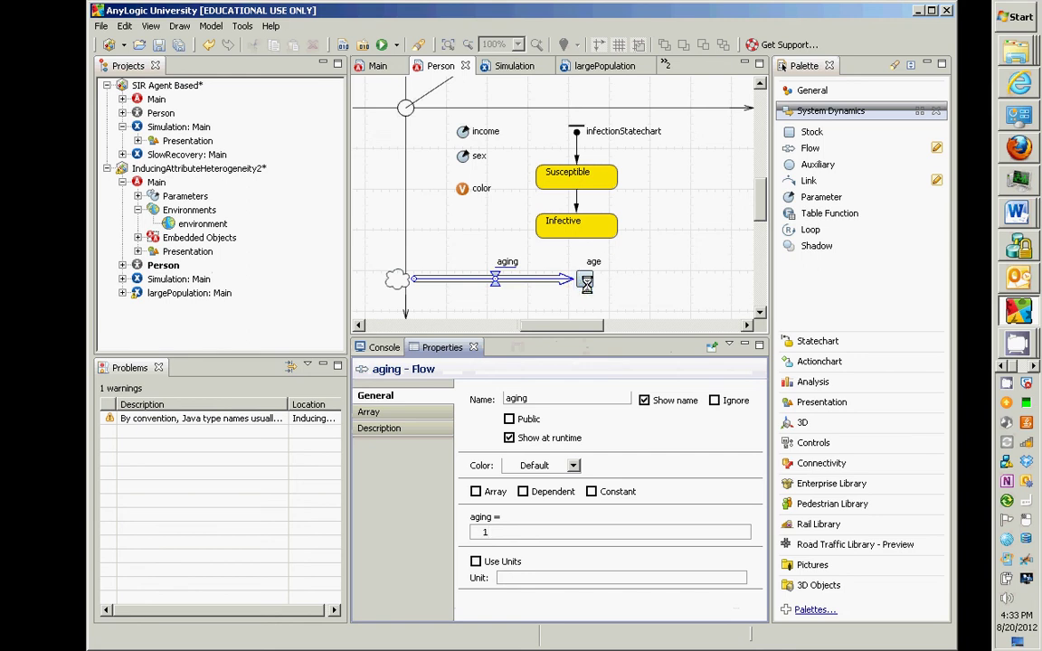
{"action": "left_click", "coordinate": [579, 278]}
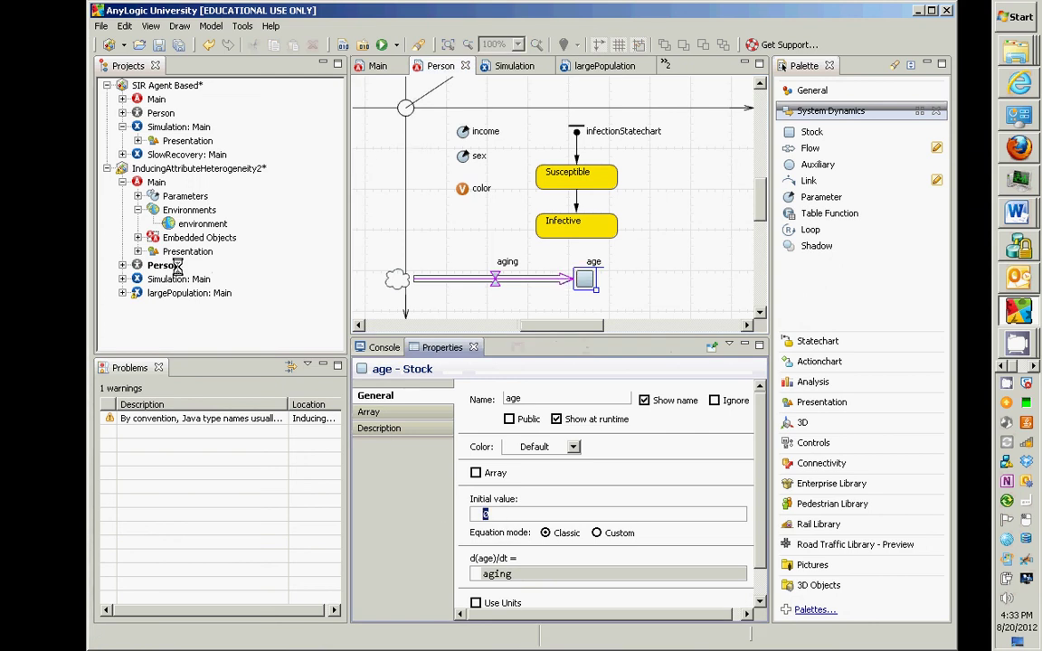
{"action": "left_click", "coordinate": [406, 109]}
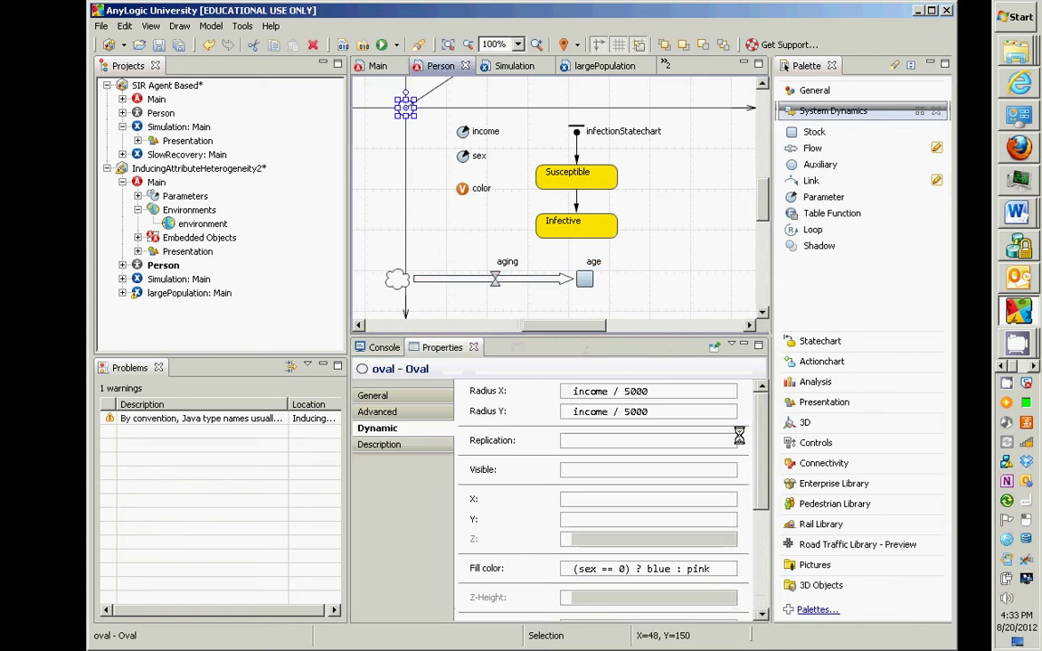
Replace the income/5000 Radius X and Radius Y expressions with age
{"action": "left_click_drag", "start_coordinate": [658, 391], "coordinate": [529, 387]}
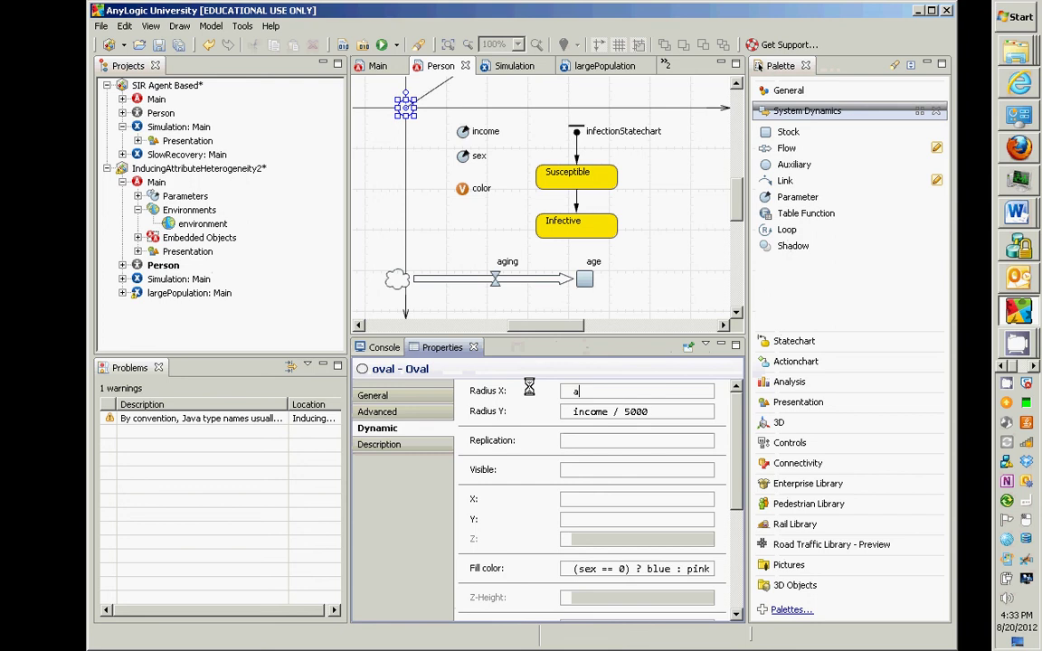
{"action": "type", "text": "age"}
{"action": "triple_click", "coordinate": [656, 411]}
{"action": "type", "text": "age"}
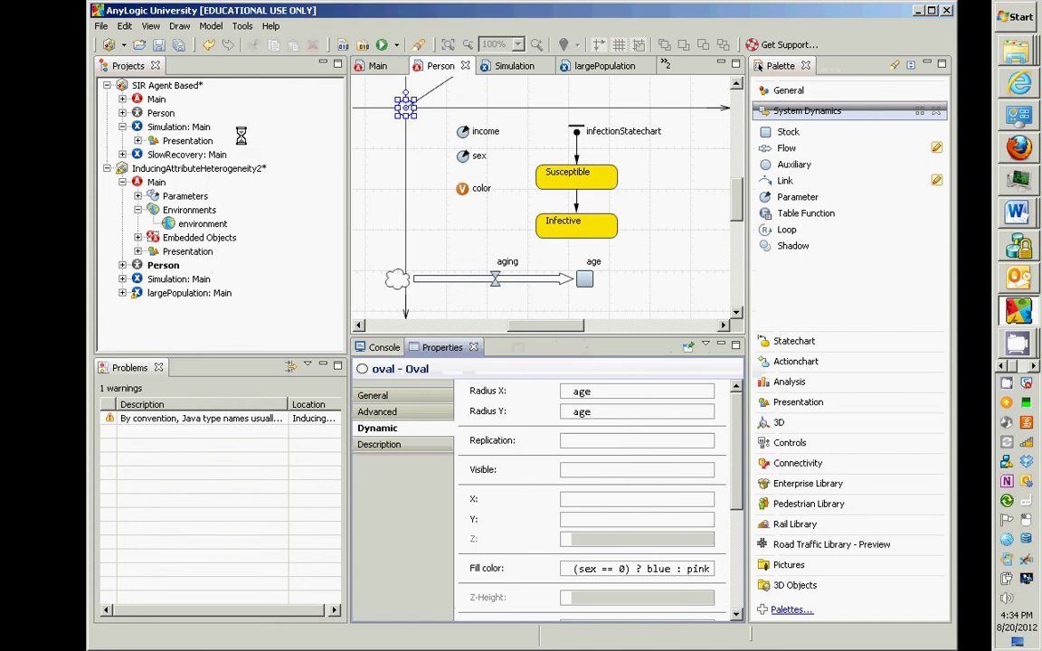
{"action": "left_click", "coordinate": [394, 45]}
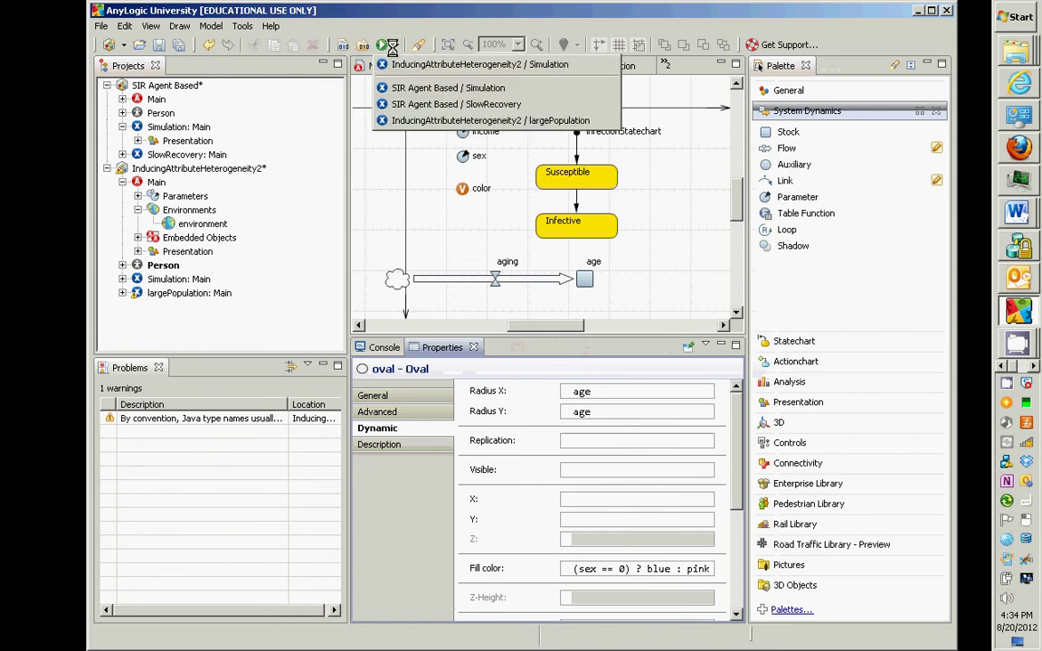
Run the Simulation: Main experiment and inspect agent population[0]'s age, then return to Main
{"action": "right_click", "coordinate": [179, 280]}
{"action": "left_click", "coordinate": [197, 459]}
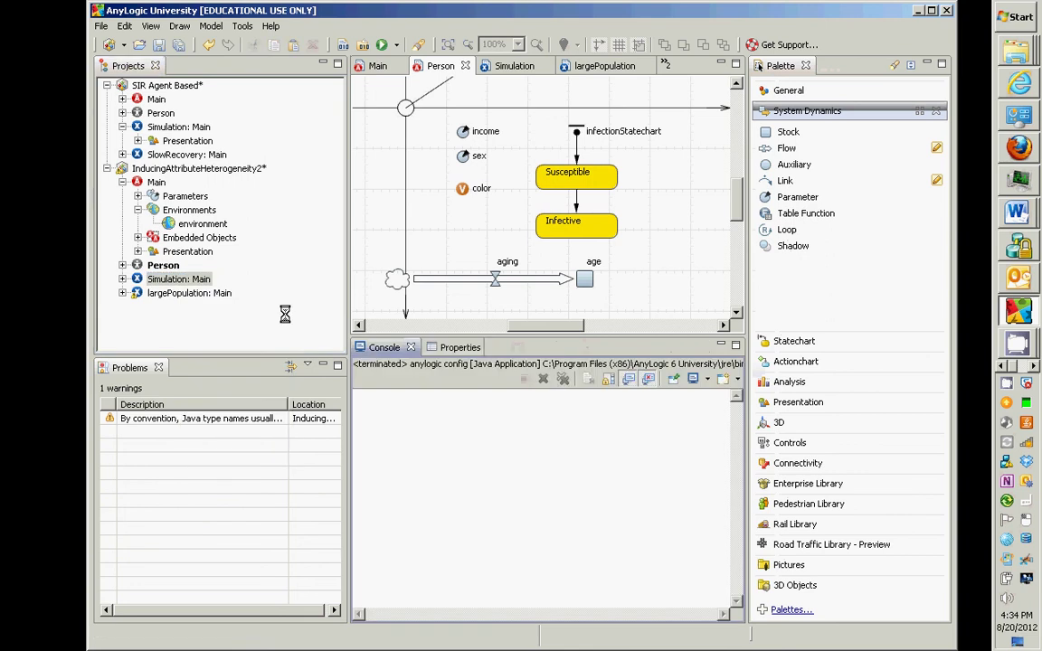
{"action": "left_click", "coordinate": [177, 150]}
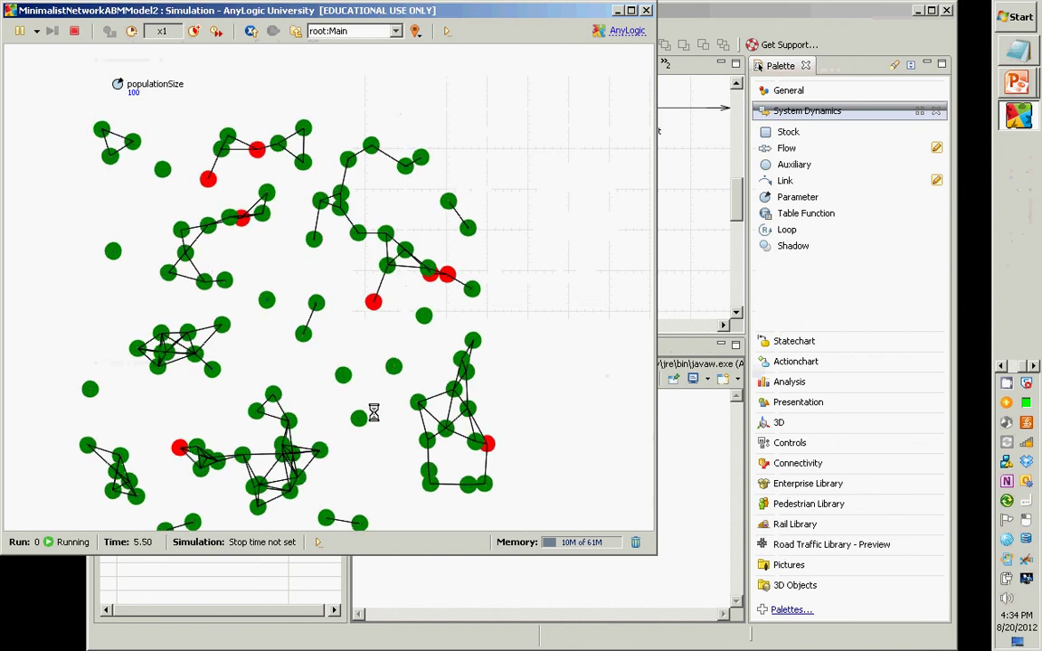
{"action": "left_click", "coordinate": [362, 31]}
{"action": "left_click", "coordinate": [358, 60]}
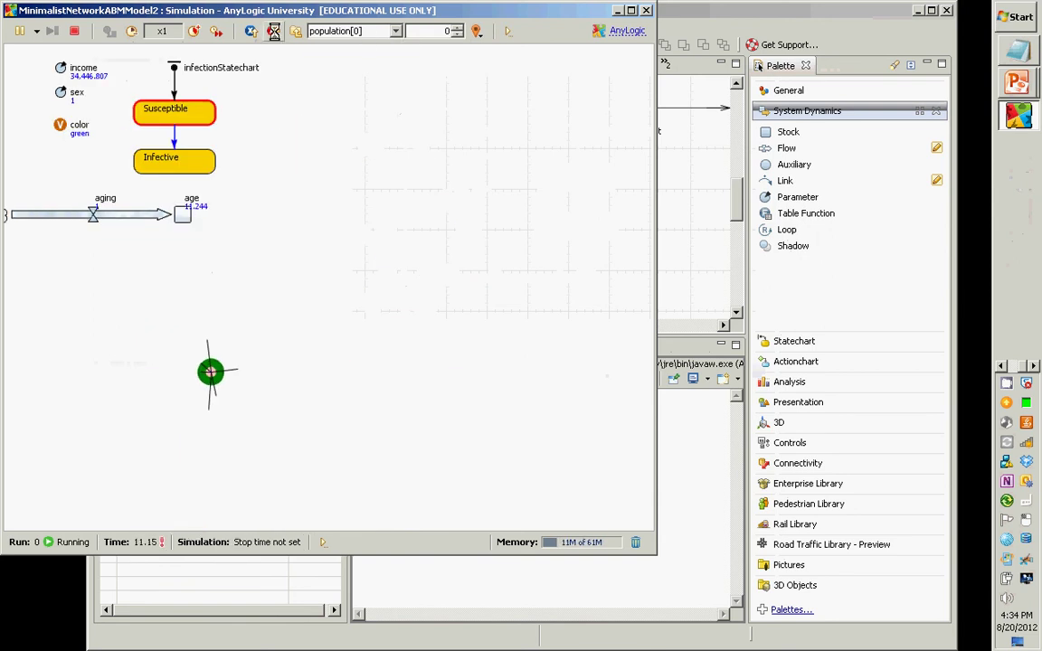
{"action": "left_click", "coordinate": [273, 31]}
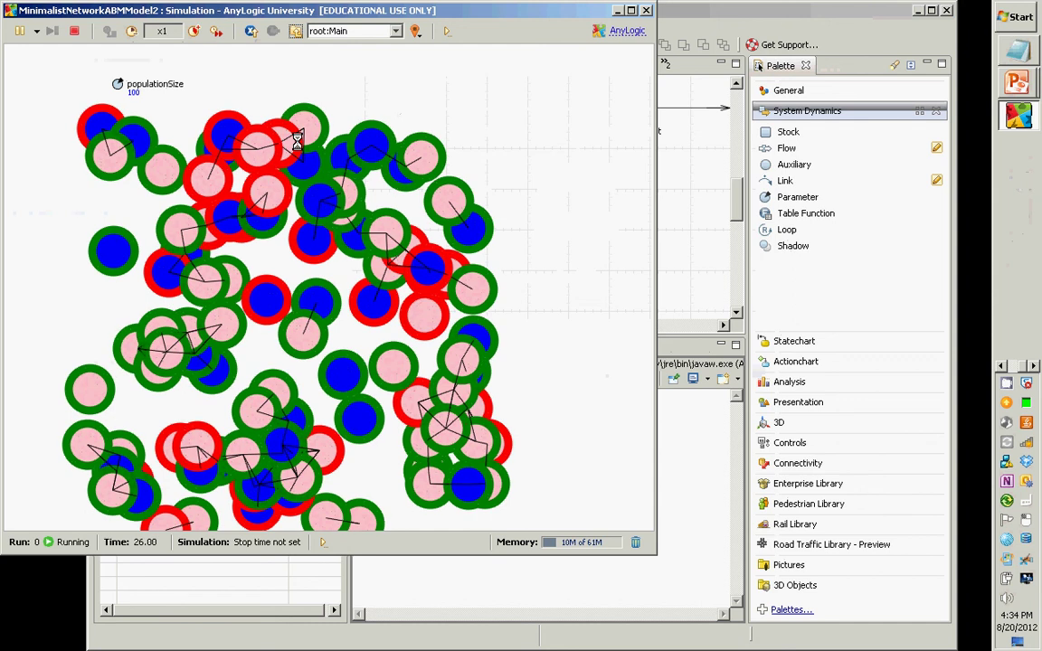
Raise the simulation speed to x50 to watch the agent circles grow with age
{"action": "left_click", "coordinate": [188, 32]}
{"action": "left_click", "coordinate": [188, 32]}
{"action": "left_click", "coordinate": [188, 32]}
{"action": "left_click", "coordinate": [188, 31]}
{"action": "left_click", "coordinate": [189, 31]}
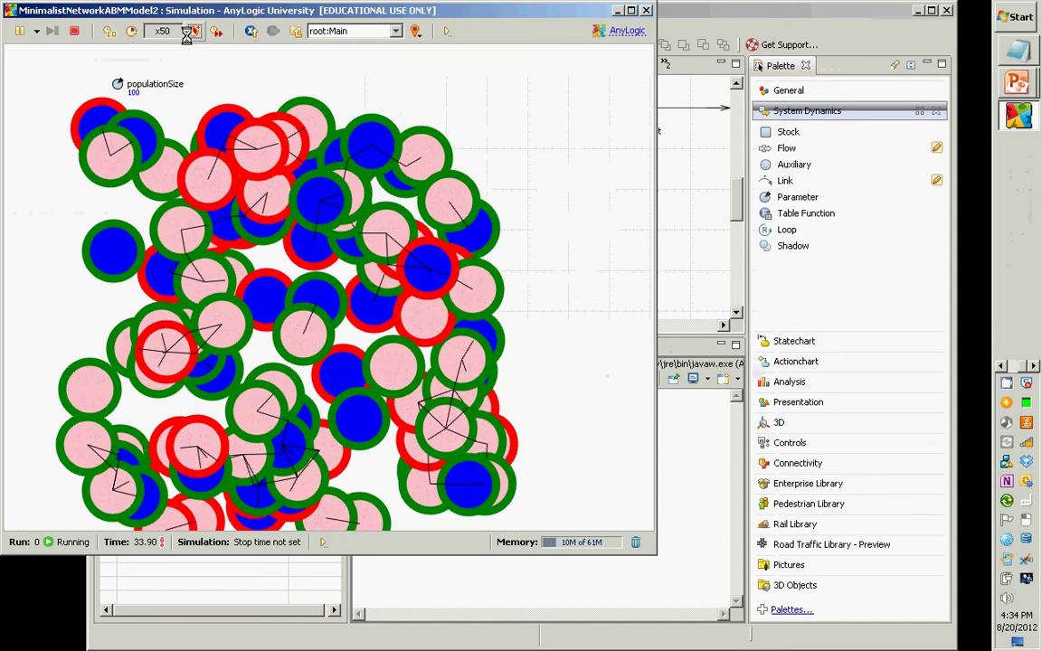
{"action": "left_click", "coordinate": [188, 31]}
{"action": "left_click", "coordinate": [188, 32]}
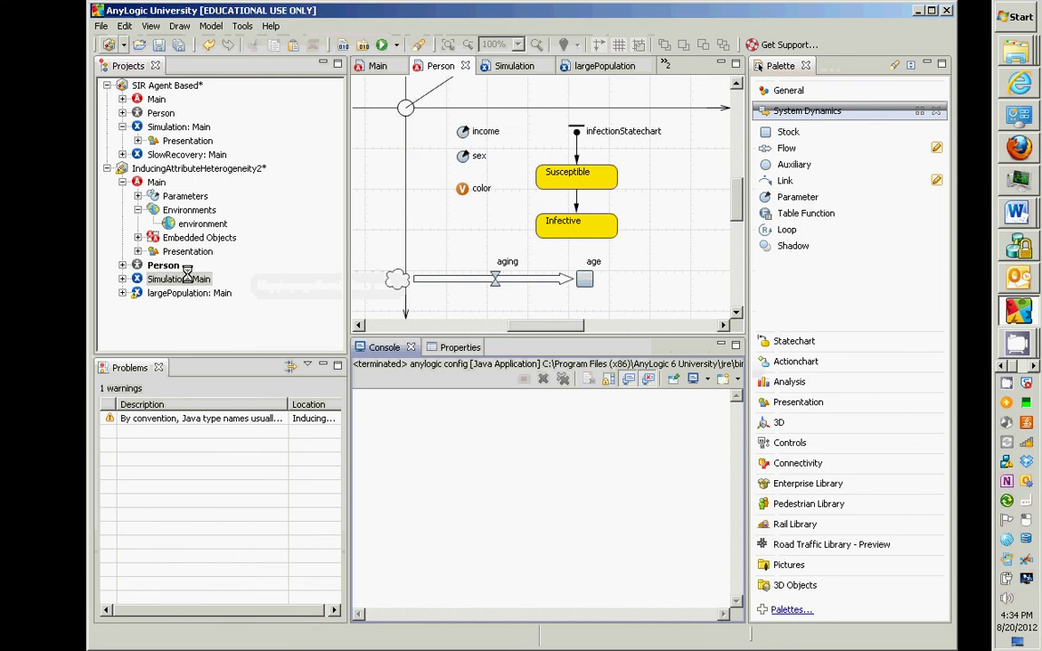
Select the person oval and set its Radius X back to income / 5000
{"action": "left_click", "coordinate": [403, 108]}
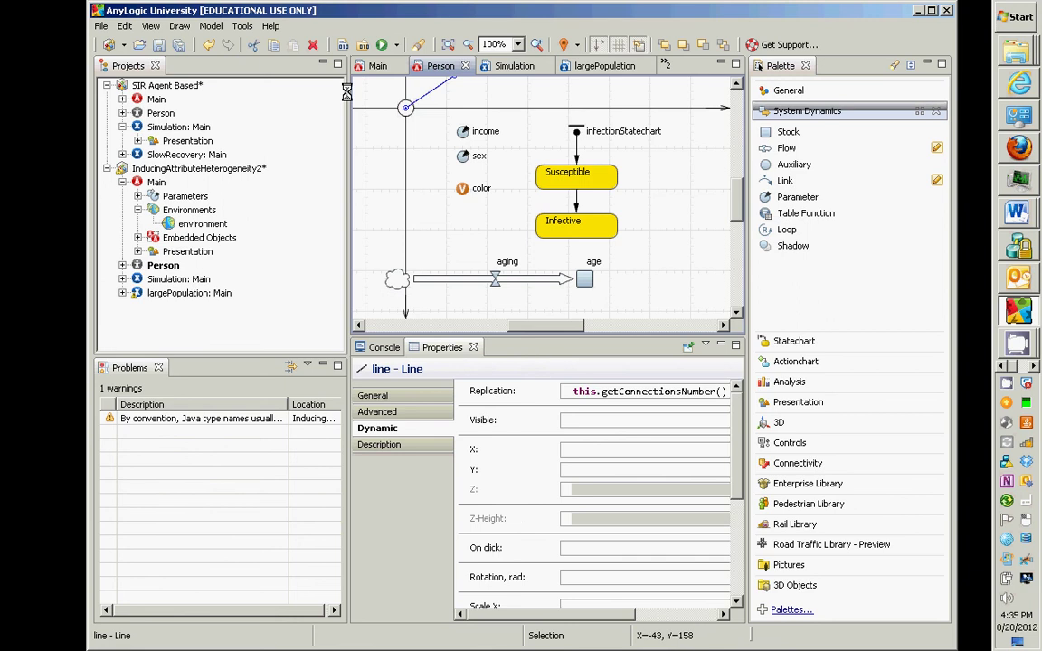
{"action": "left_click", "coordinate": [404, 110]}
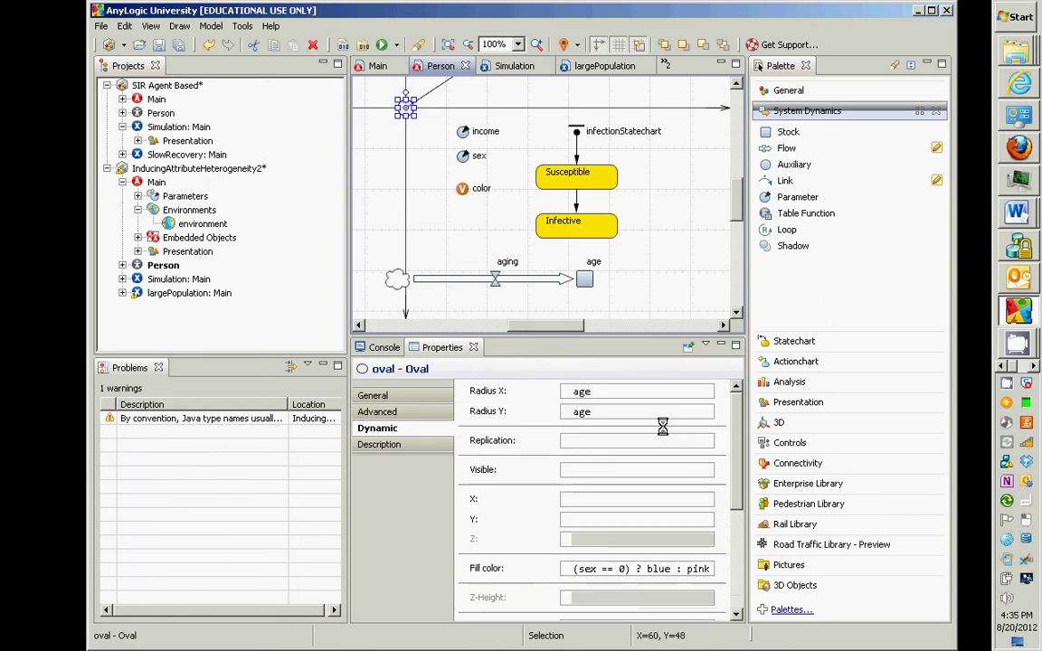
{"action": "double_click", "coordinate": [563, 389]}
{"action": "type", "text": "income/"}
{"action": "key", "text": "Left"}
{"action": "key", "text": "End"}
{"action": "type", "text": "5000"}
{"action": "key", "text": "Left"}
{"action": "key", "text": "Left"}
{"action": "key", "text": "Left"}
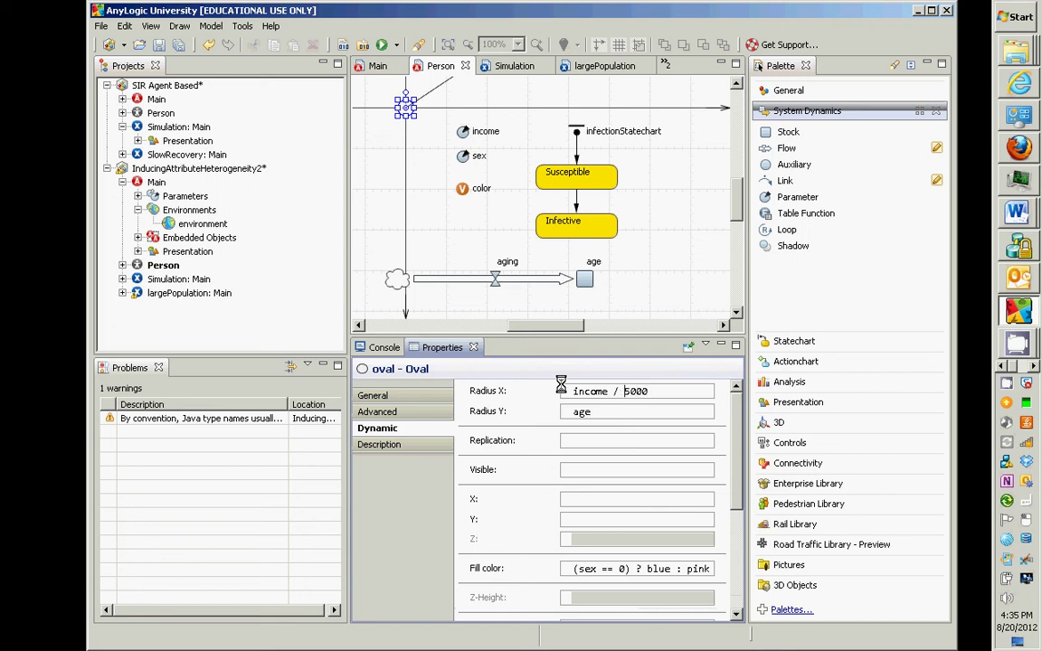
Copy the income / 5000 expression and paste it into the Radius Y field
{"action": "key", "text": "ctrl+a"}
{"action": "key", "text": "ctrl+c"}
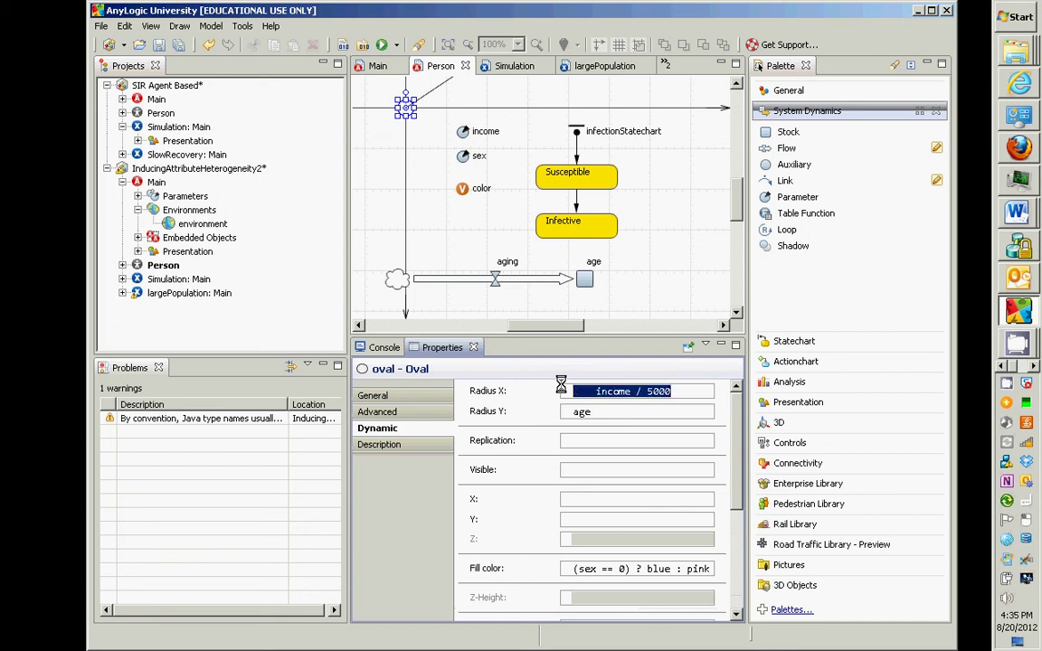
{"action": "key", "text": "Home"}
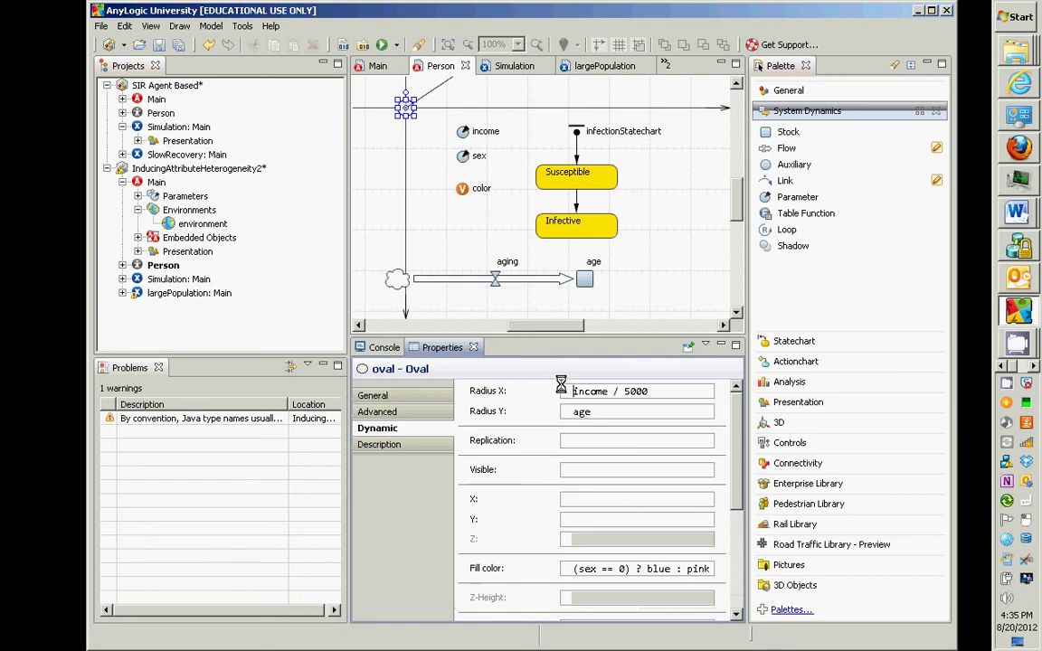
{"action": "key", "text": "Tab"}
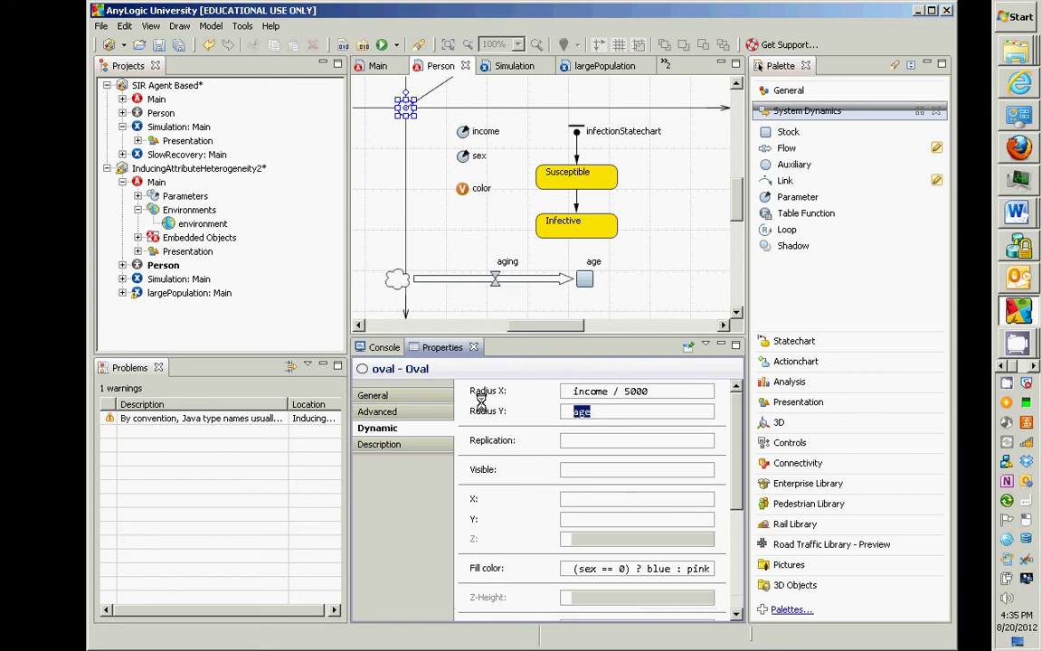
{"action": "key", "text": "ctrl+v"}
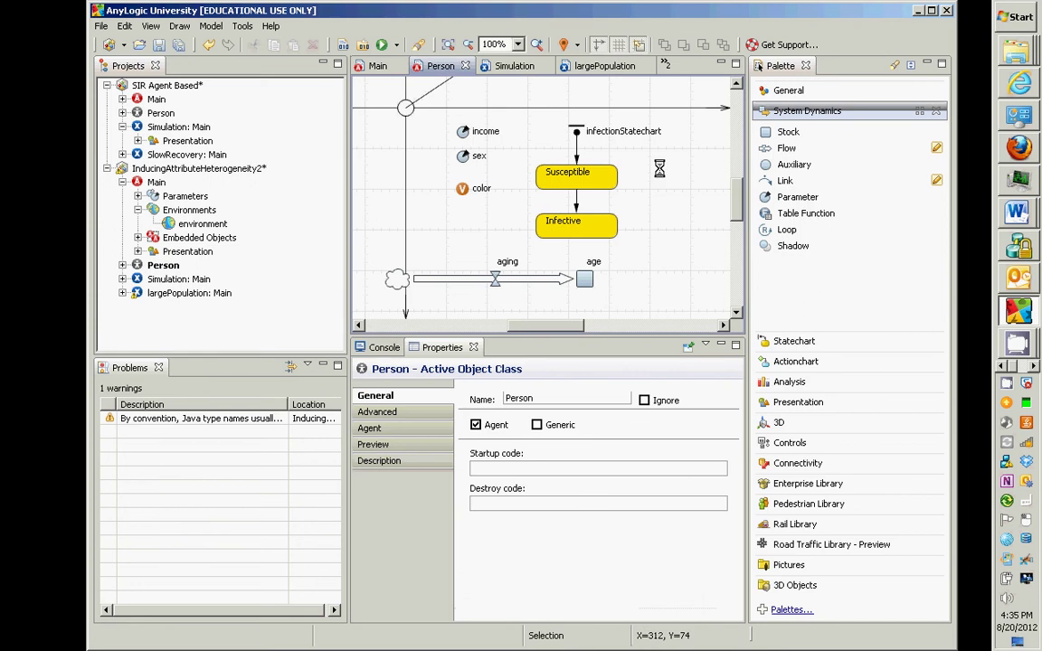
Box-select the aging flow and age stock, then bring up the 'Adding Fixed Rate Transition' slide
{"action": "left_click_drag", "start_coordinate": [392, 238], "coordinate": [585, 279]}
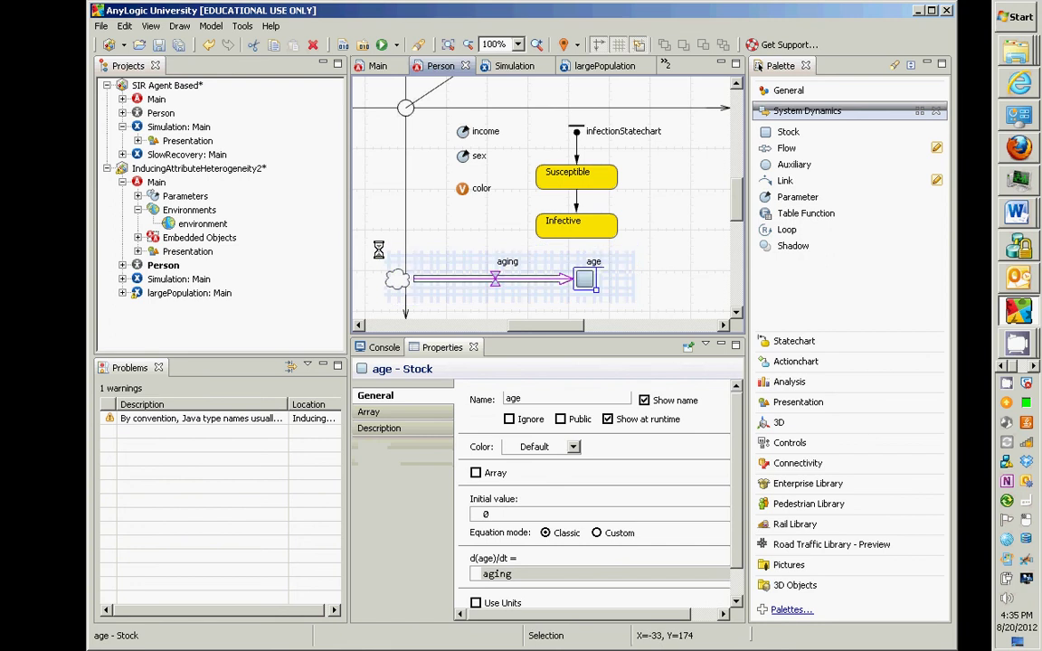
{"action": "key", "text": "alt+Tab"}
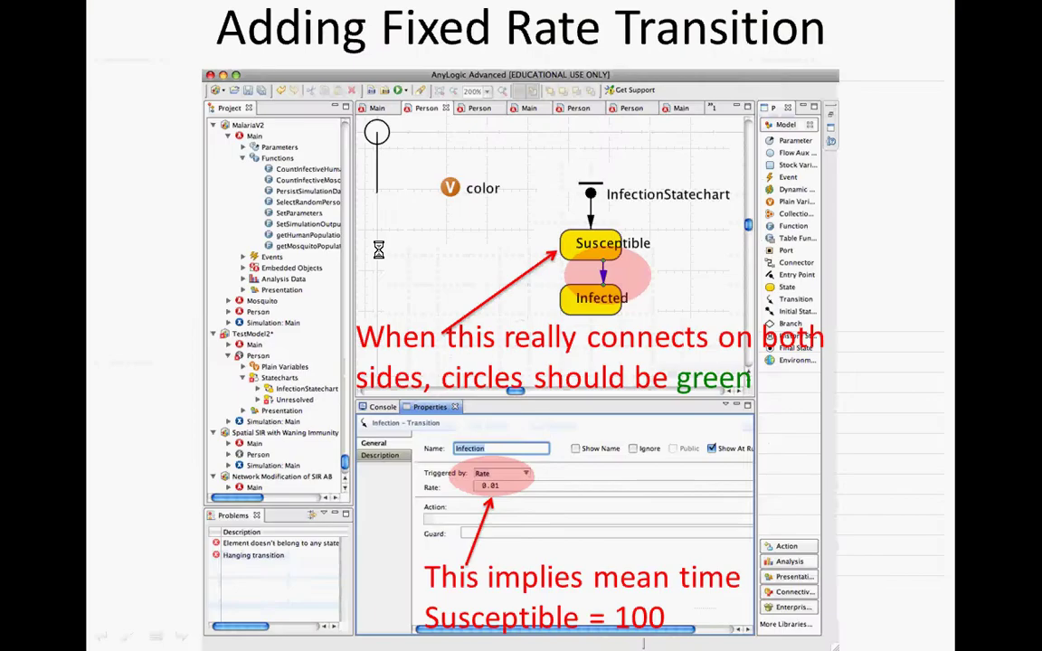
Select the aging flow and age stock in the Person diagram and delete them
{"action": "key", "text": "alt+Tab"}
{"action": "left_click_drag", "start_coordinate": [359, 243], "coordinate": [649, 314]}
{"action": "left_click", "coordinate": [637, 313]}
{"action": "key", "text": "alt+Tab"}
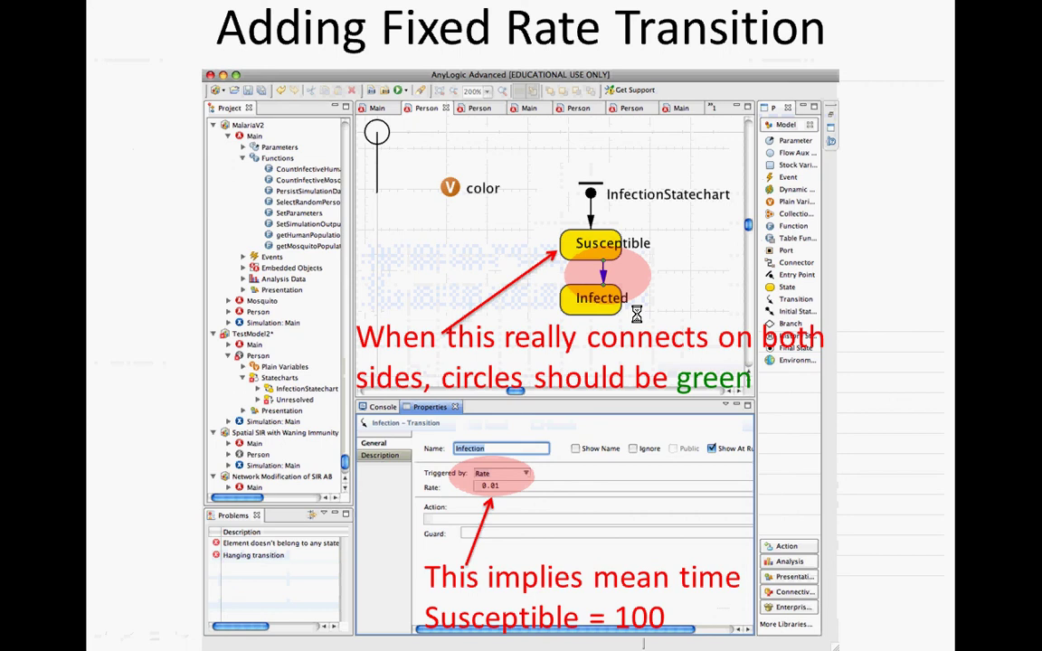
Page through the loose-connection tip slides to 'Corrected', then return to AnyLogic
{"action": "key", "text": "alt+Tab"}
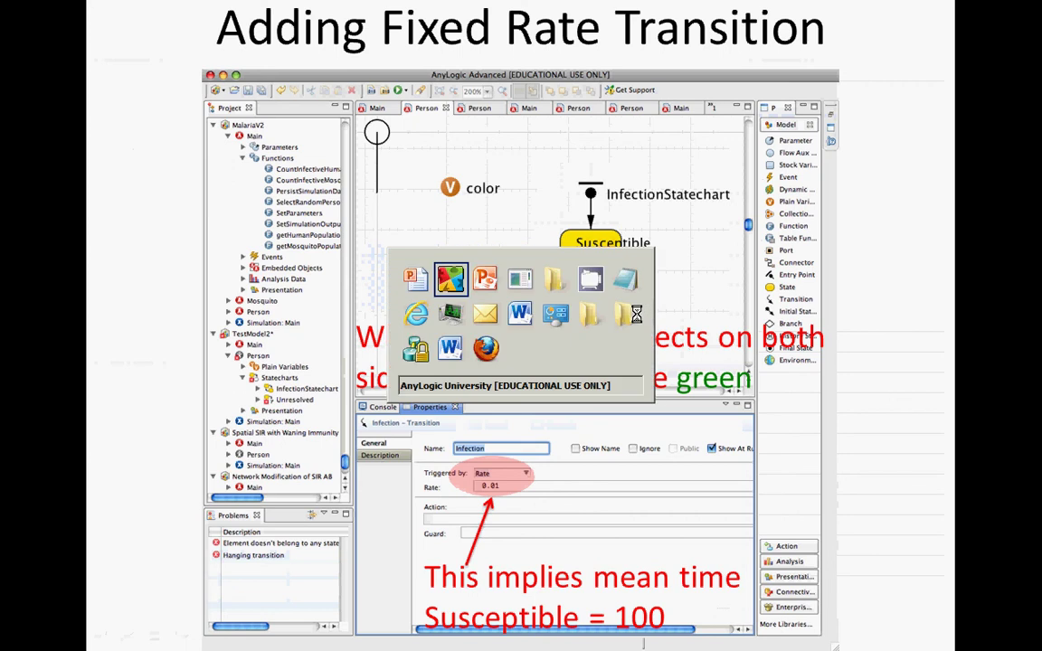
{"action": "key", "text": "Right"}
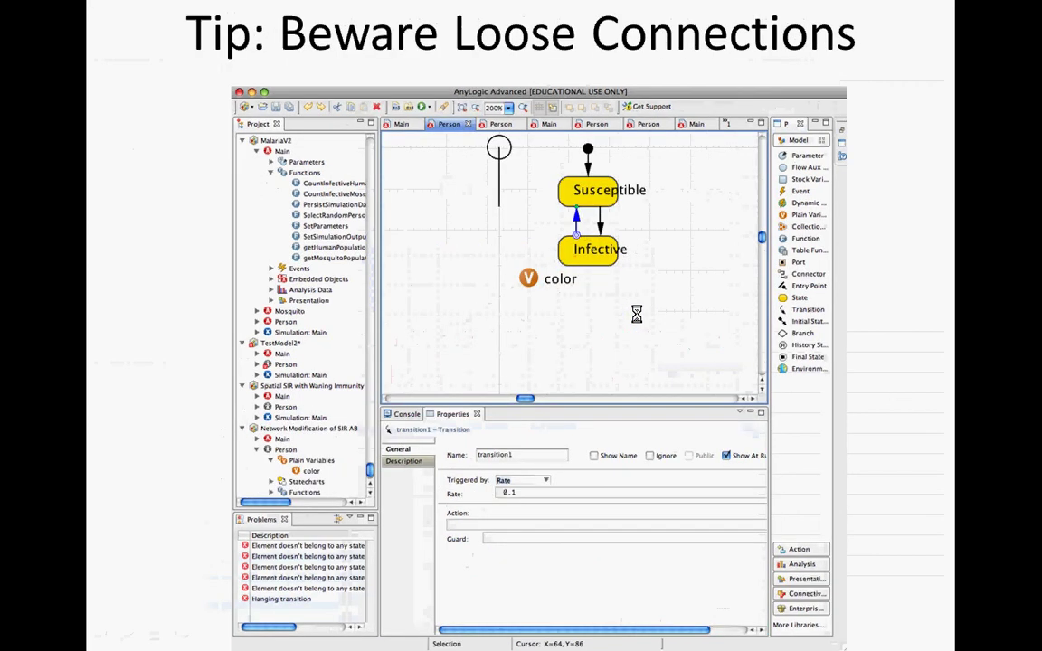
{"action": "key", "text": "Right"}
{"action": "key", "text": "Right"}
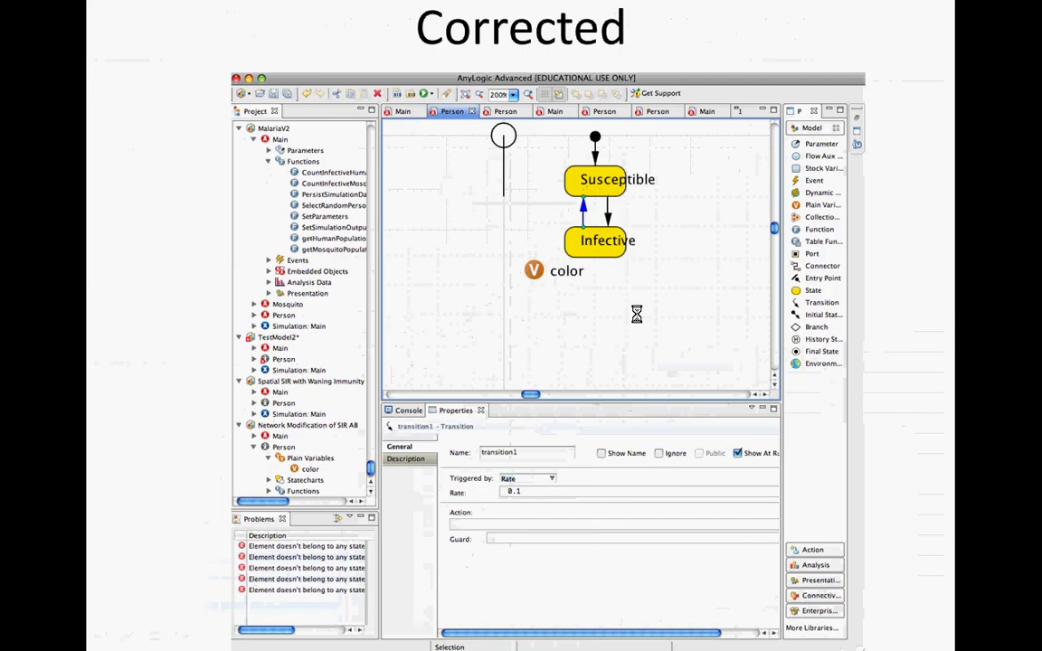
{"action": "key", "text": "alt+Tab"}
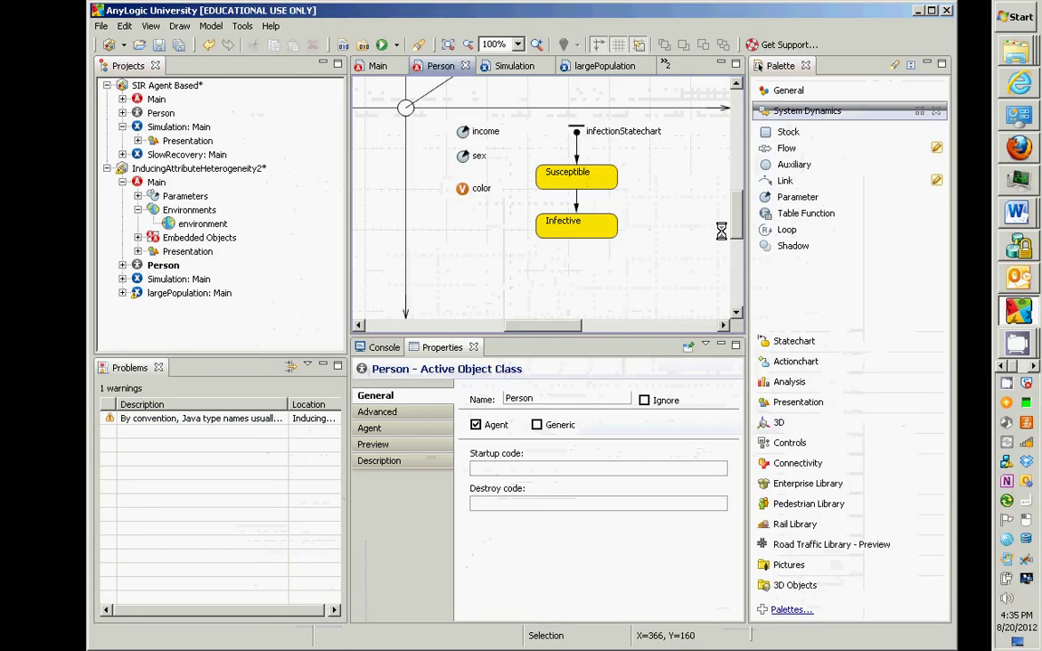
Draw a new transition from Infective back to Susceptible and review its Triggered by options
{"action": "left_click", "coordinate": [793, 342]}
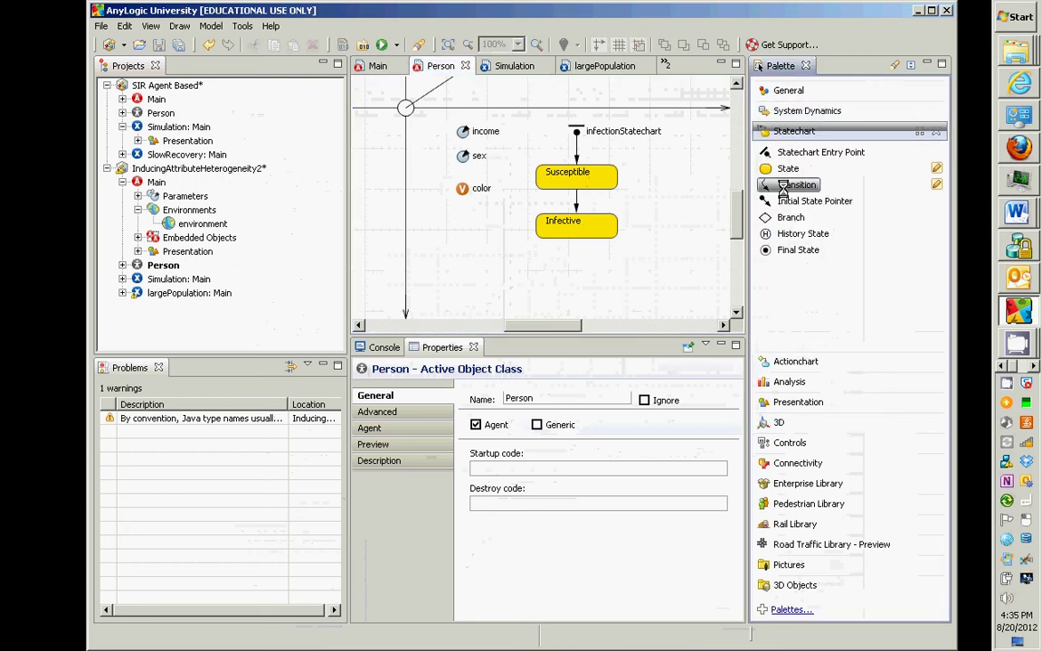
{"action": "left_click_drag", "start_coordinate": [783, 185], "coordinate": [522, 218]}
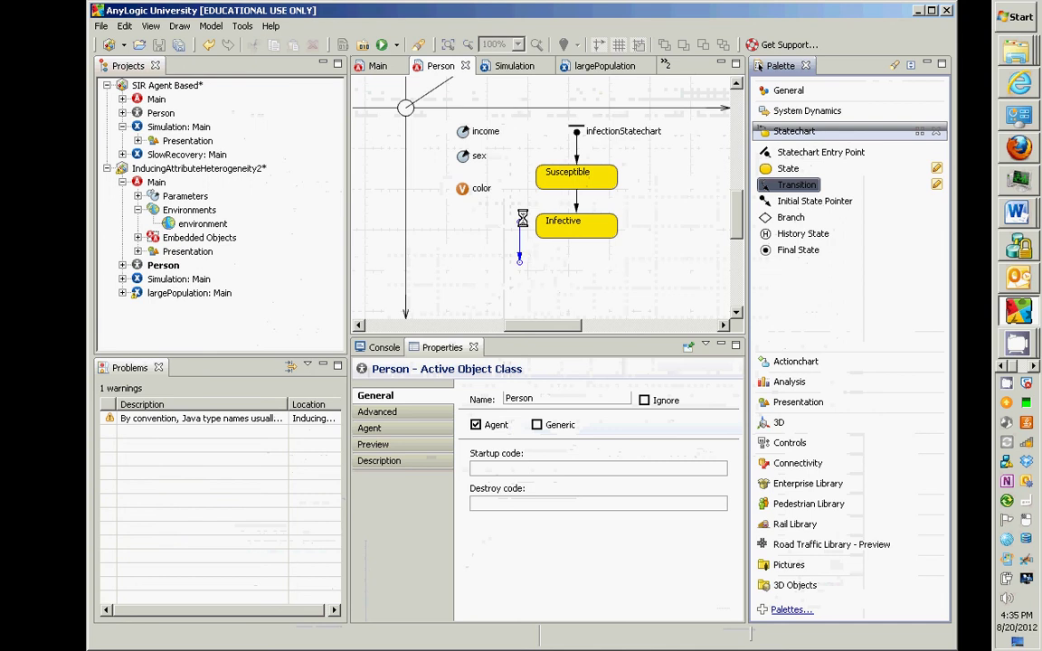
{"action": "double_click", "coordinate": [550, 258]}
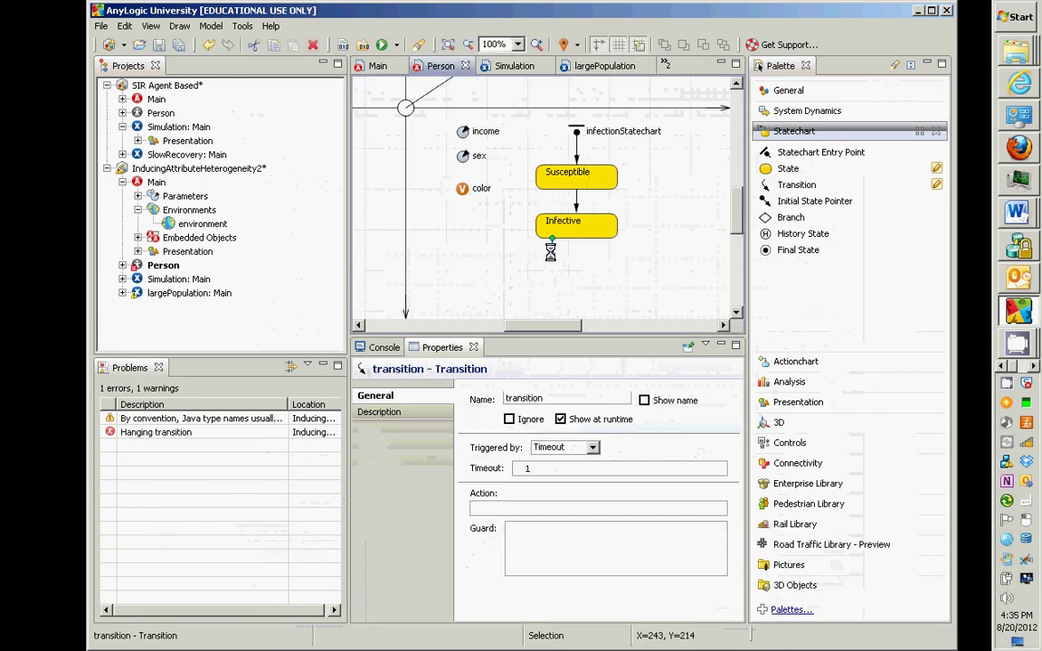
{"action": "left_click_drag", "start_coordinate": [551, 254], "coordinate": [551, 190]}
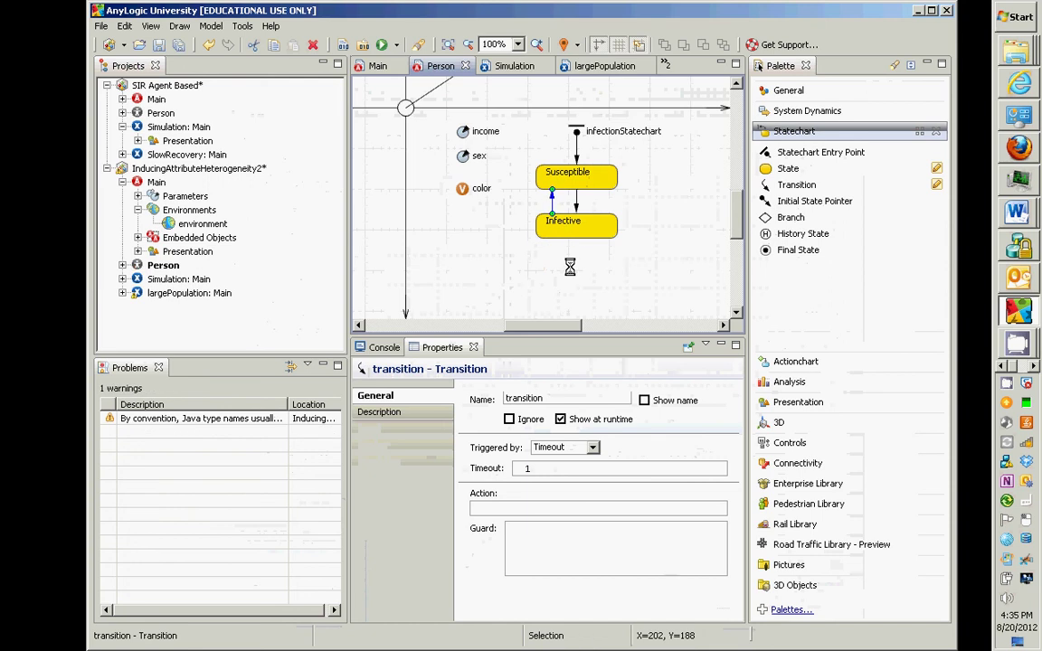
{"action": "left_click", "coordinate": [593, 447]}
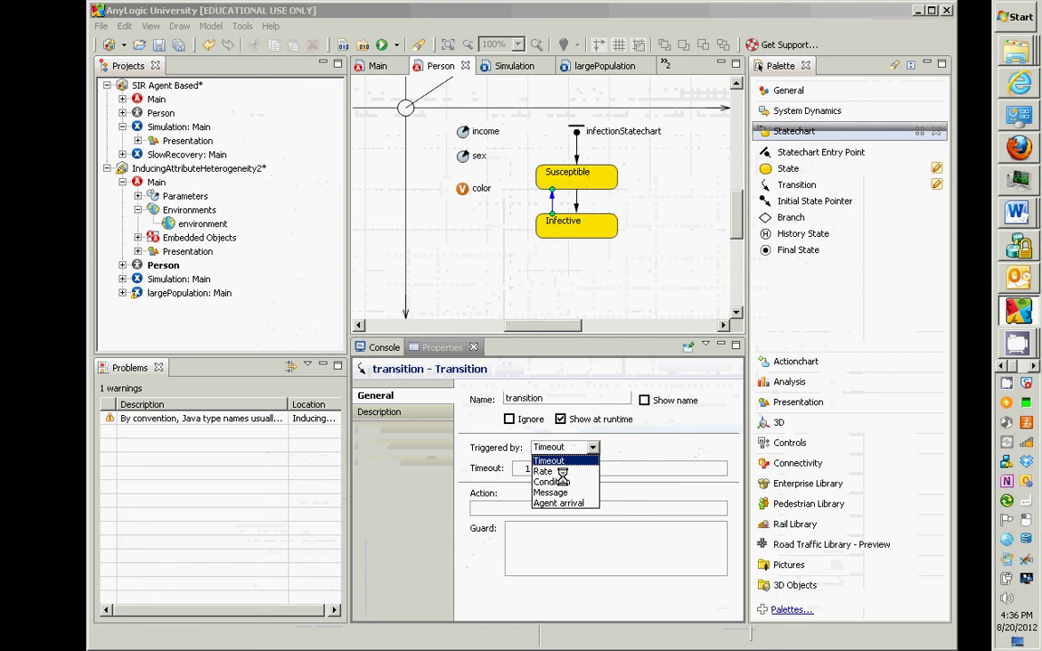
{"action": "left_click", "coordinate": [565, 471]}
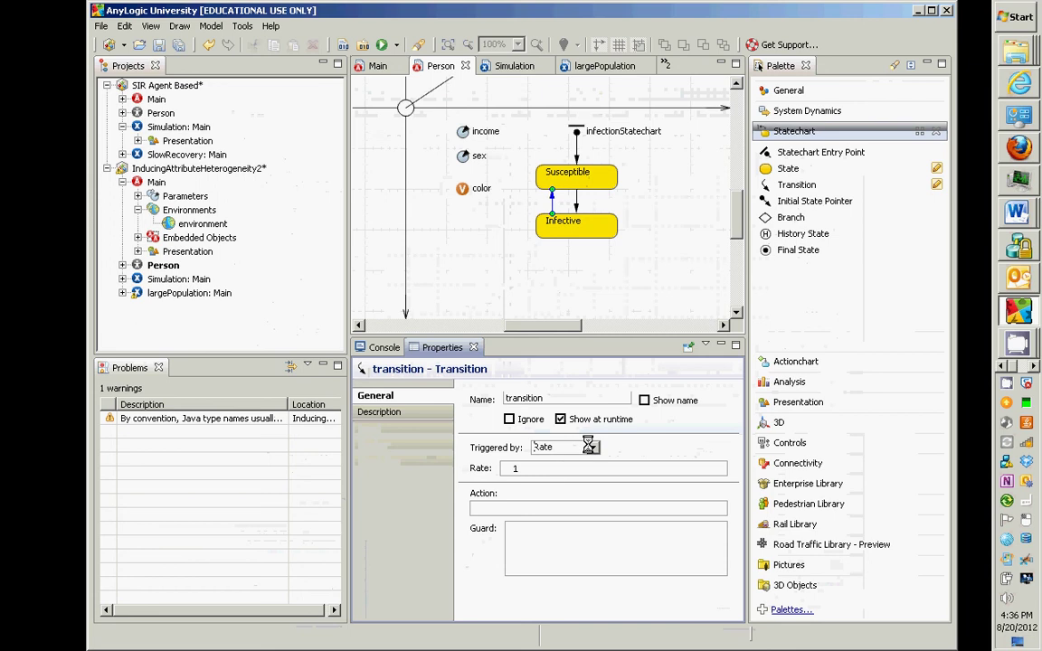
{"action": "left_click", "coordinate": [592, 447]}
{"action": "left_click", "coordinate": [588, 456]}
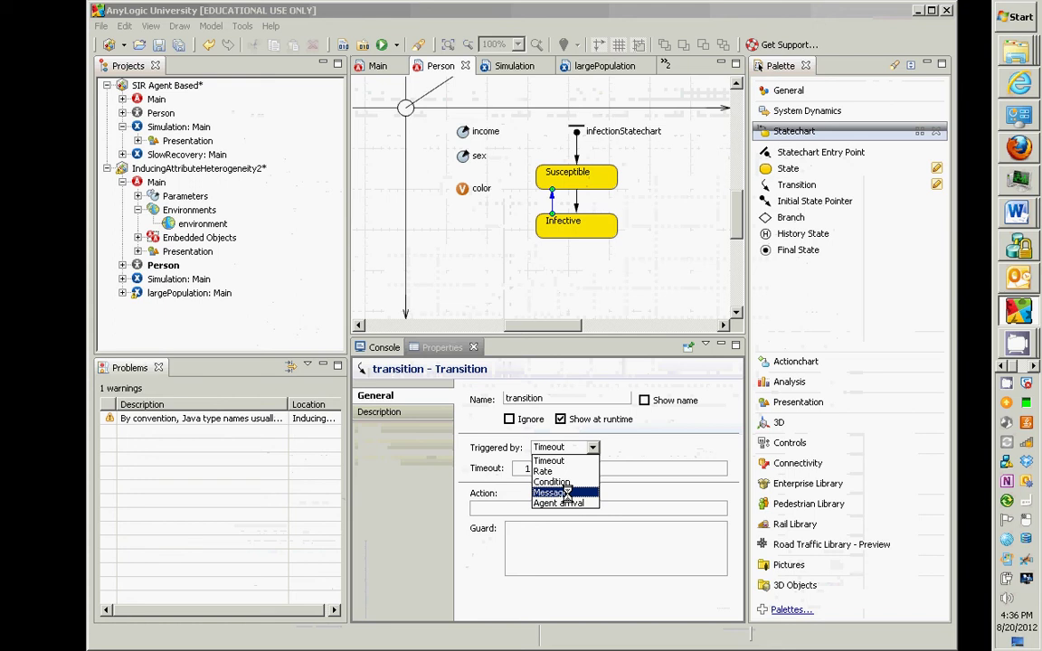
{"action": "left_click", "coordinate": [565, 493]}
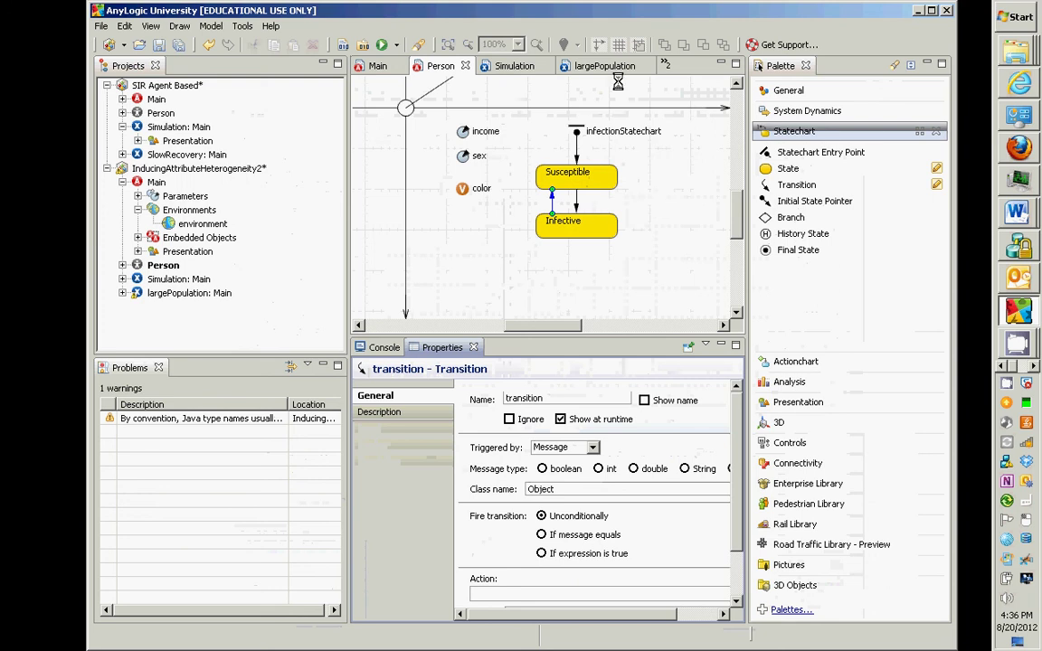
{"action": "left_click", "coordinate": [592, 447]}
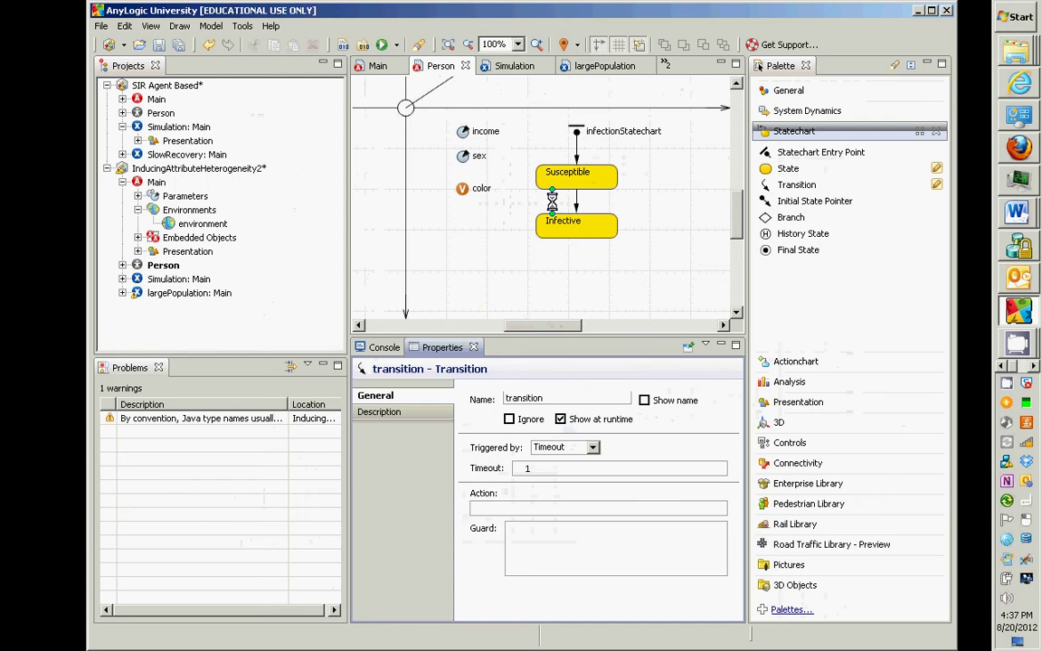
Remove the extra transition and nudge the infection transition right so both ends attach
{"action": "key", "text": "Escape"}
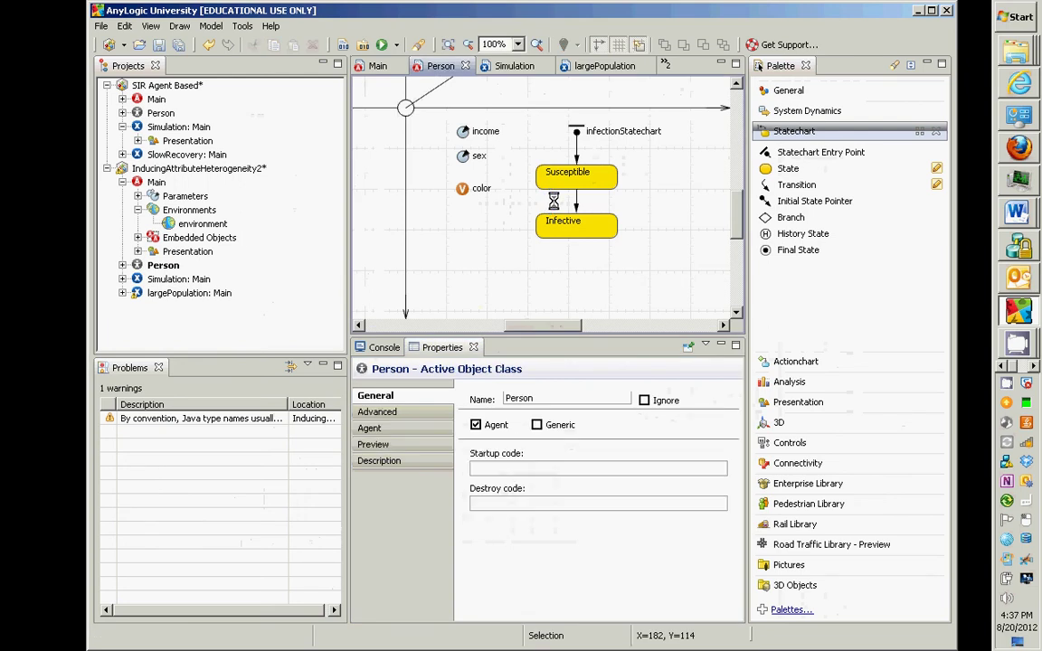
{"action": "left_click", "coordinate": [581, 213]}
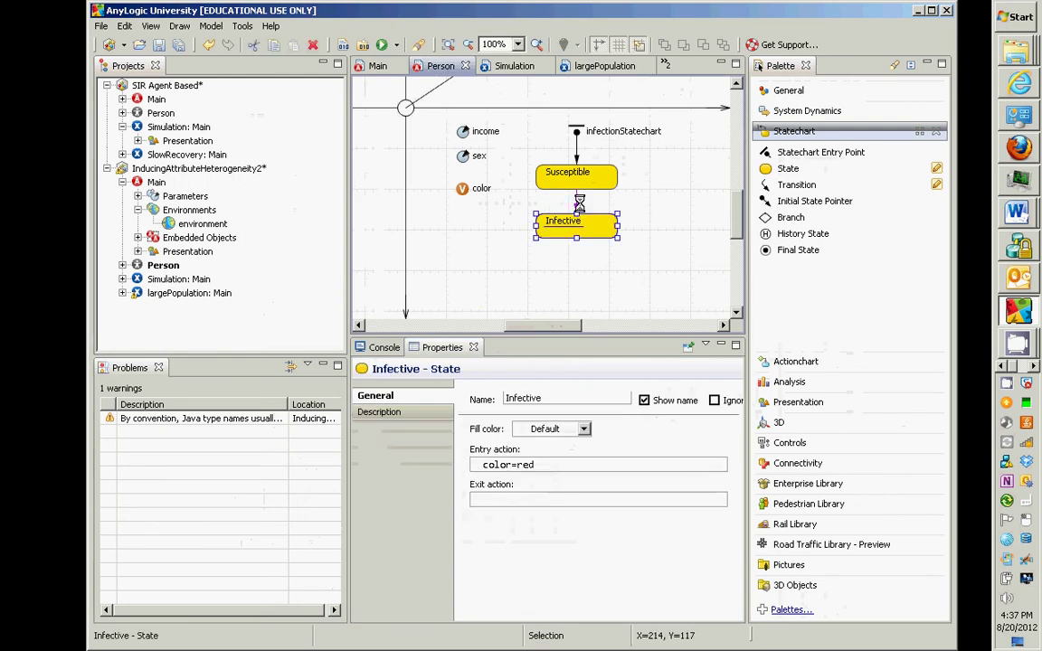
{"action": "left_click", "coordinate": [579, 206]}
{"action": "left_click_drag", "start_coordinate": [579, 206], "coordinate": [592, 207]}
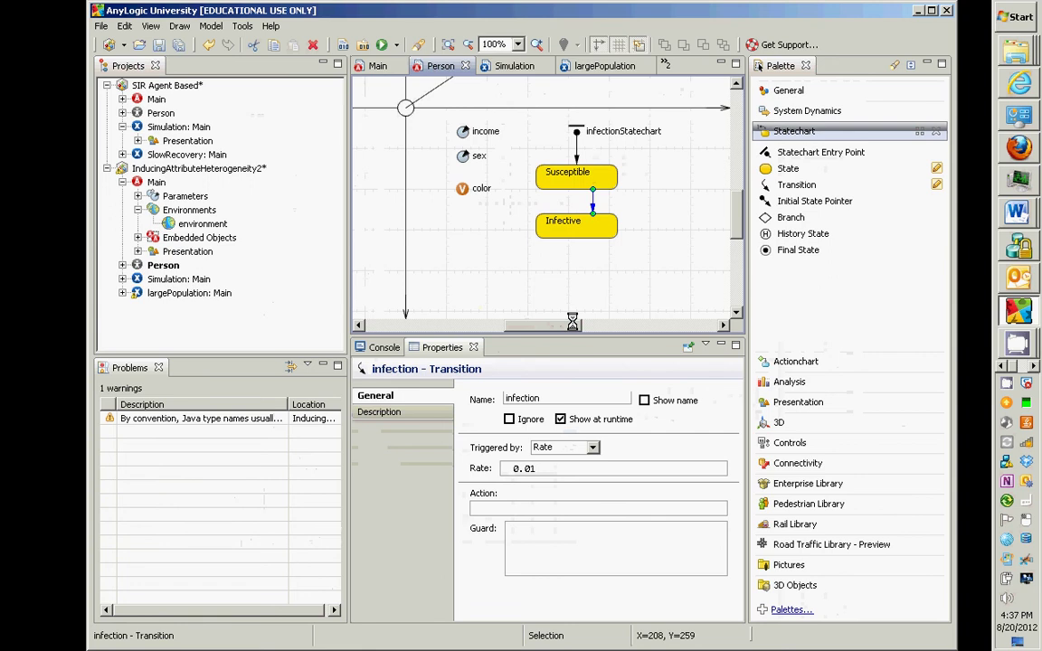
{"action": "key", "text": "alt+Tab"}
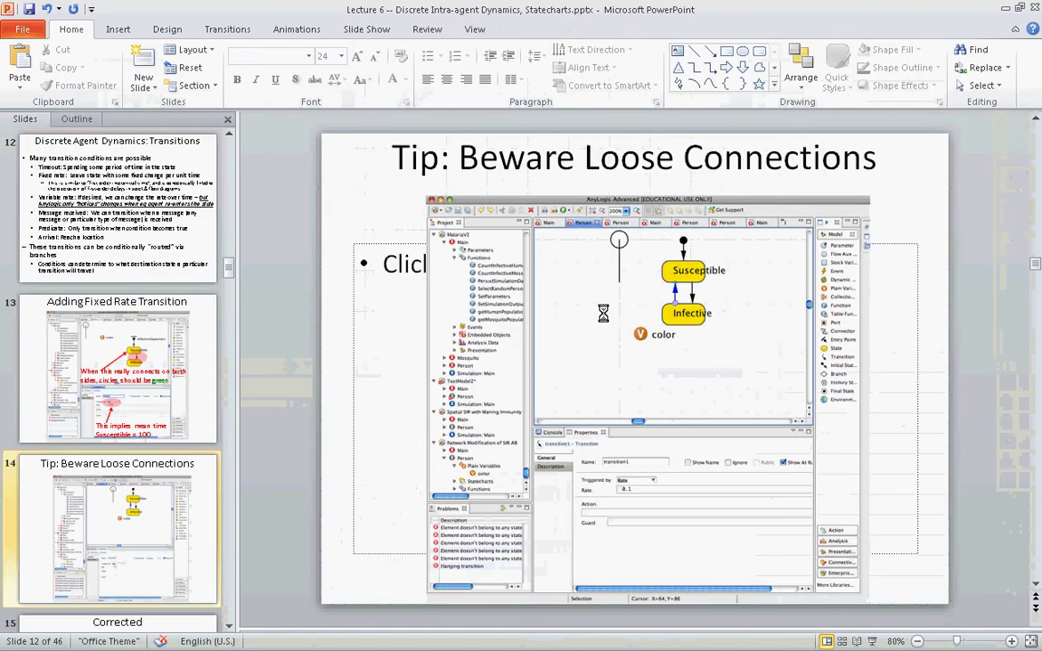
Scroll the deck to the 'Transition Type: Fixed Residence Time (Timeout)' slide
{"action": "scroll", "coordinate": [603, 313], "scroll_direction": "down", "scroll_amount": 3}
{"action": "scroll", "coordinate": [603, 313], "scroll_direction": "down", "scroll_amount": 1}
{"action": "scroll", "coordinate": [603, 313], "scroll_direction": "down", "scroll_amount": 1}
{"action": "scroll", "coordinate": [604, 313], "scroll_direction": "down", "scroll_amount": 3}
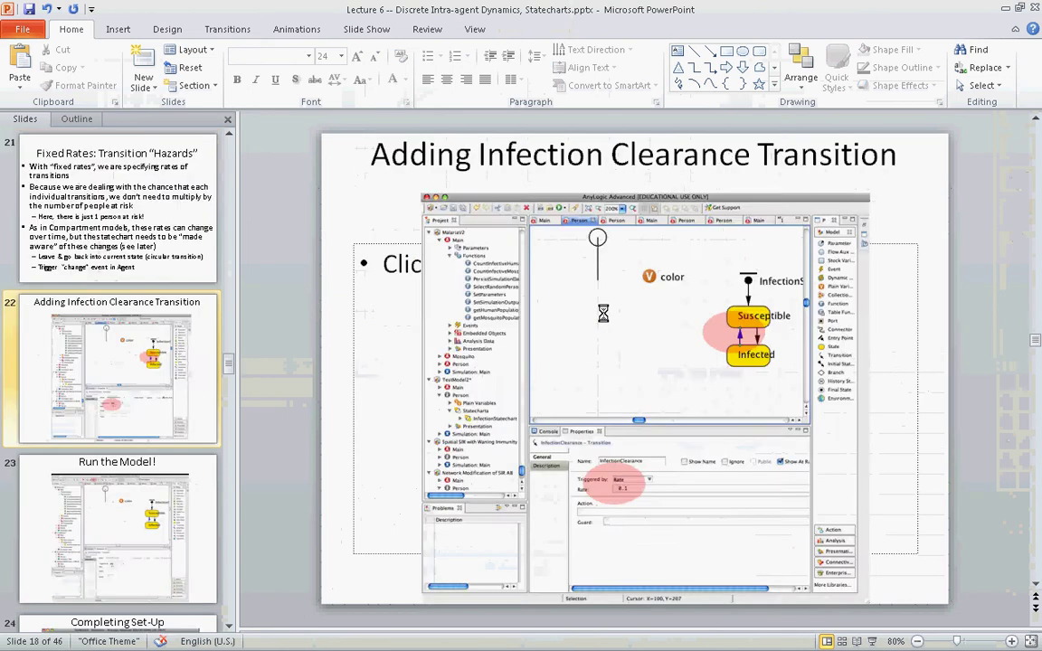
{"action": "scroll", "coordinate": [603, 312], "scroll_direction": "down", "scroll_amount": 2}
{"action": "scroll", "coordinate": [603, 313], "scroll_direction": "down", "scroll_amount": 2}
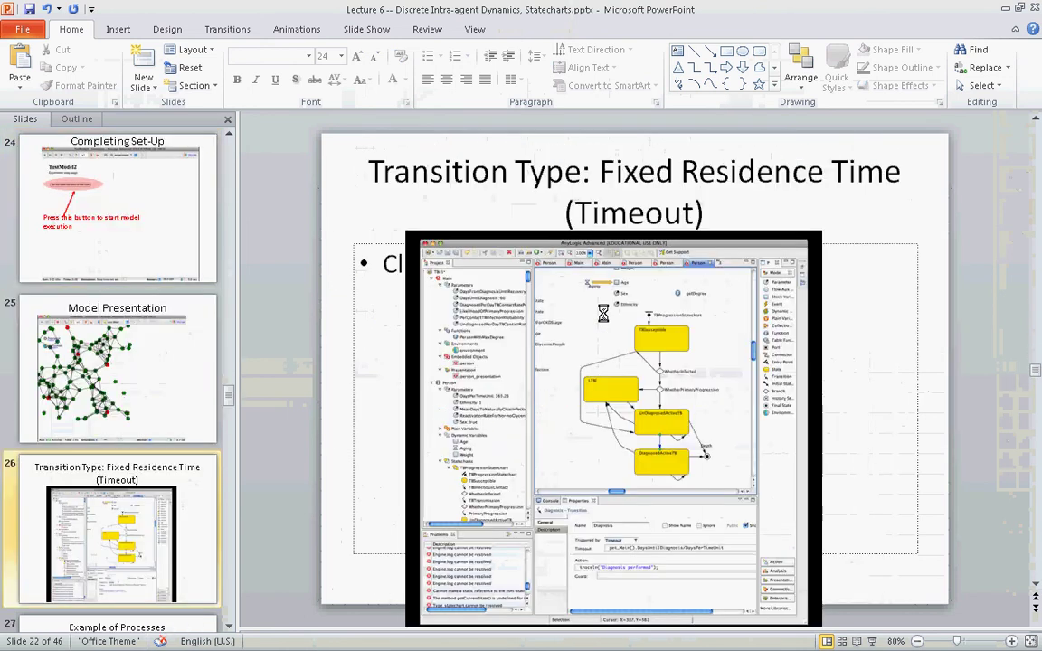
{"action": "scroll", "coordinate": [603, 313], "scroll_direction": "down", "scroll_amount": 1}
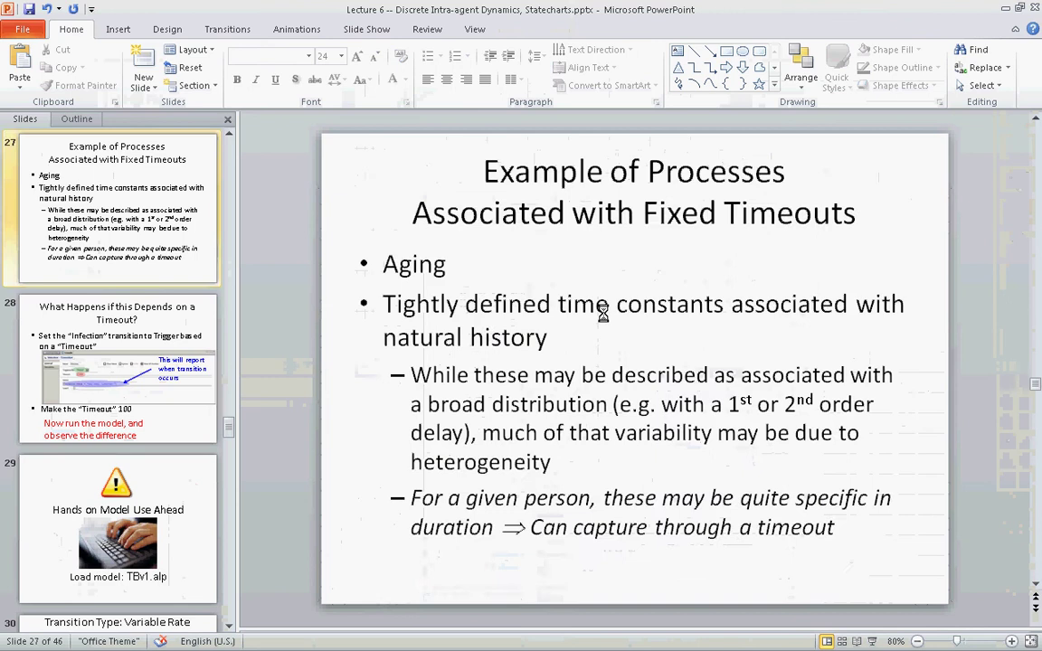
{"action": "scroll", "coordinate": [603, 313], "scroll_direction": "down", "scroll_amount": 1}
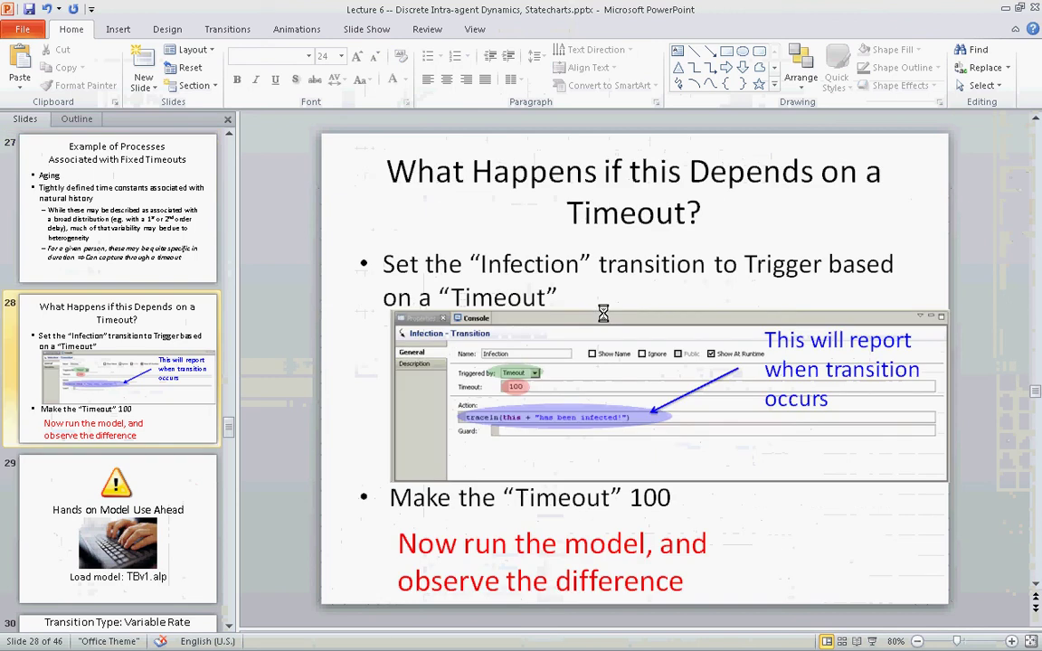
{"action": "scroll", "coordinate": [603, 313], "scroll_direction": "down", "scroll_amount": 1}
{"action": "scroll", "coordinate": [603, 313], "scroll_direction": "down", "scroll_amount": 1}
{"action": "scroll", "coordinate": [603, 313], "scroll_direction": "down", "scroll_amount": 1}
{"action": "scroll", "coordinate": [603, 313], "scroll_direction": "down", "scroll_amount": 1}
{"action": "scroll", "coordinate": [603, 313], "scroll_direction": "up", "scroll_amount": 2}
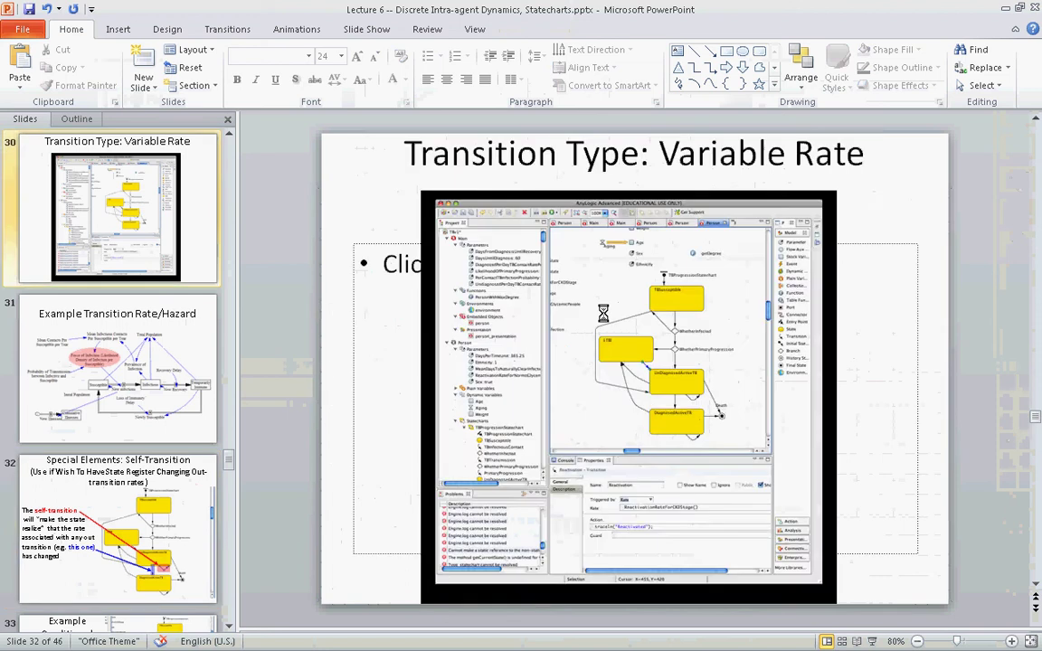
{"action": "scroll", "coordinate": [603, 313], "scroll_direction": "up", "scroll_amount": 4}
{"action": "scroll", "coordinate": [603, 313], "scroll_direction": "up", "scroll_amount": 1}
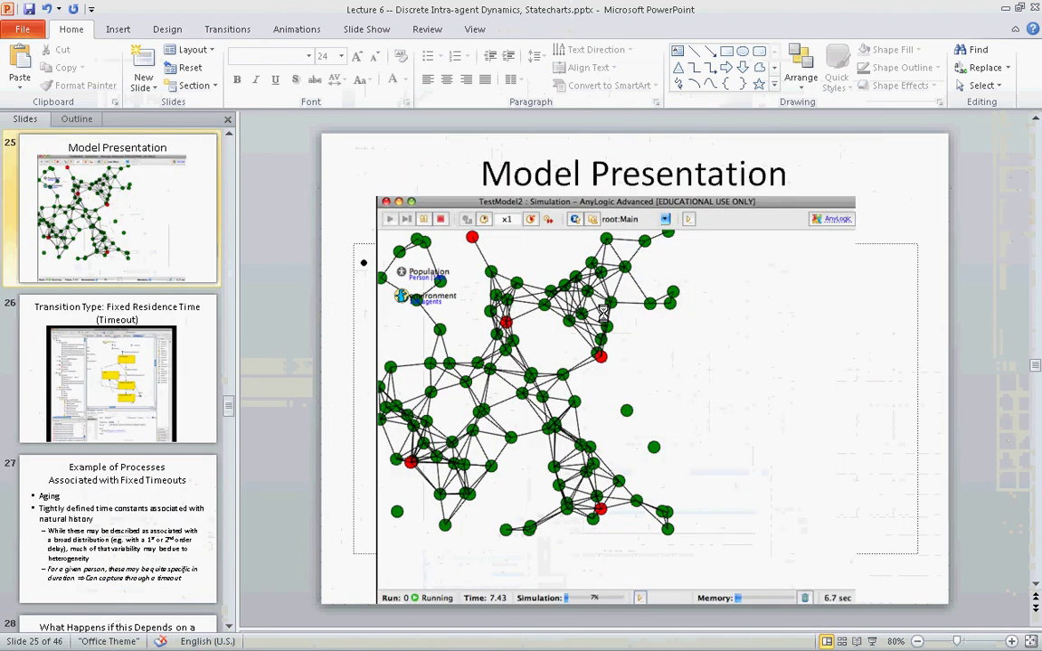
{"action": "scroll", "coordinate": [603, 313], "scroll_direction": "down", "scroll_amount": 1}
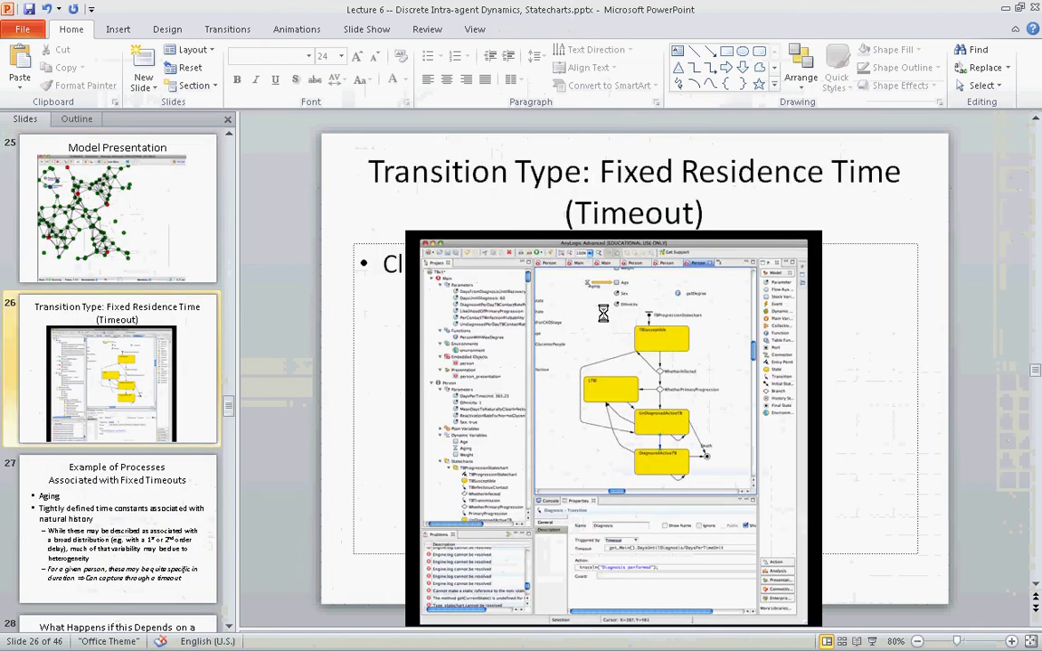